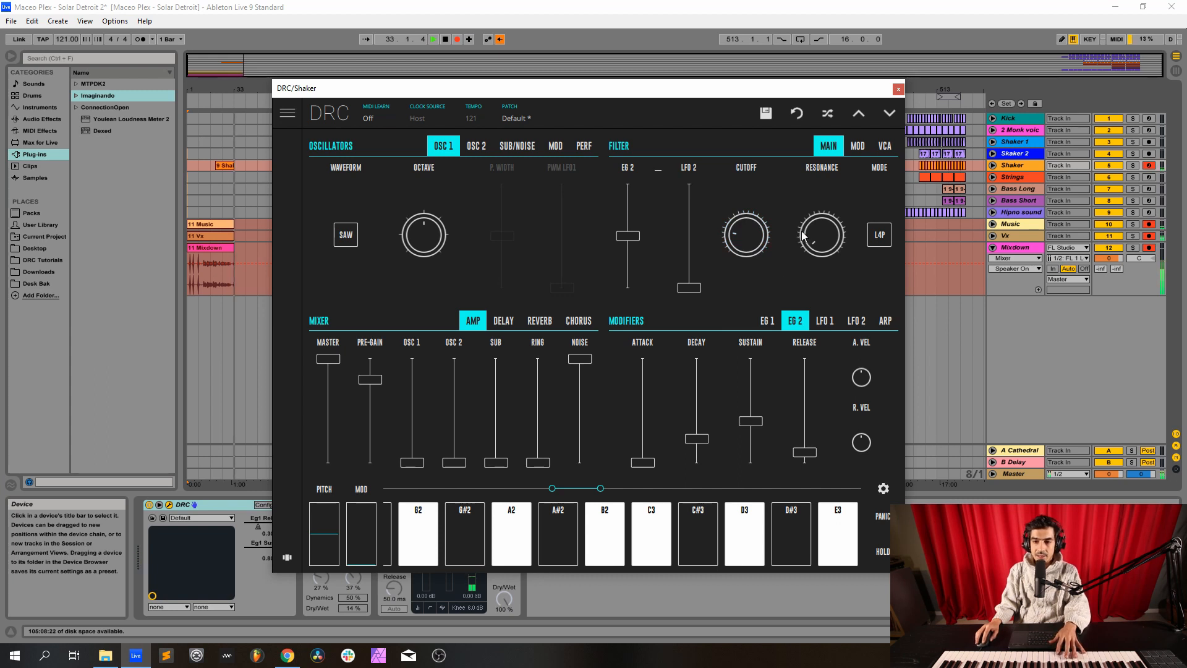
Step: Set the Shaker synth's filter resonance to 0.270 and its filter mode to B2P
drag(815, 235, 813, 171)
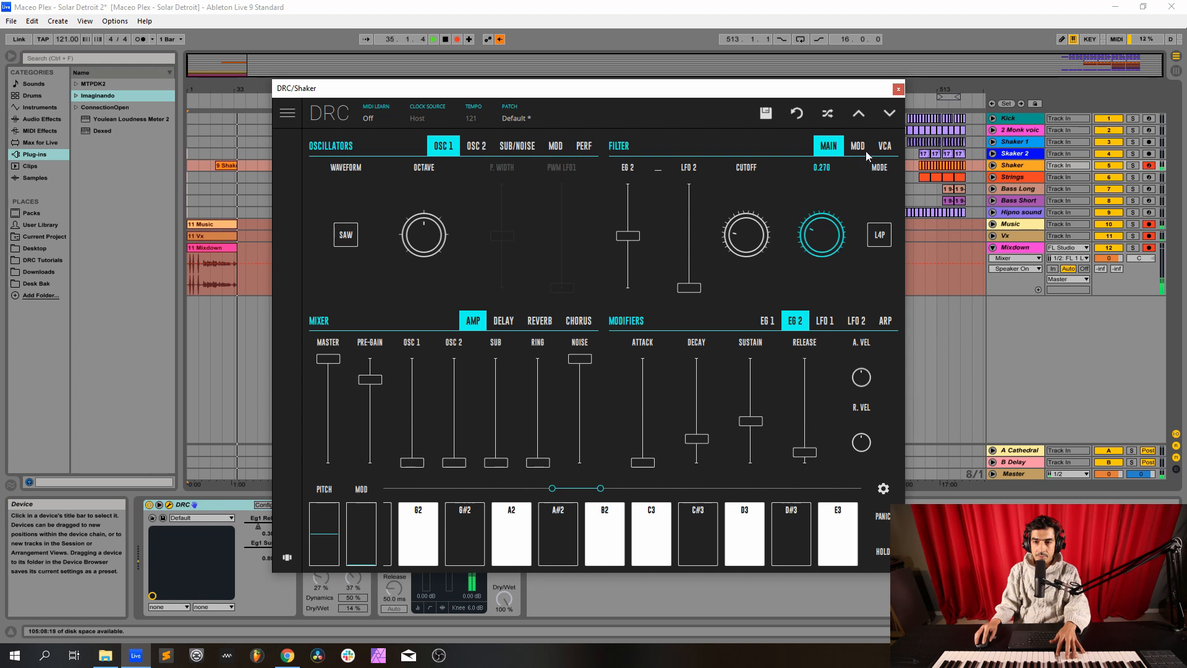
drag(866, 150, 880, 147)
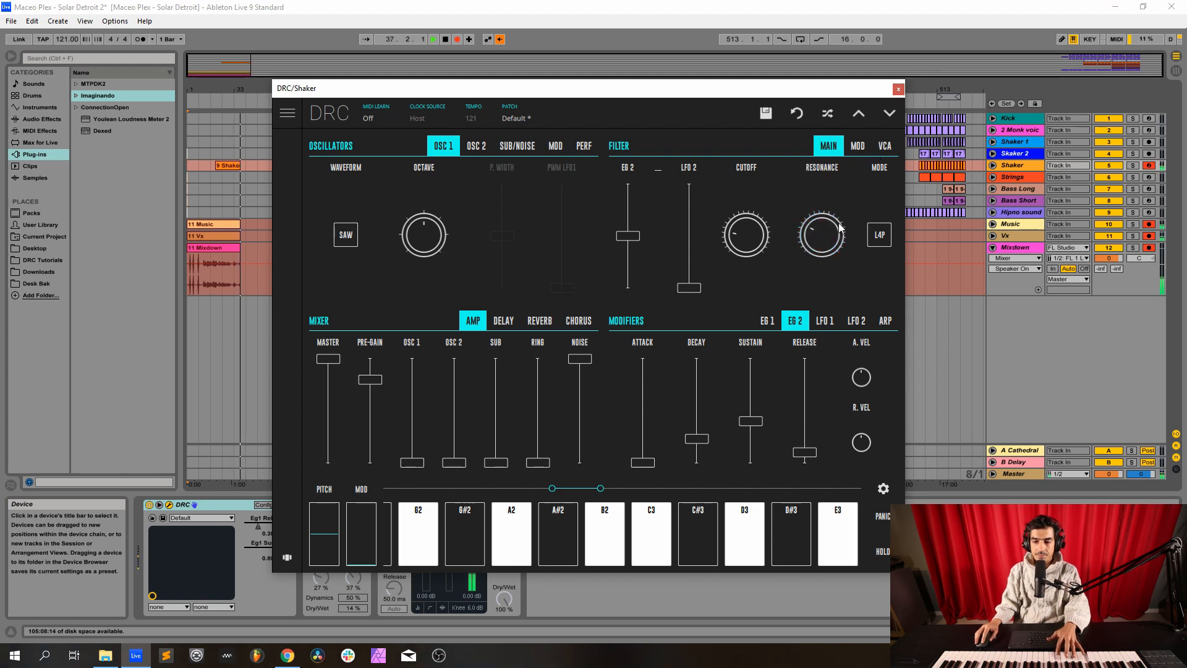
click(878, 235)
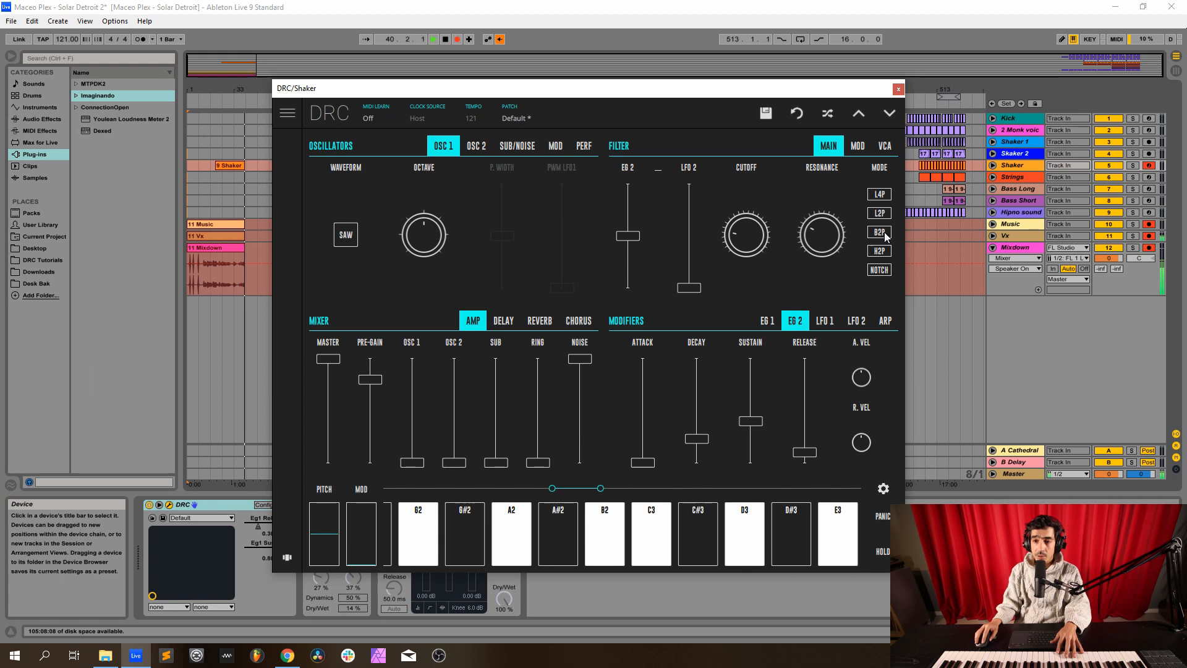
click(882, 233)
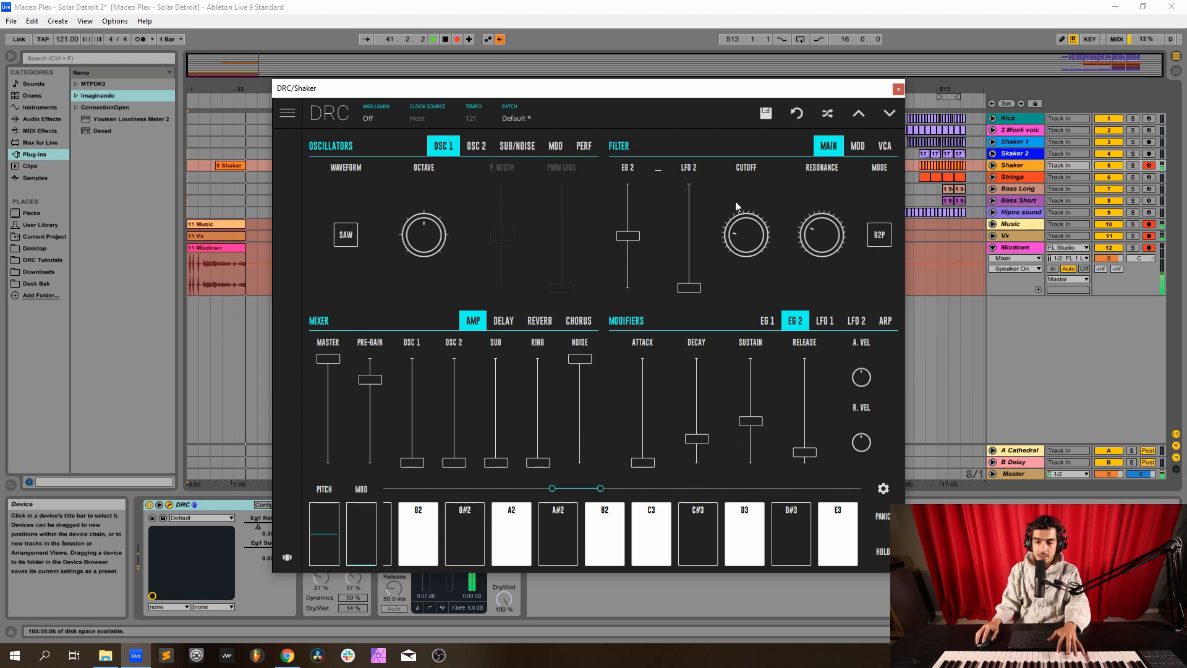
Step: Raise the Shaker synth's VCA keyboard amount to maximum and its velocity amount to near maximum
click(885, 148)
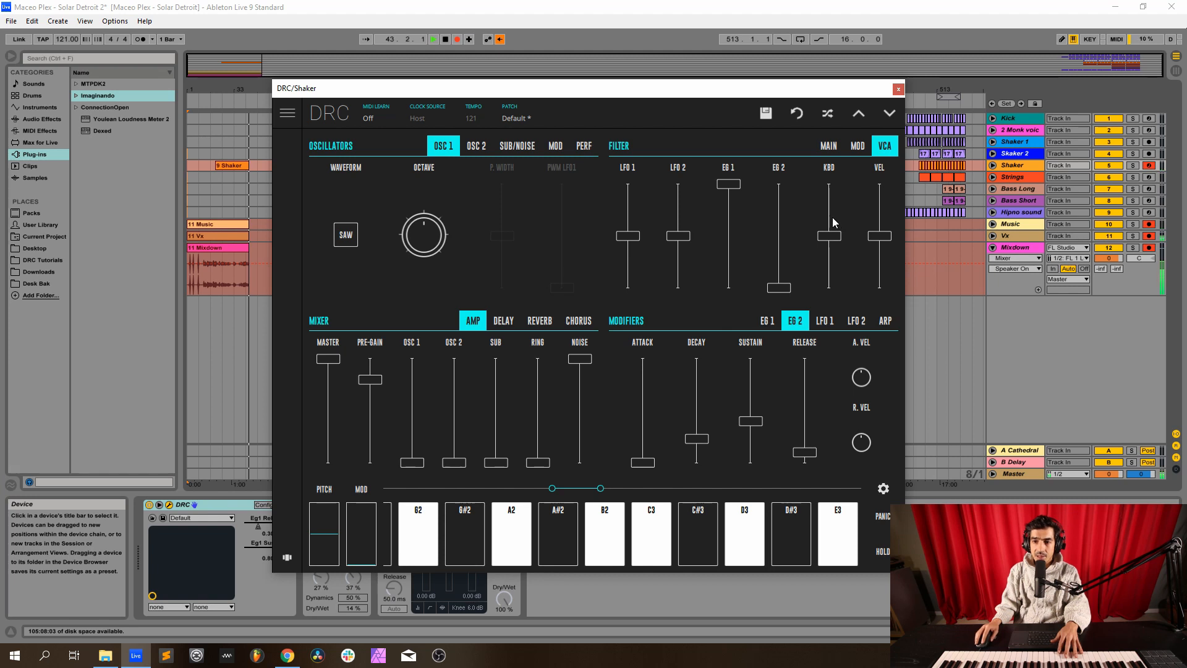
click(832, 204)
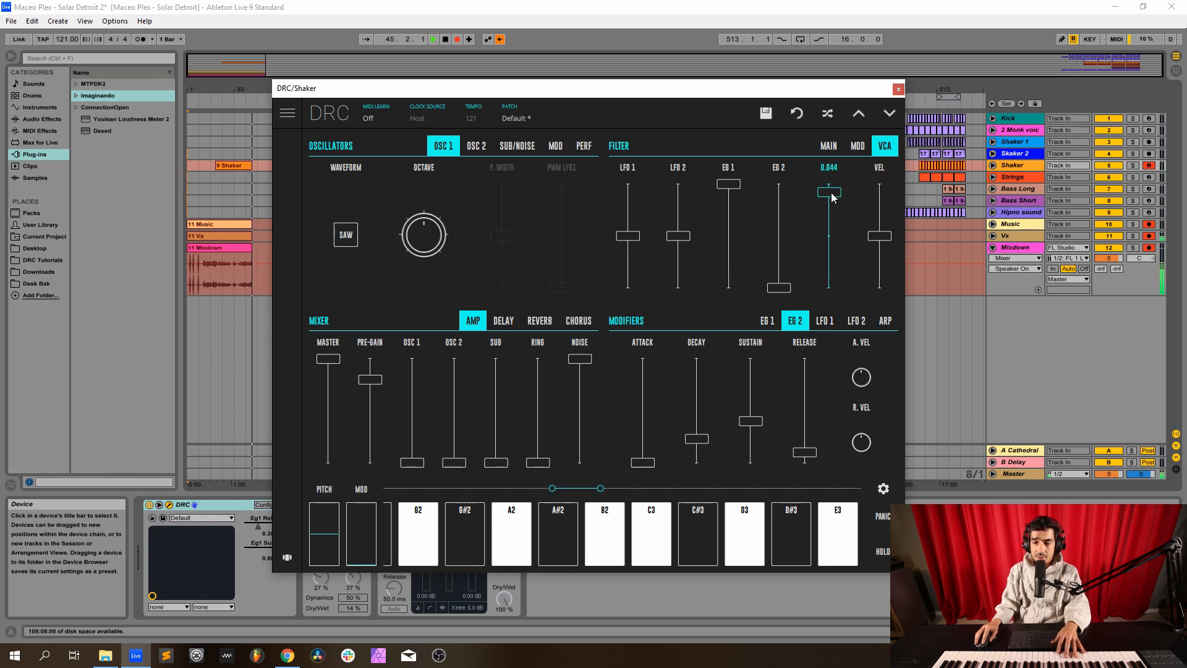
mouse_move(832, 207)
mouse_down()
mouse_move(832, 157)
mouse_move(833, 185)
mouse_up()
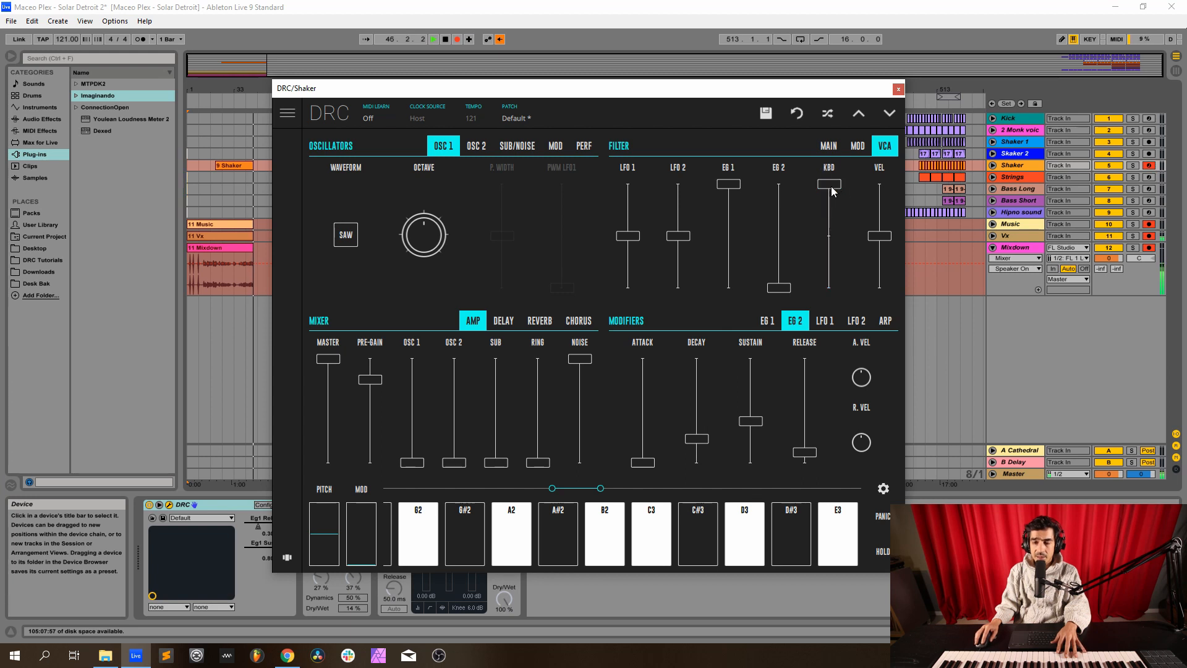
click(879, 202)
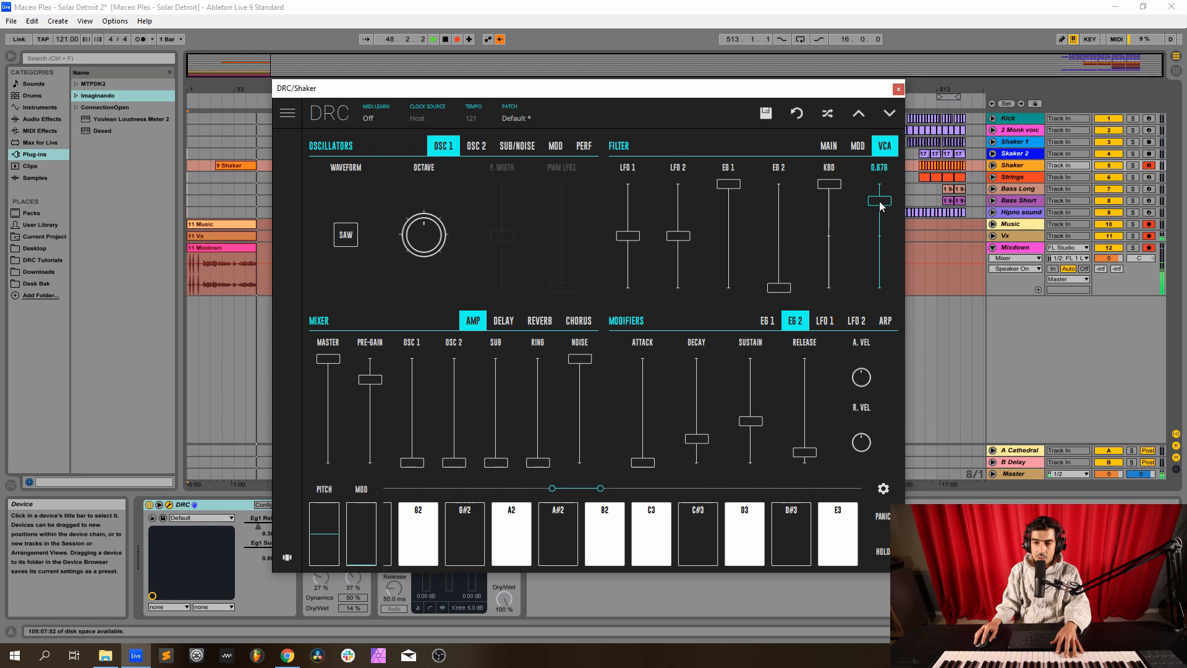
drag(882, 206, 903, 192)
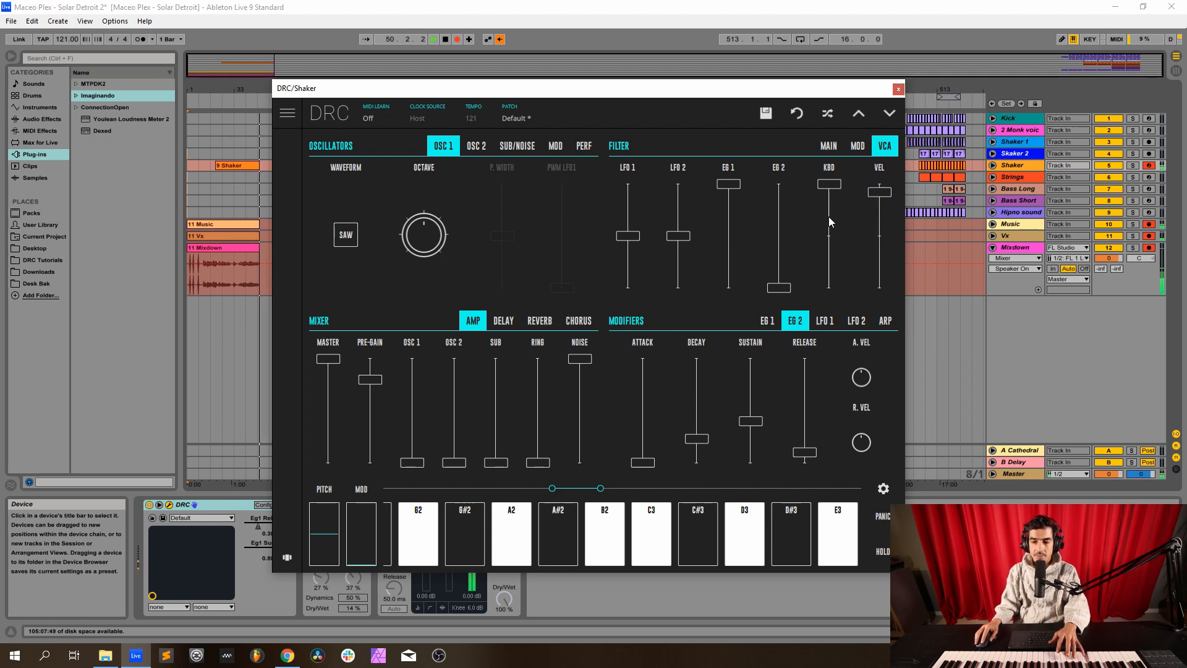
Step: Shorten the EG 1 decay on the Shaker synth, and set EG 1 sustain to 0.27 and release to 0.03
click(766, 321)
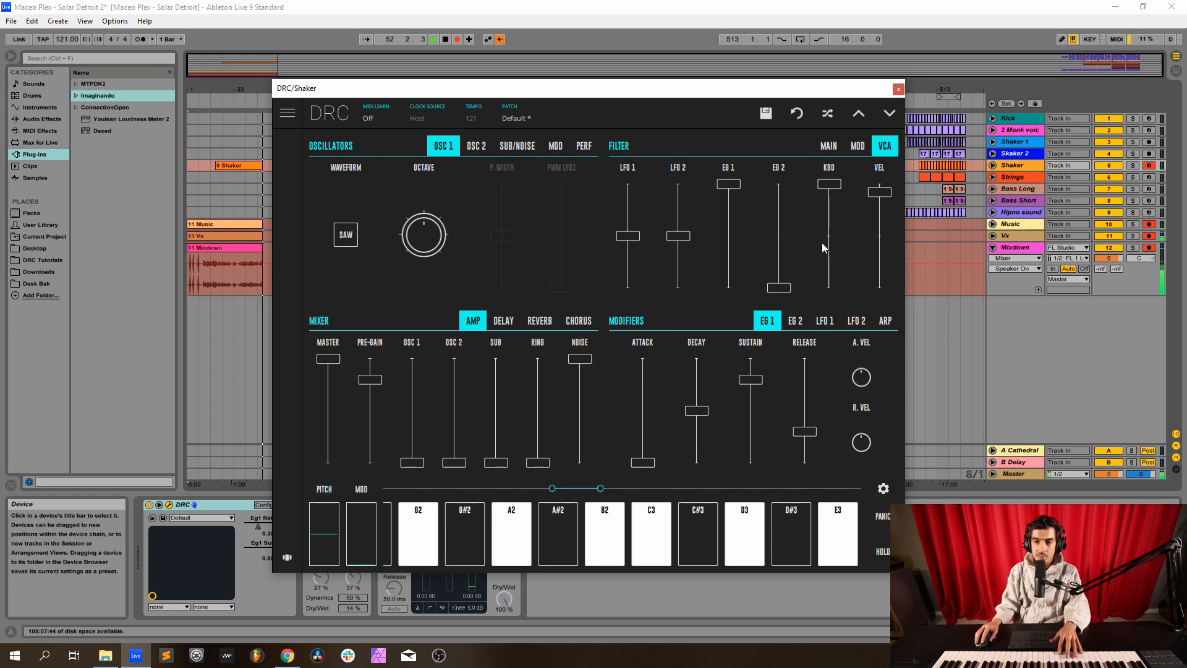
click(829, 147)
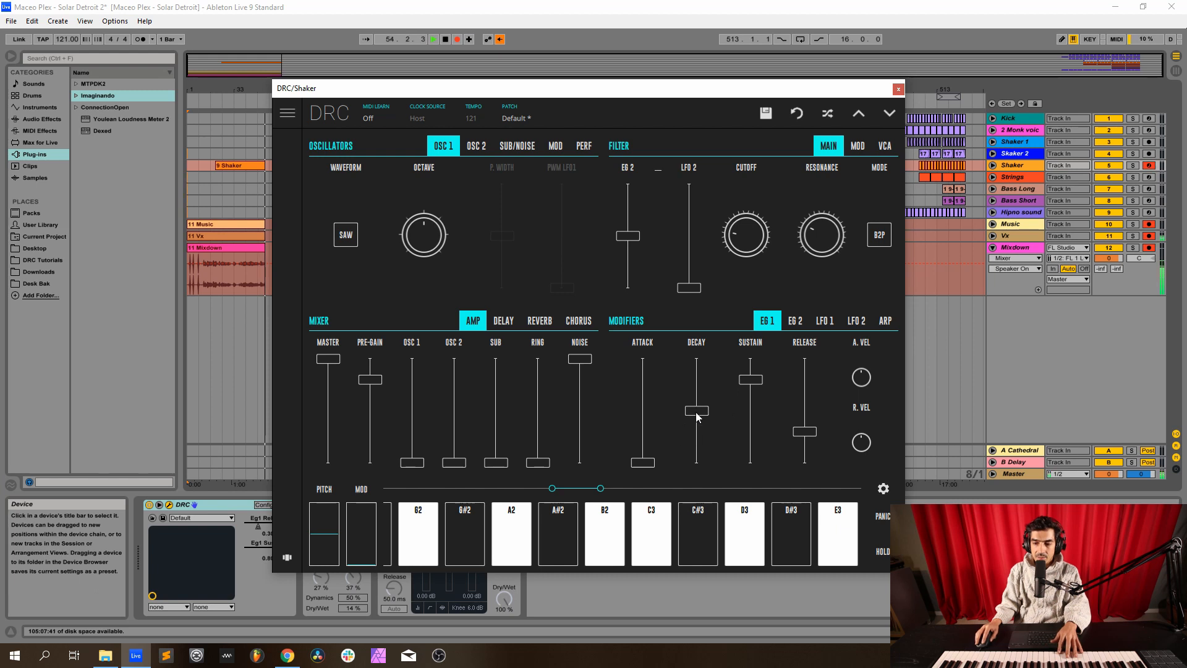
drag(697, 414, 701, 438)
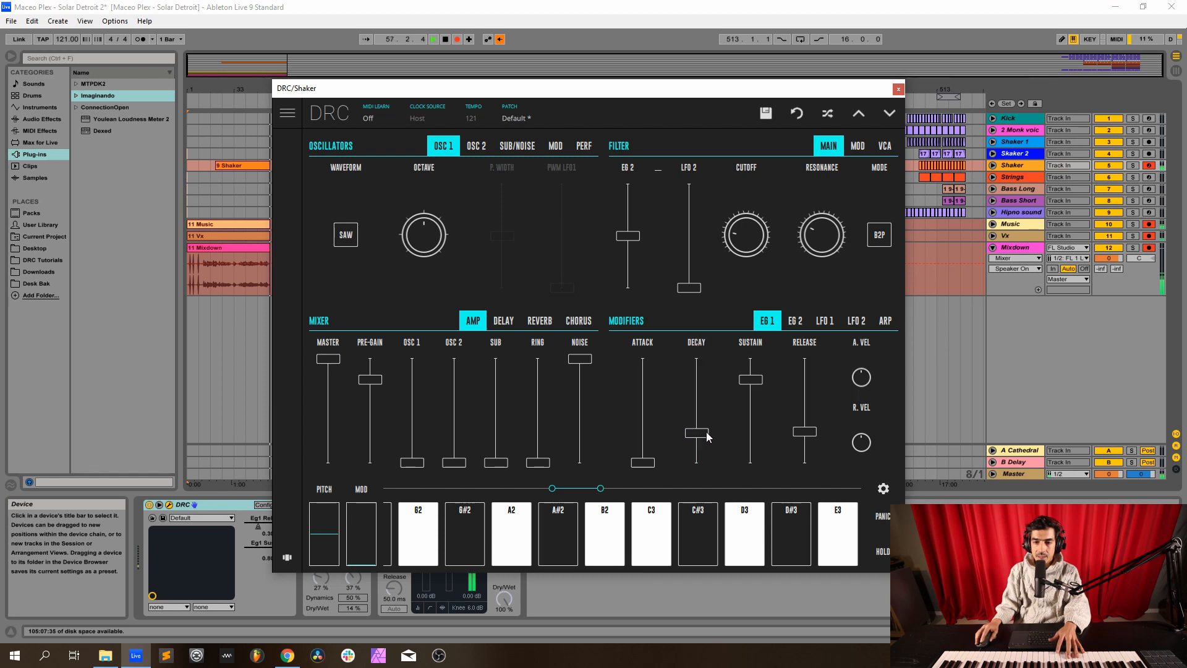
drag(750, 379, 799, 463)
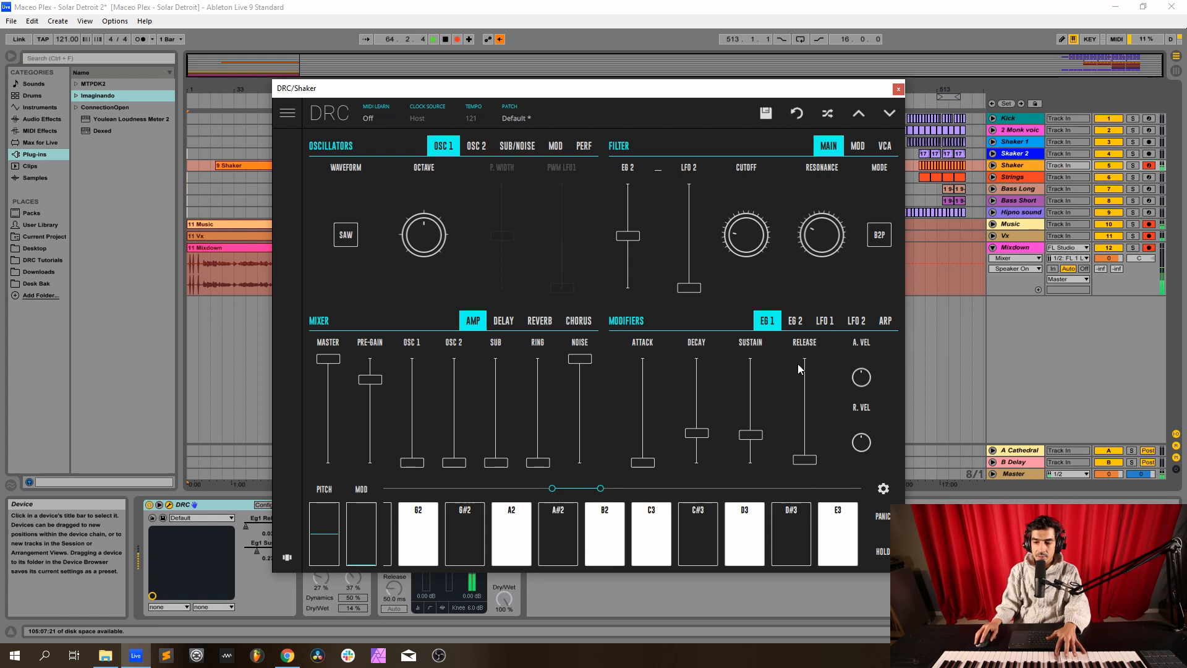
Step: Raise the EG 2 sustain and release on the Shaker synth, then close its window
click(795, 321)
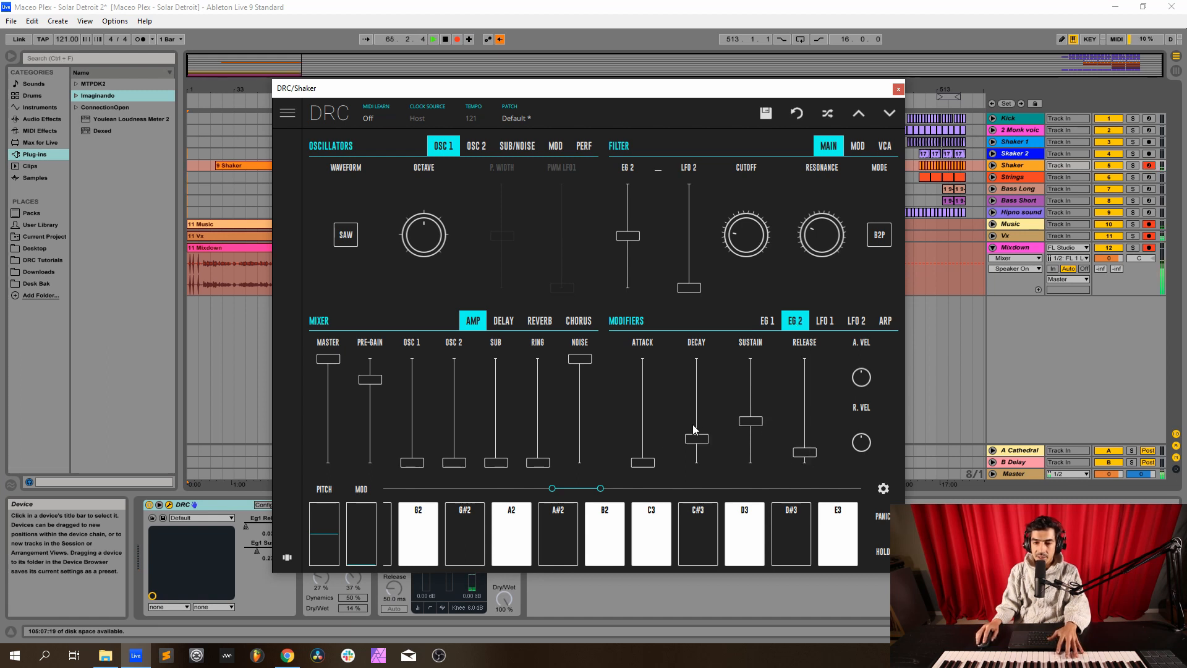
drag(685, 443, 695, 443)
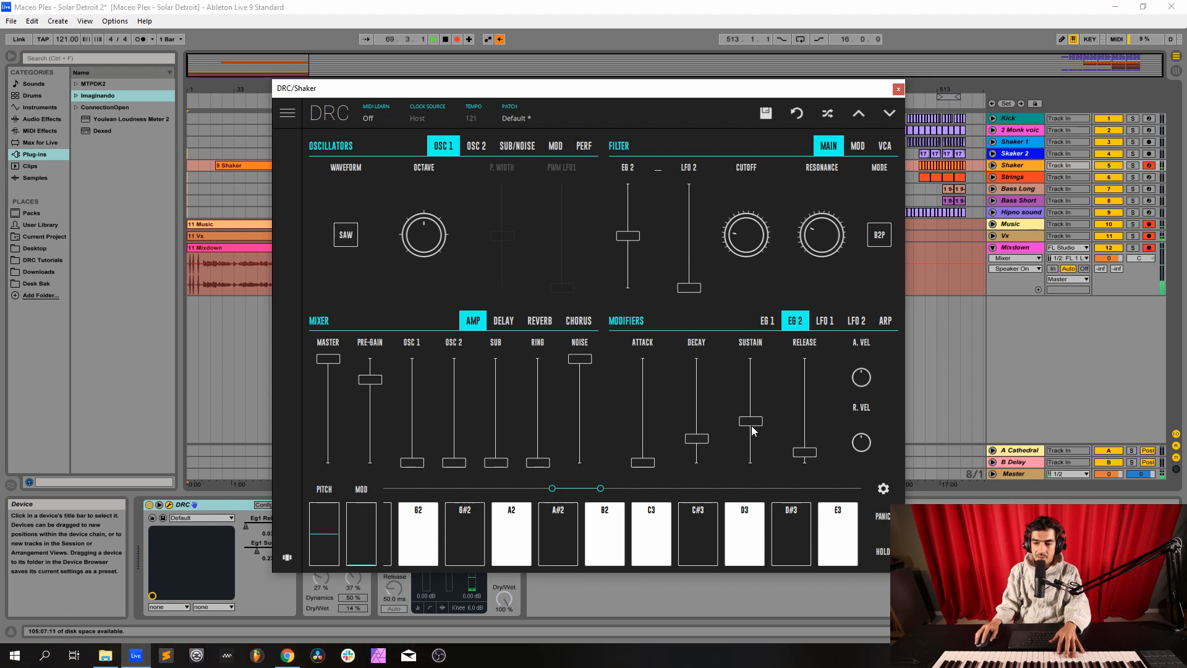
drag(751, 426, 811, 384)
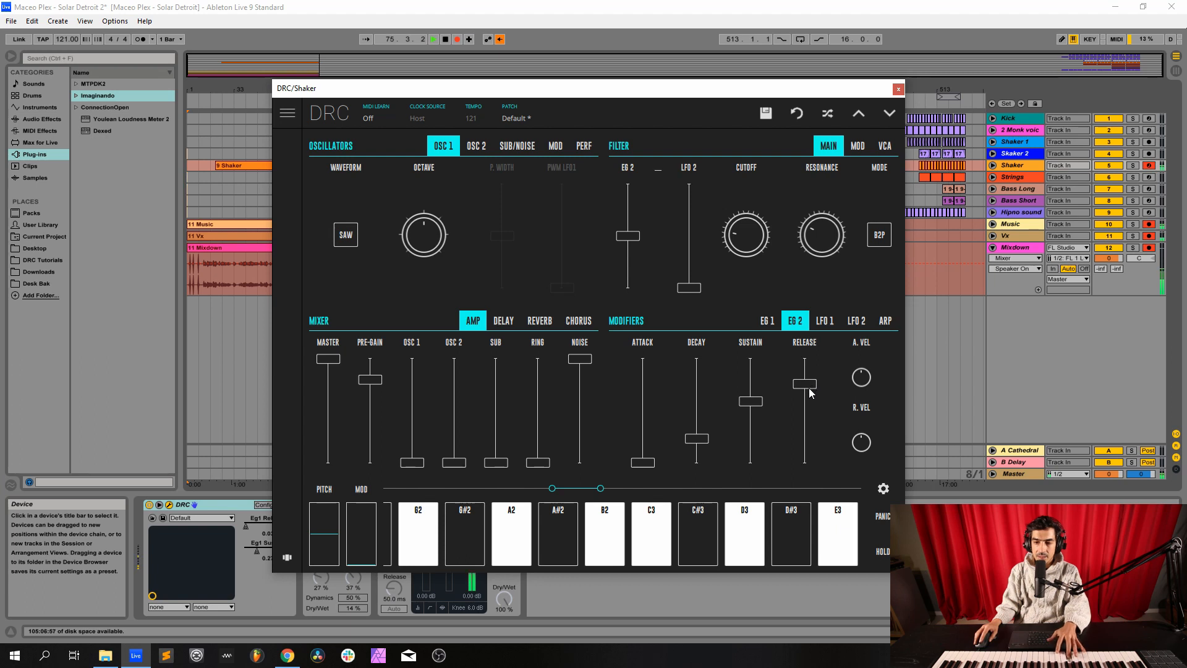
click(899, 89)
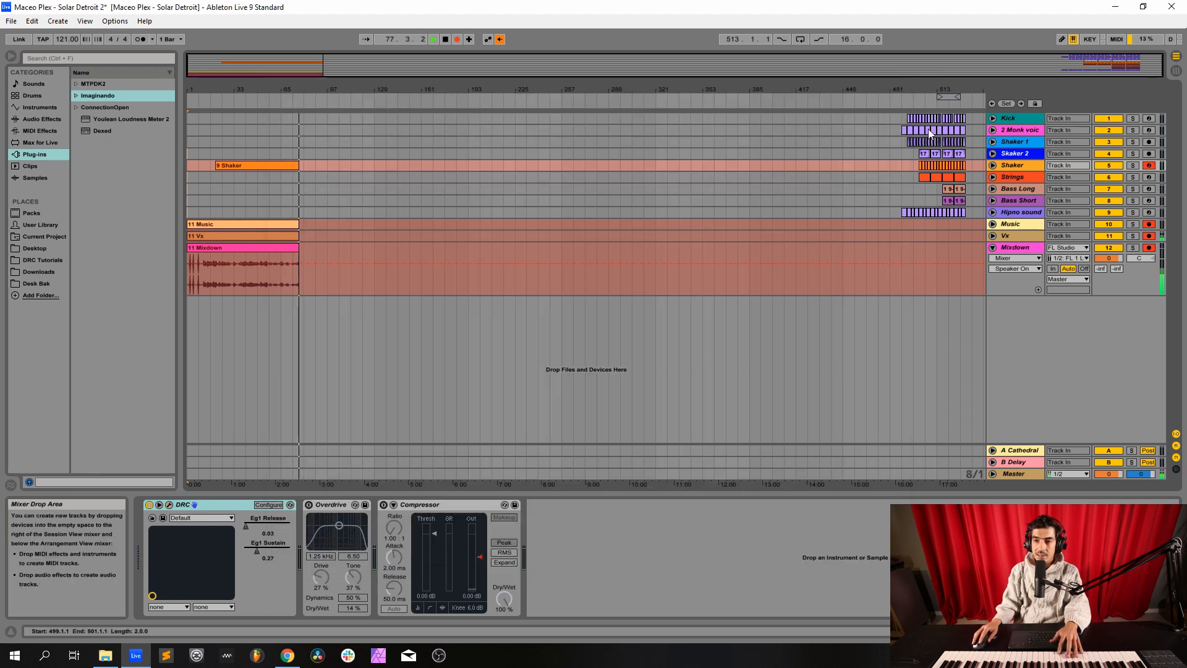
Step: Arm the Strings track for recording and deactivate its Compressor and EQ Eight effects
click(1018, 174)
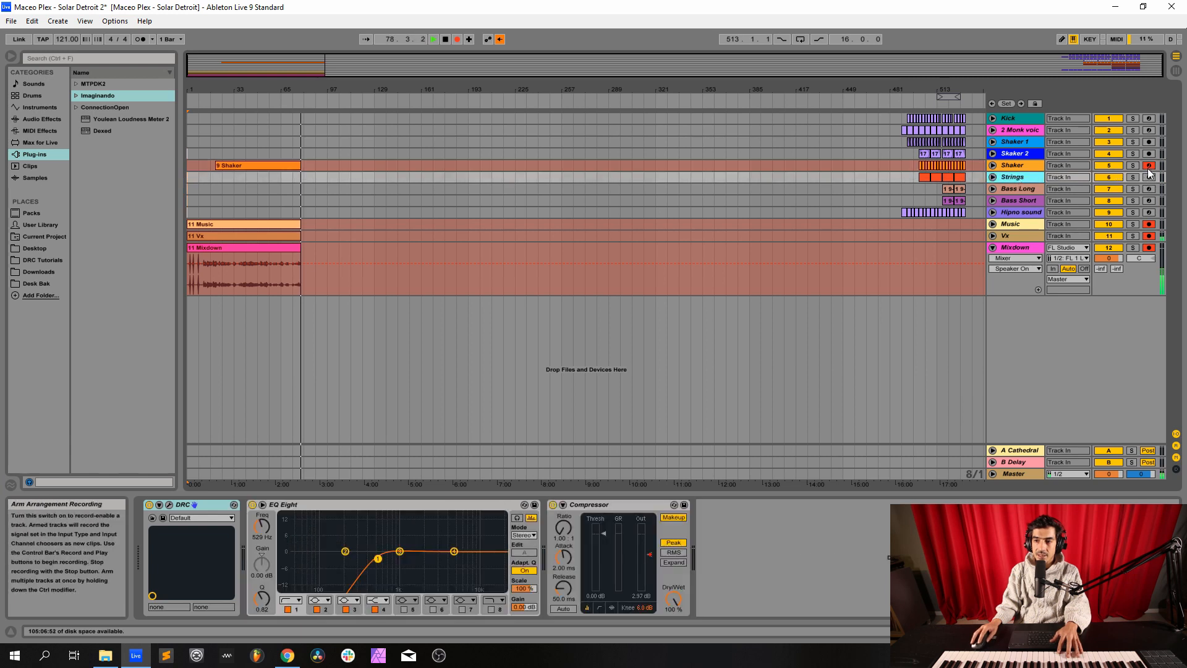
click(1150, 178)
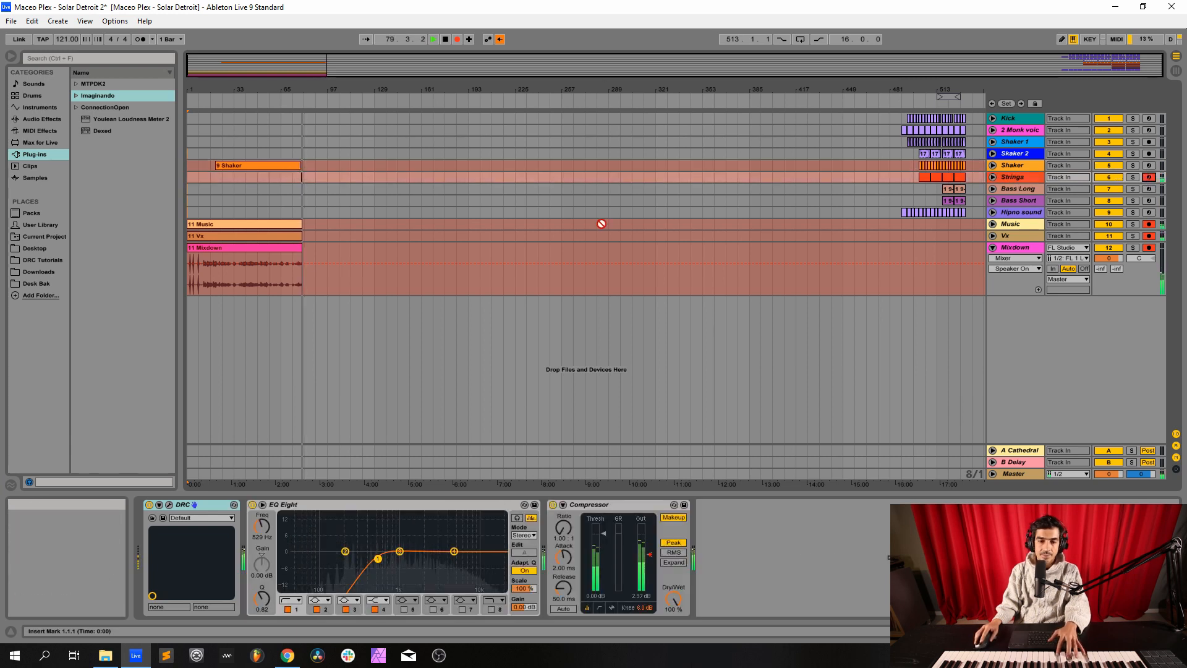
click(553, 504)
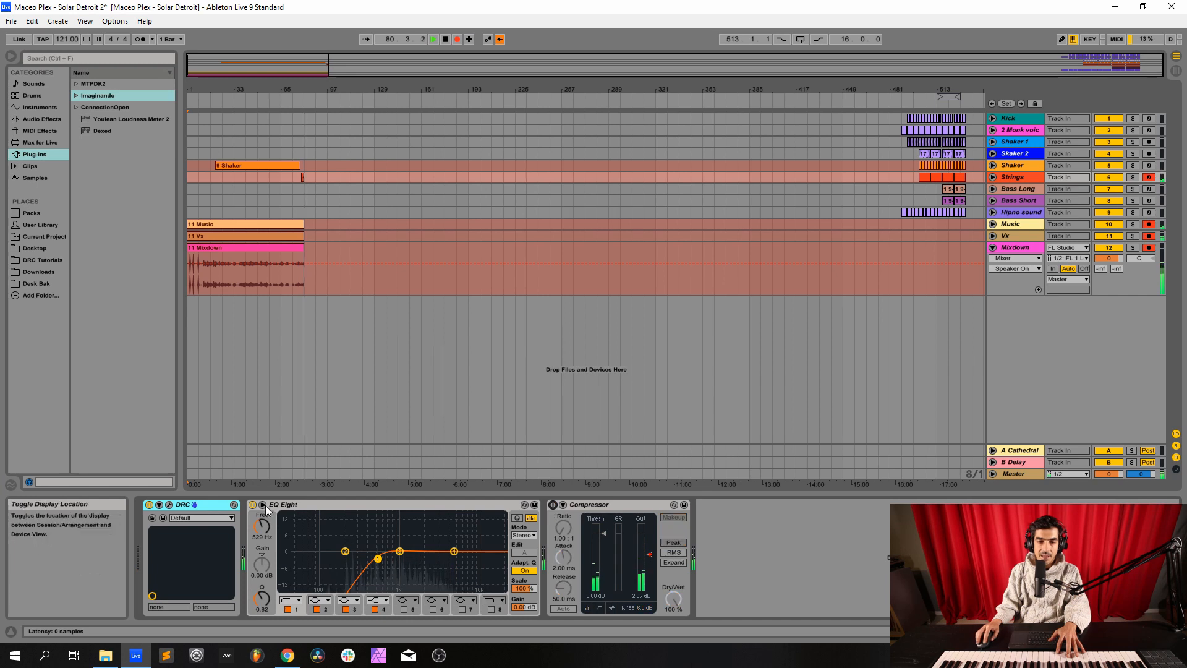
click(252, 505)
Step: Activate the Overdrive and Compressor on the Shaker track, arming it for recording instead of Strings
click(1014, 164)
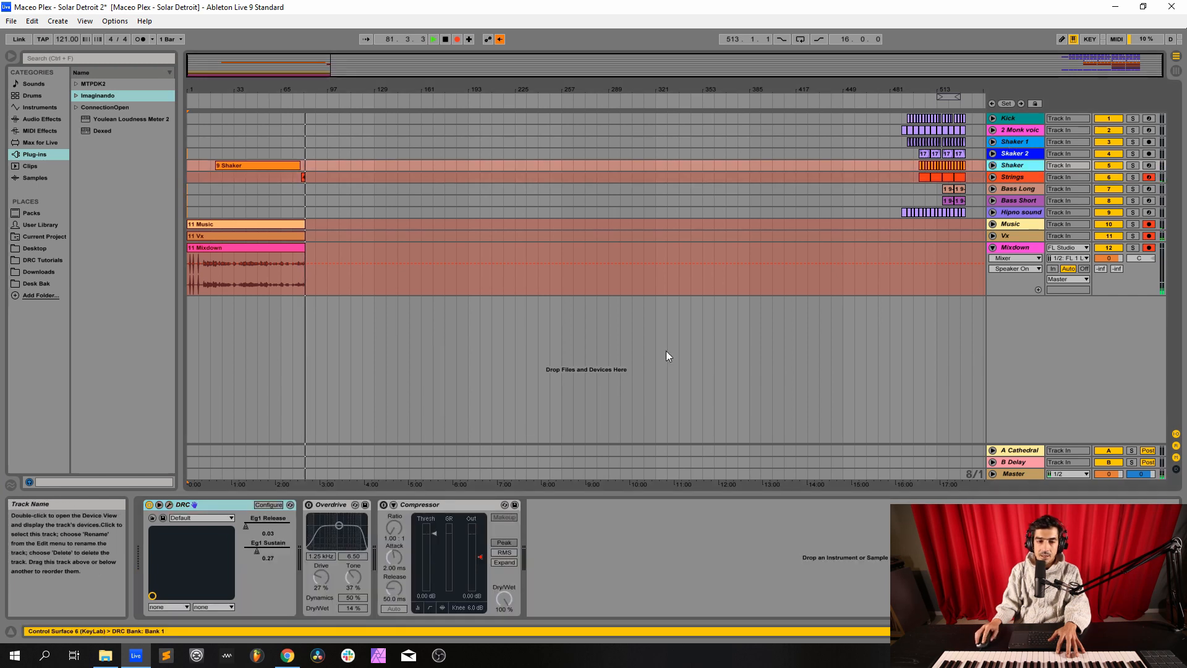
click(309, 505)
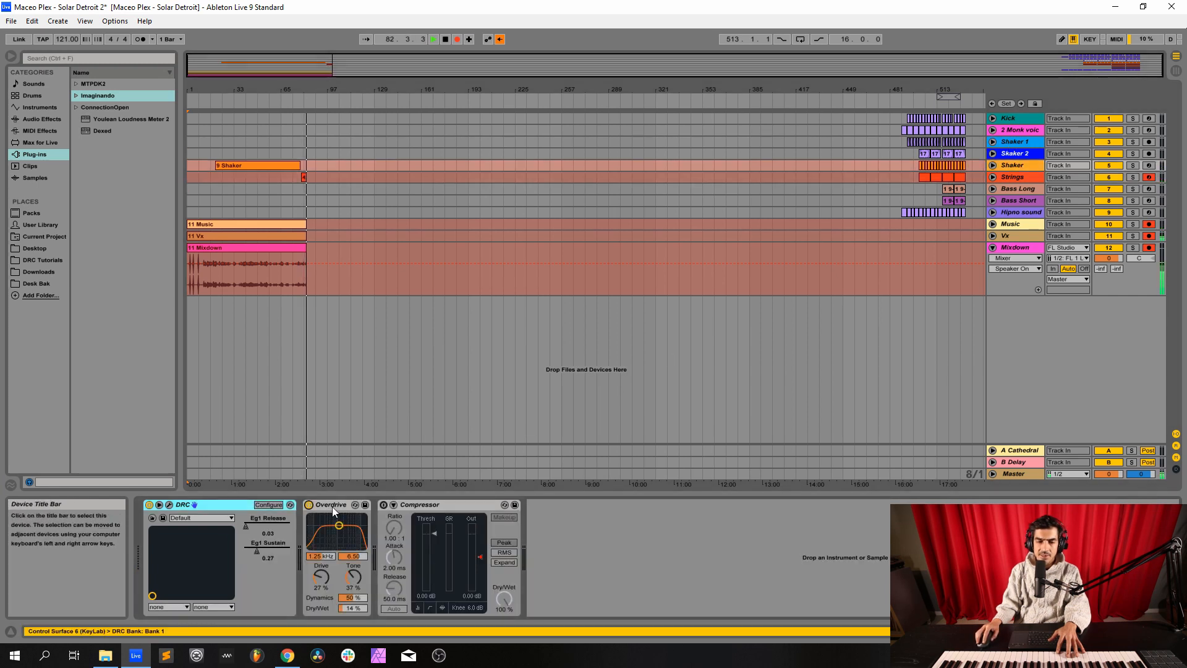
click(1149, 165)
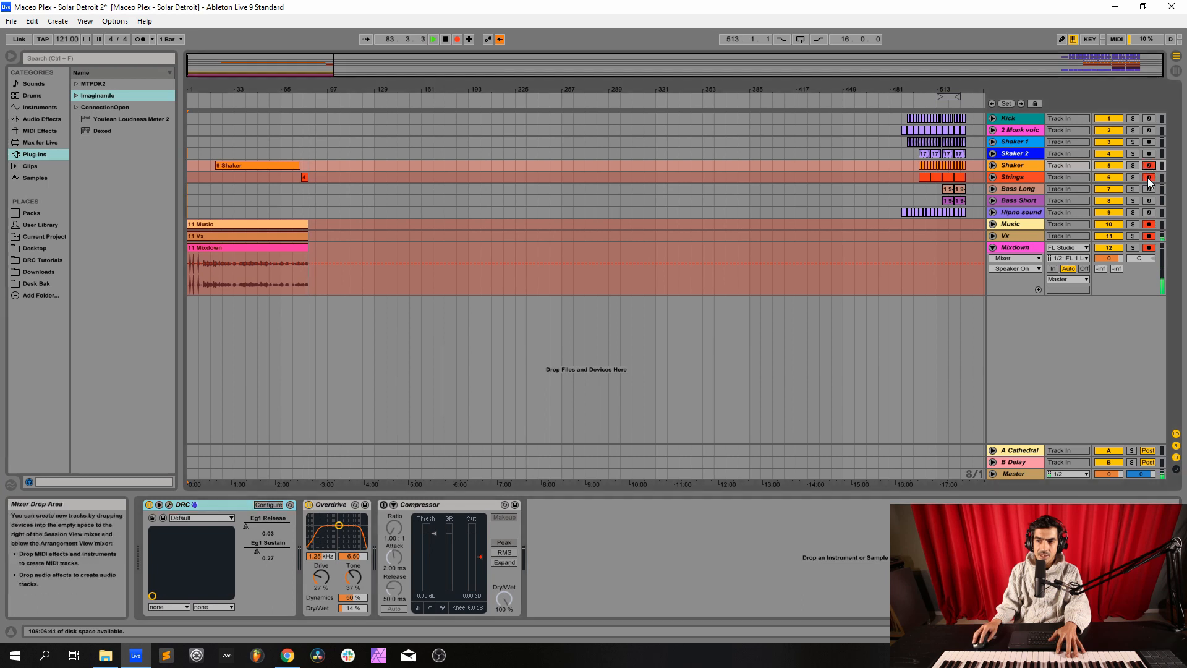
click(1148, 177)
click(384, 505)
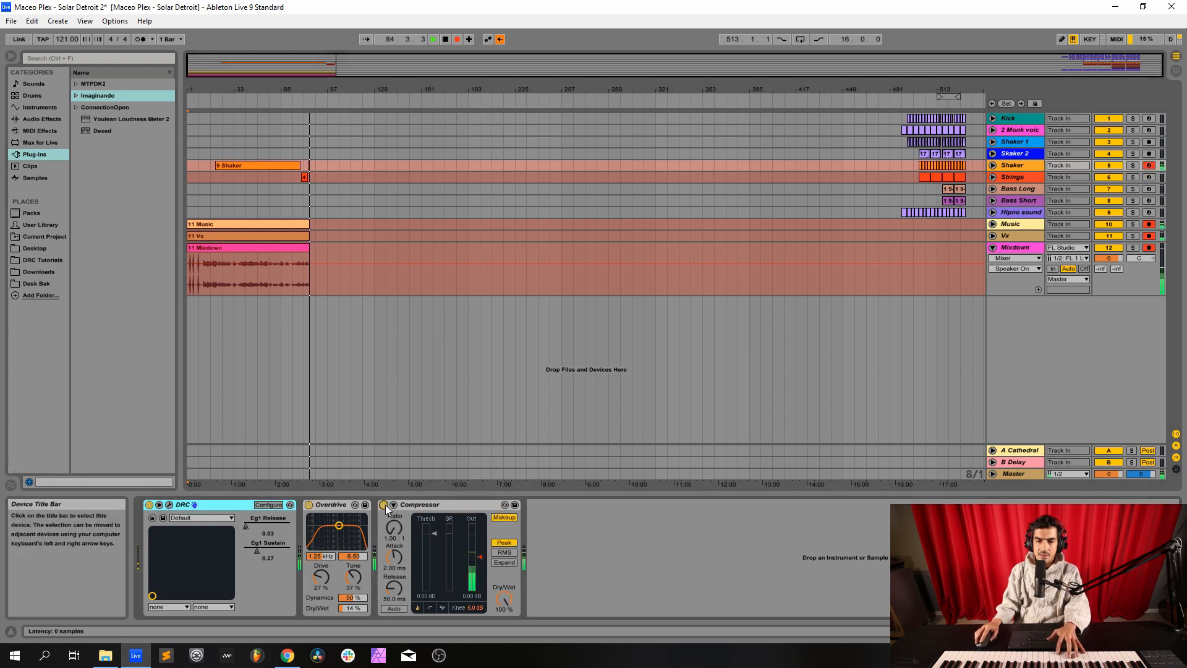
Step: Arm the Strings track again and reset its DRC synth to the unmodified Default factory patch
click(1148, 177)
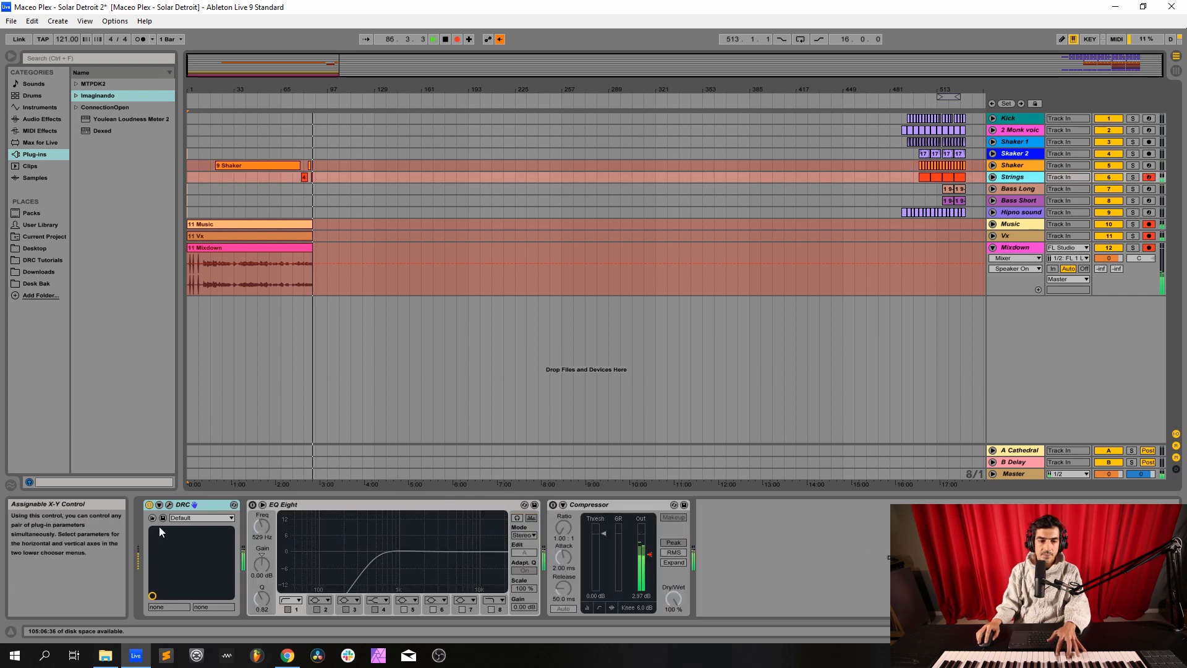
click(169, 505)
click(559, 124)
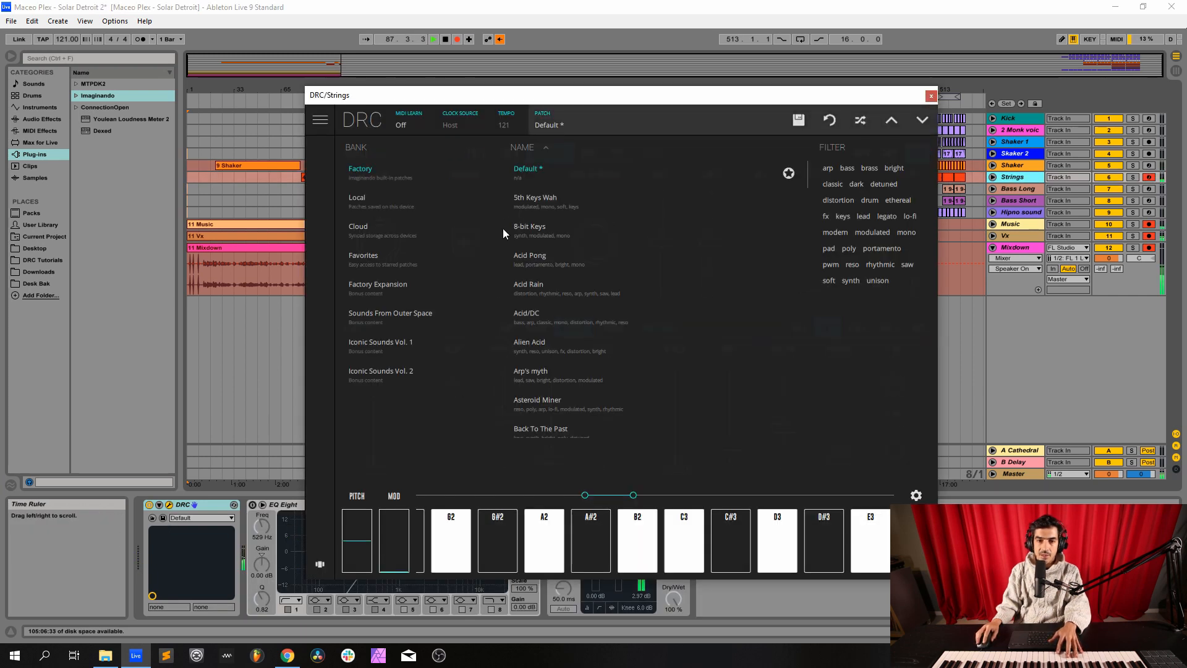
click(830, 124)
click(698, 355)
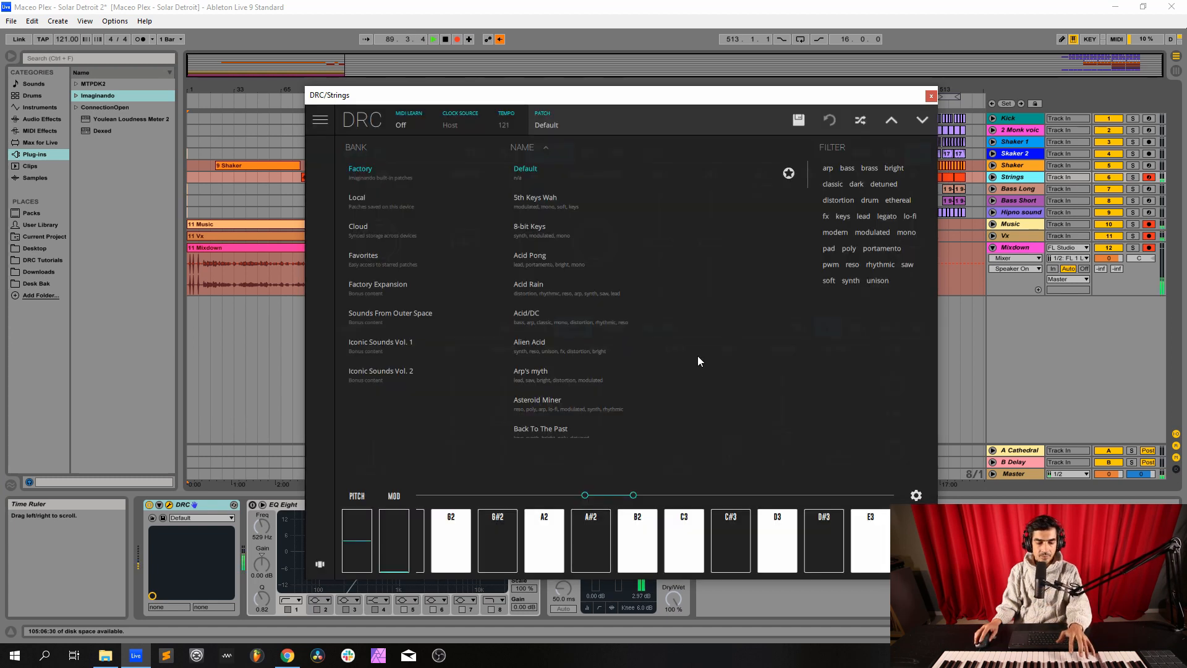
click(551, 168)
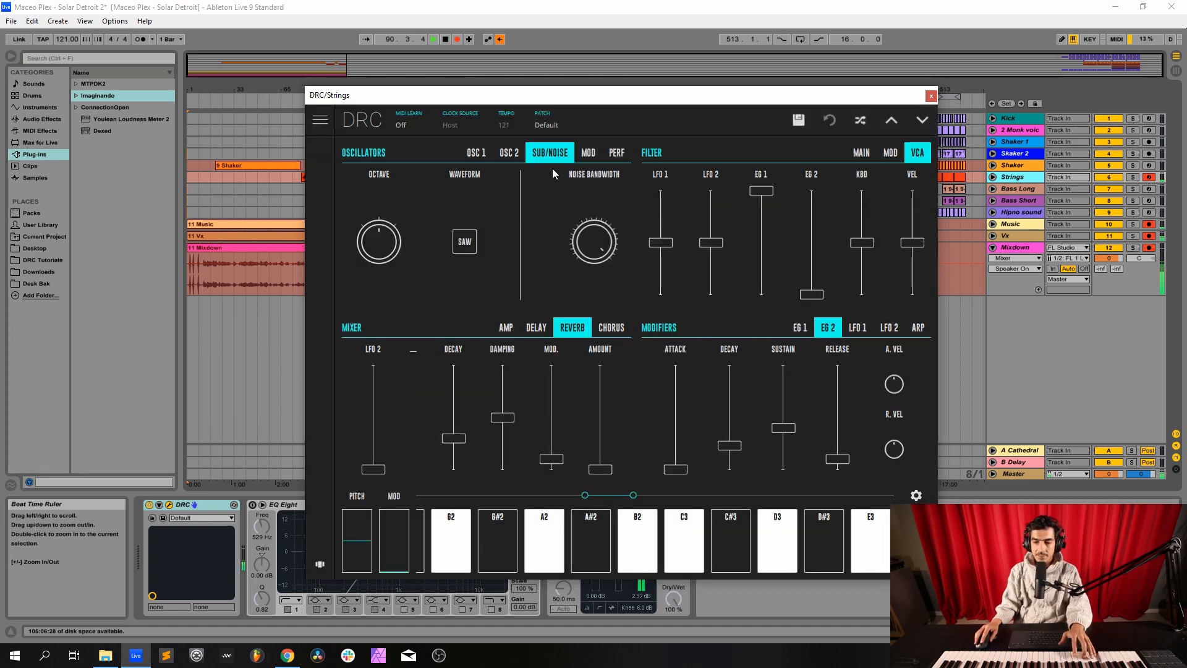
Step: Adjust oscillator 2's octave on the Strings synth and raise the OSC 2 mixer level to 1.000
click(509, 152)
drag(441, 241, 437, 285)
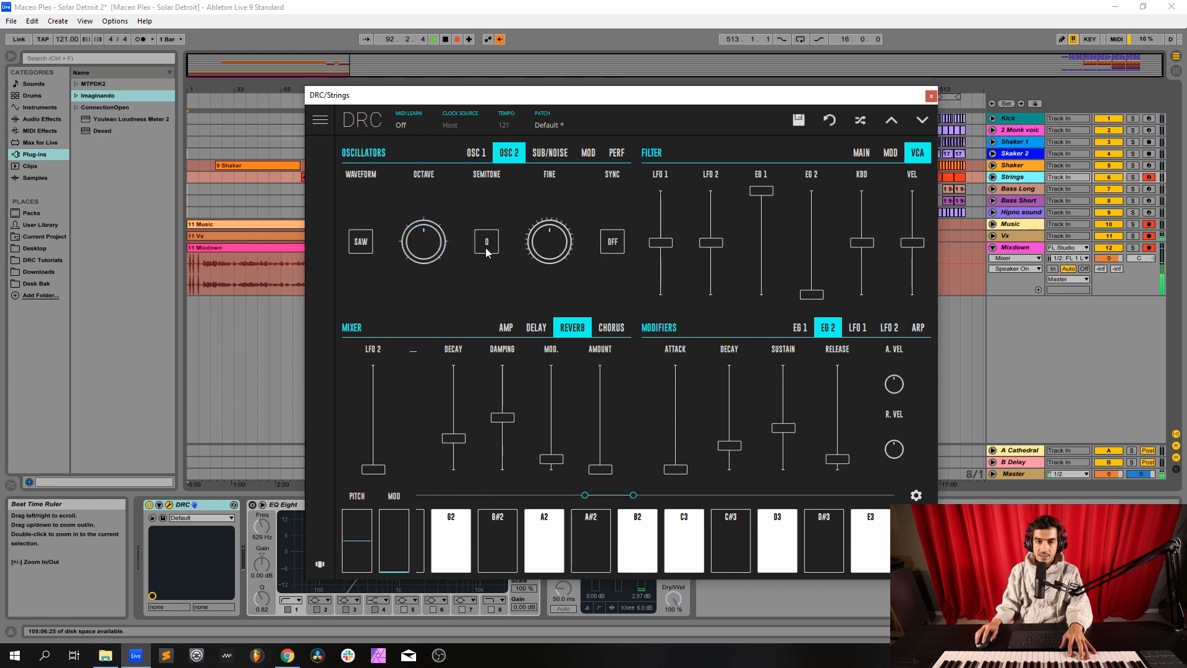
click(508, 328)
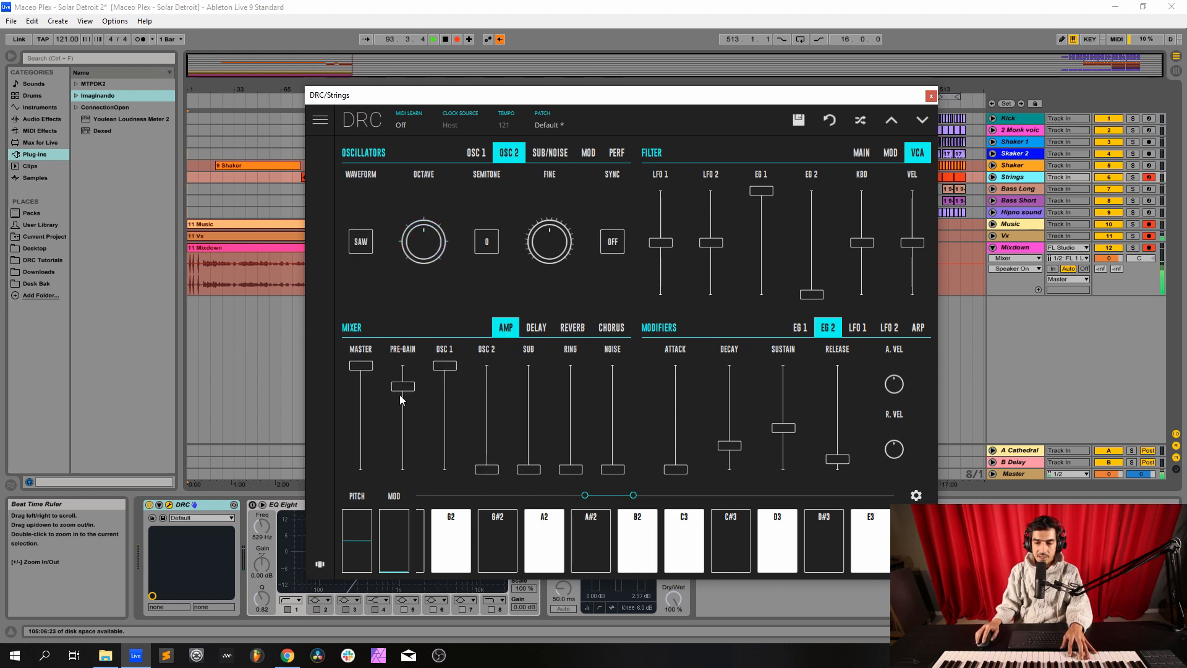
drag(486, 470, 495, 287)
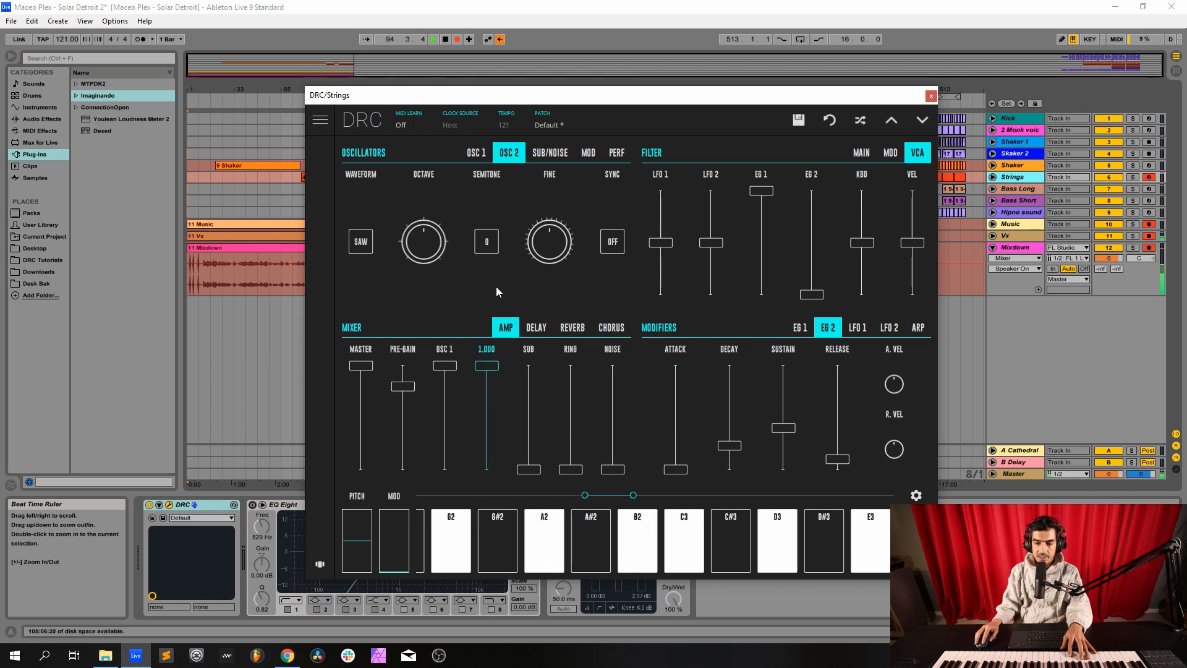
Step: Raise the Strings synth's sub and ring levels to halfway and its noise level to about two thirds
drag(529, 470, 566, 422)
click(568, 416)
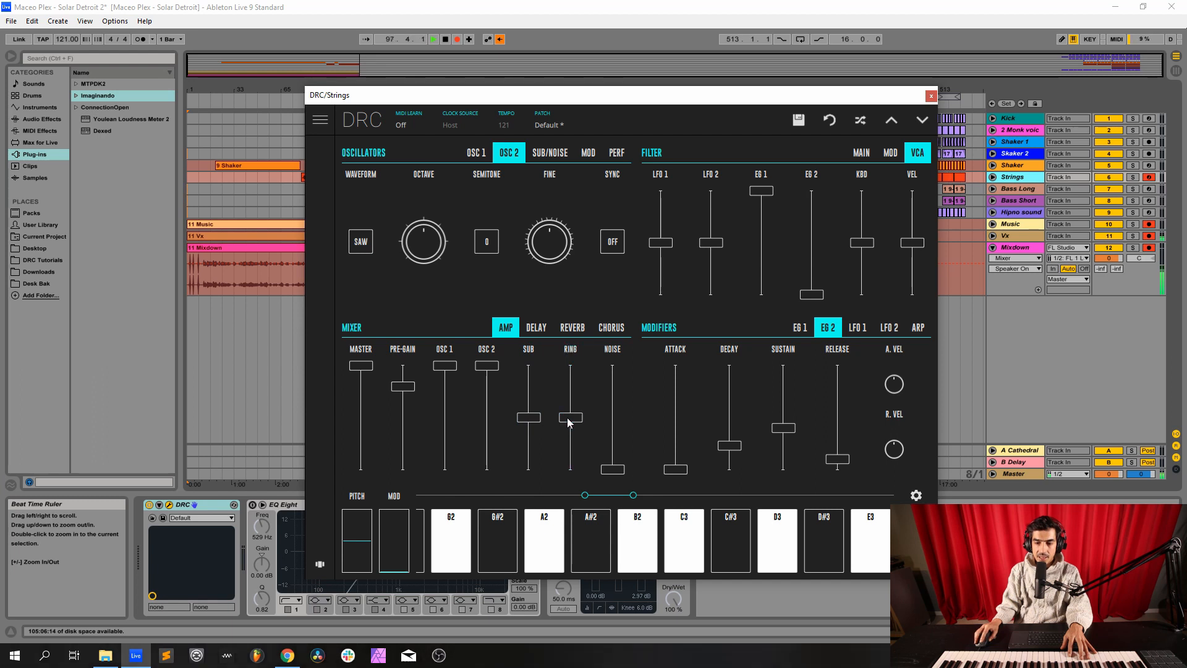
click(609, 402)
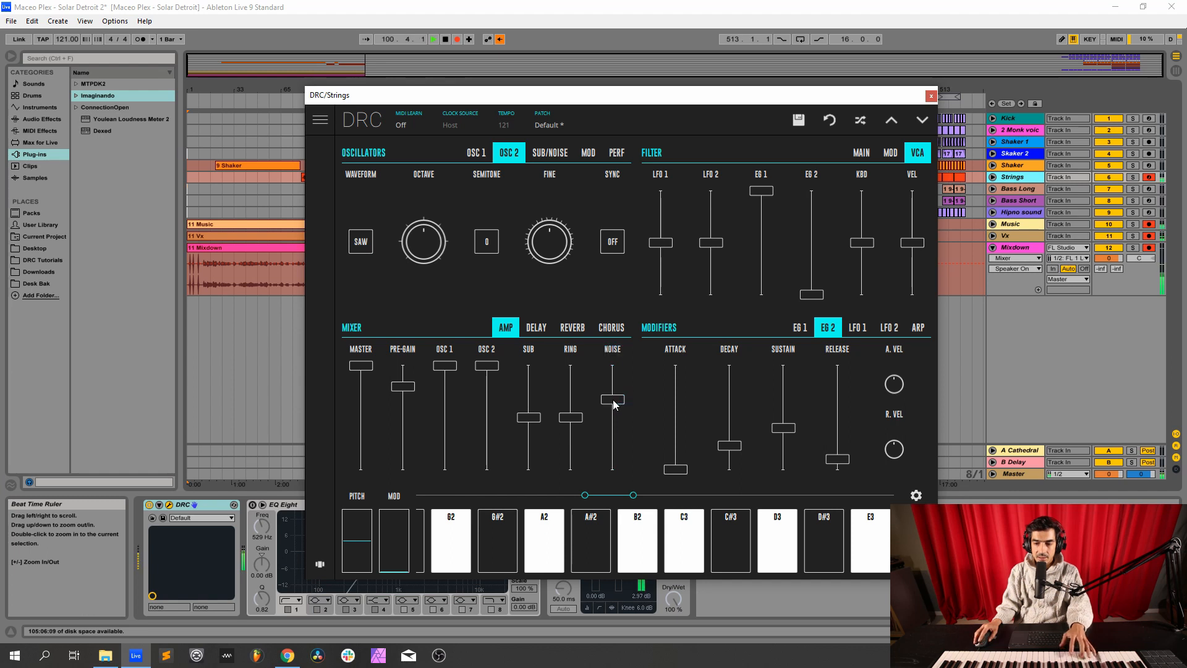
Step: Narrow the Strings synth's noise bandwidth to below 0.350 and adjust the sub oscillator's octave
click(617, 152)
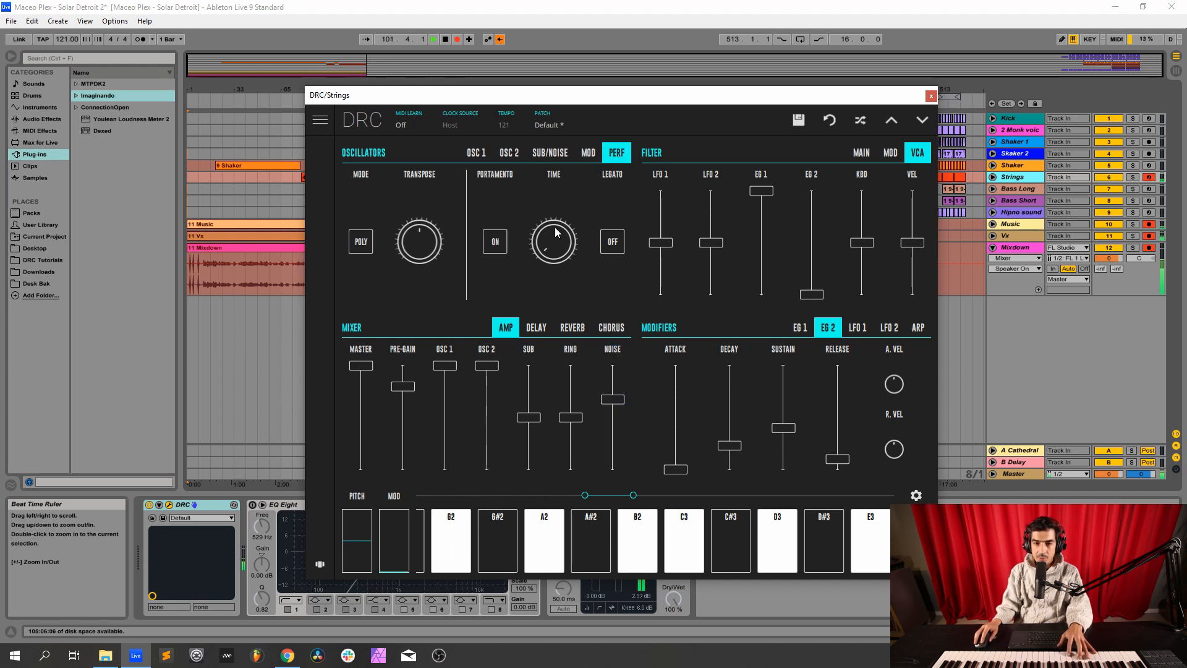
click(549, 153)
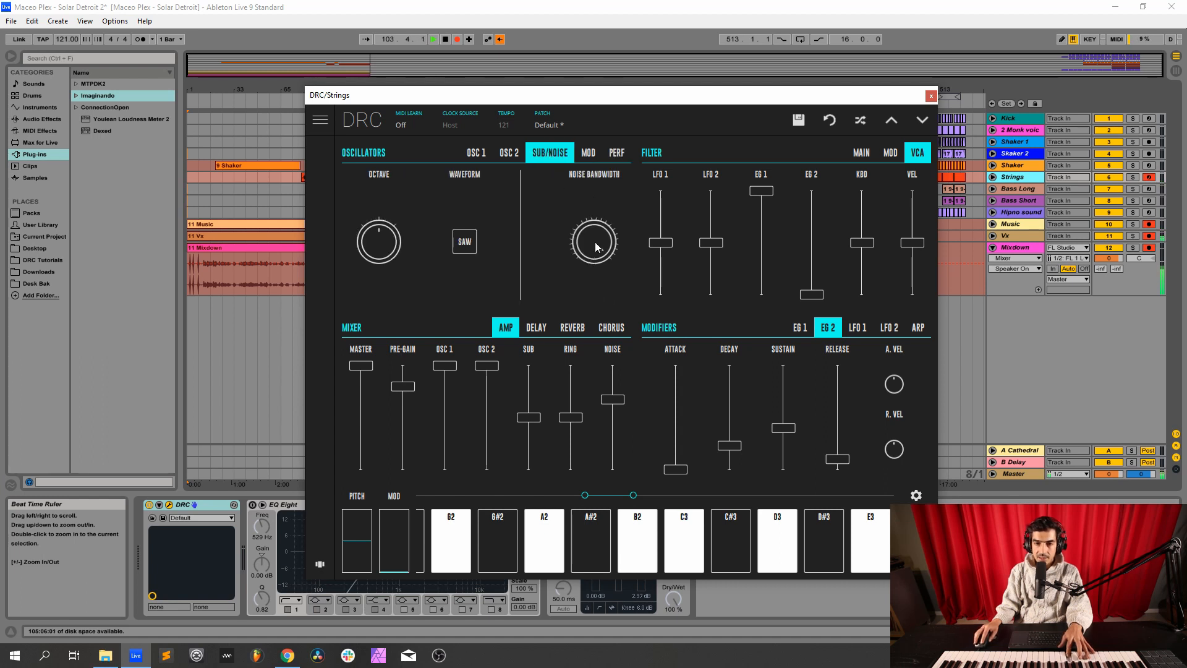
drag(595, 242, 603, 358)
mouse_move(593, 239)
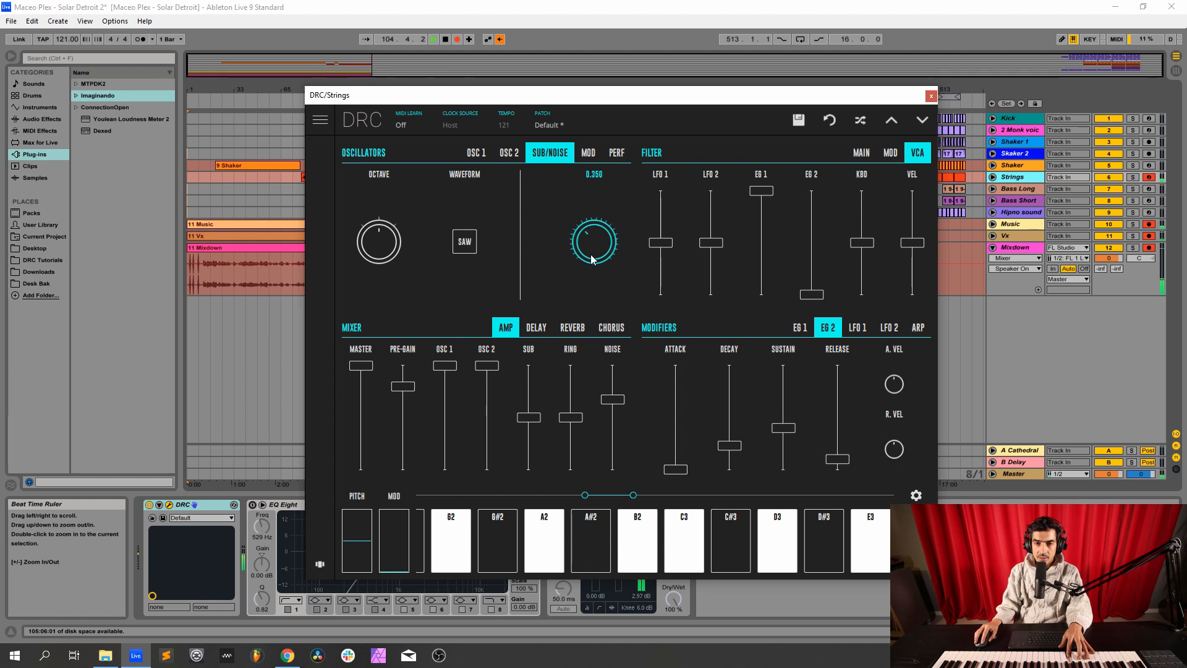
drag(587, 271, 581, 287)
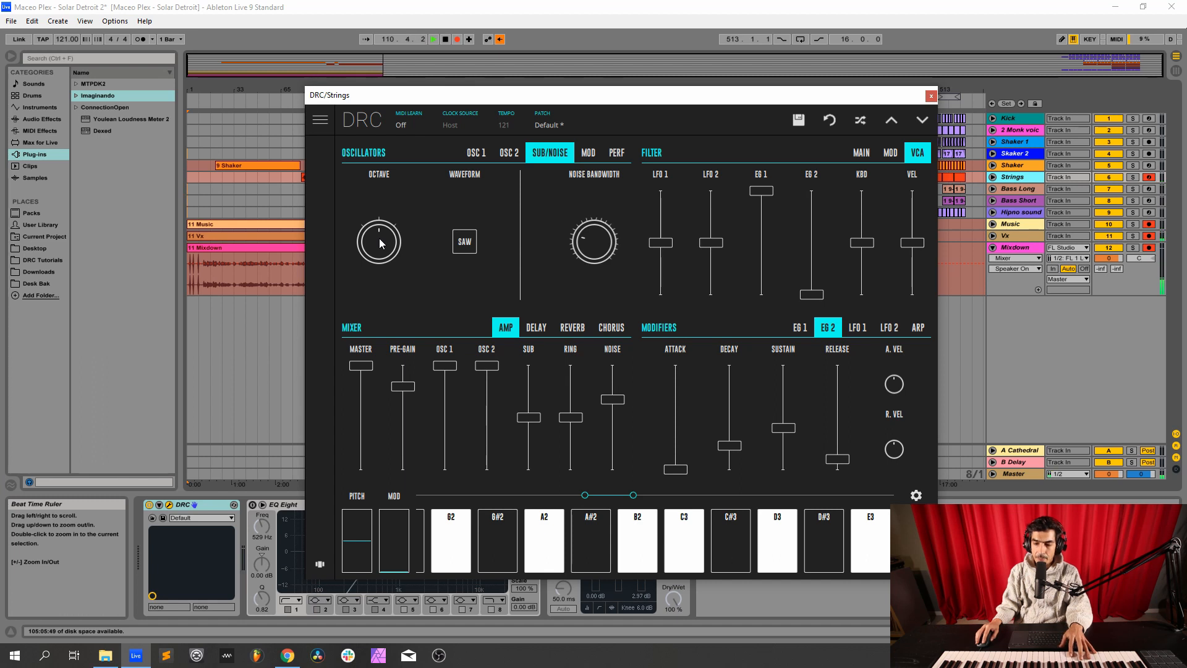
drag(377, 236, 397, 73)
click(477, 153)
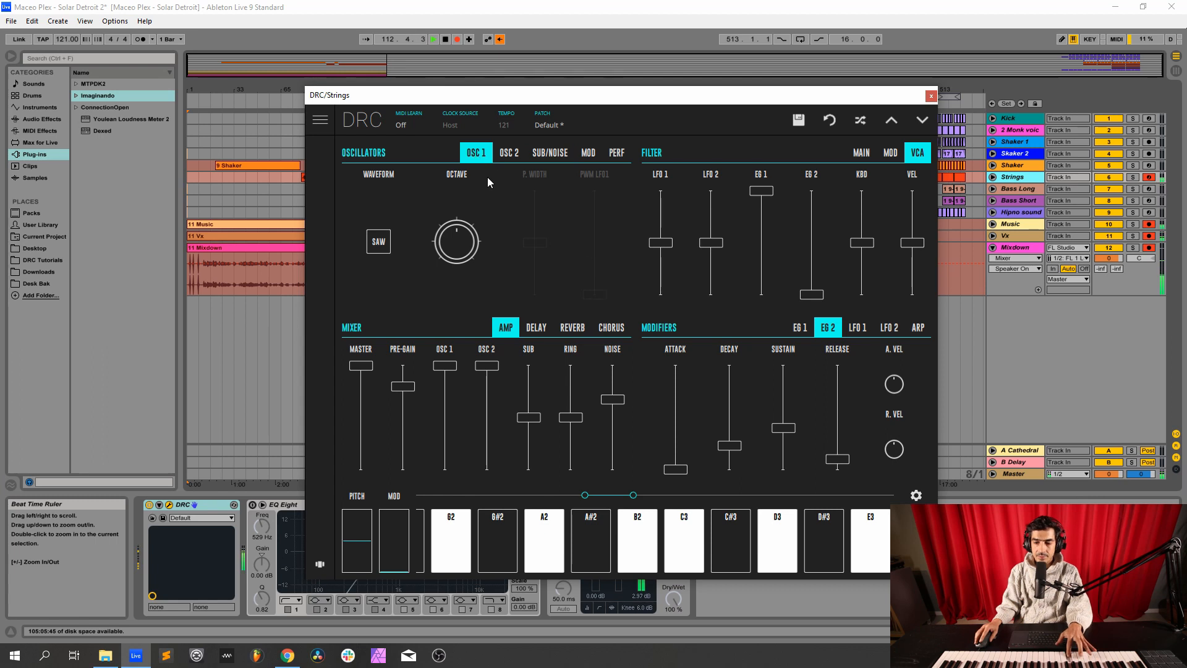
Step: Raise the Strings synth's filter resonance to about 0.18 and its VCA velocity amount to about three quarters of the range
click(862, 153)
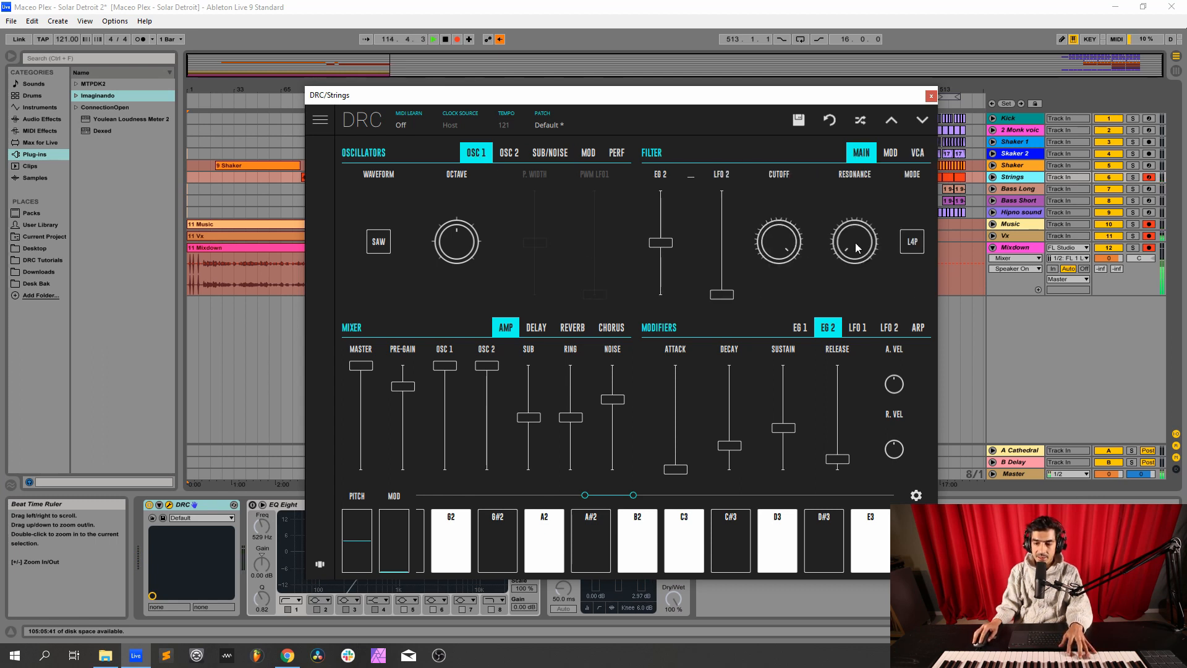
drag(855, 243, 857, 209)
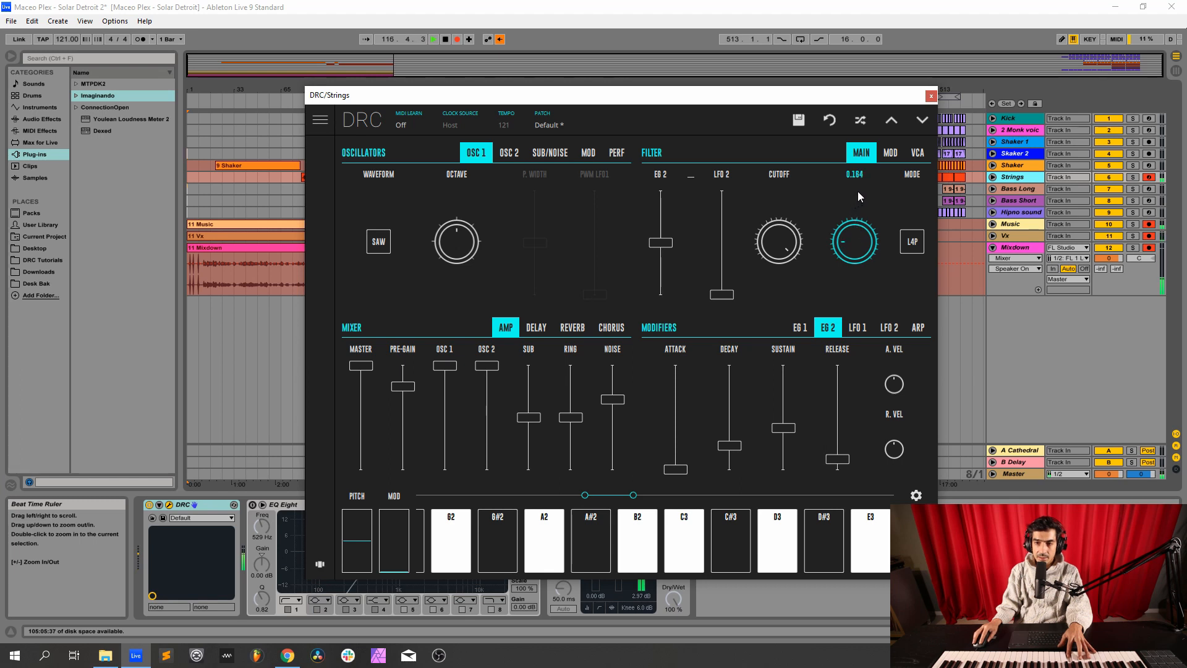
drag(860, 191, 859, 190)
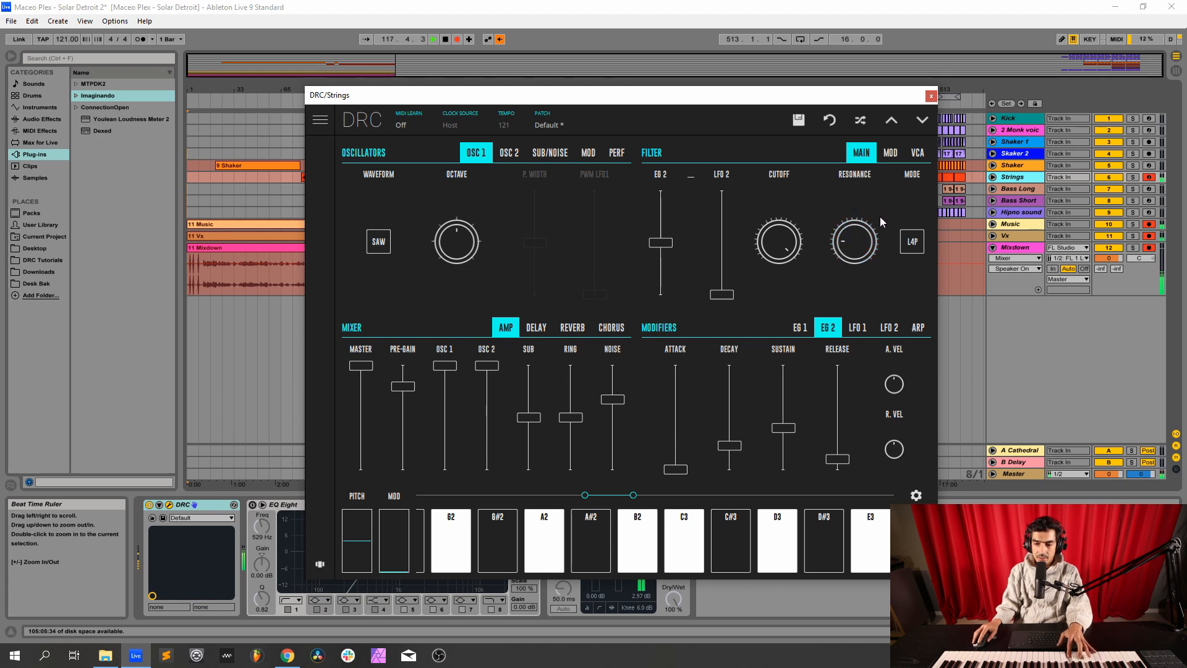
click(917, 155)
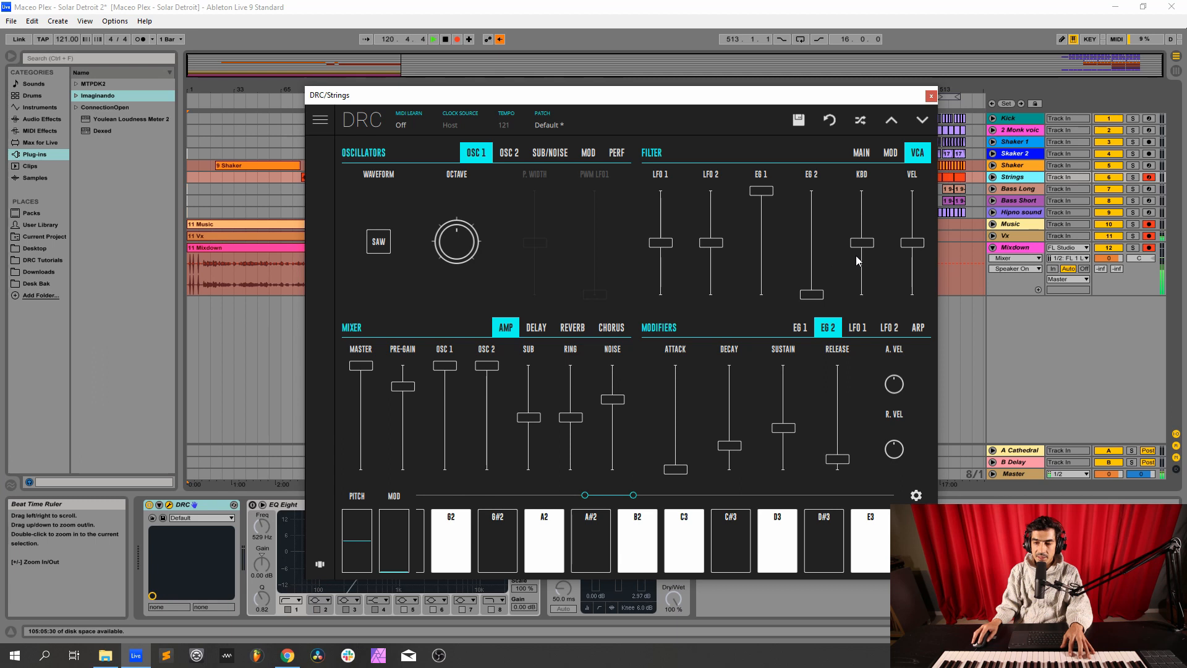
drag(915, 244, 916, 219)
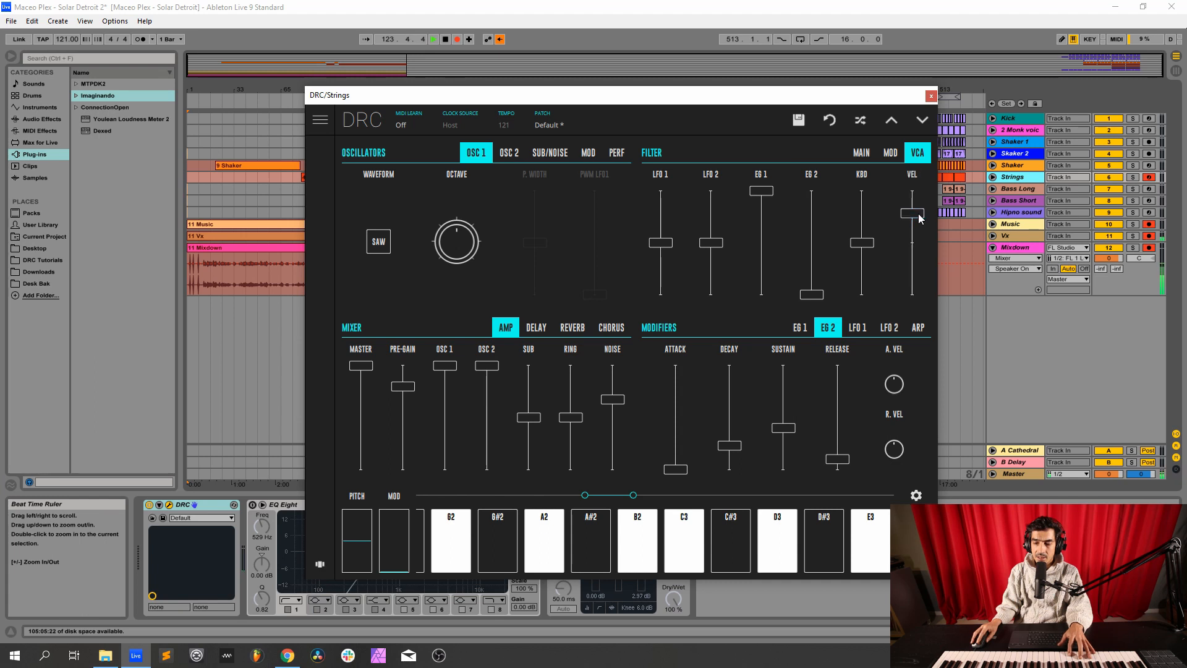
Step: Add a small amount of LFO 1 modulation to oscillator 1 and fine-tune oscillator 2 slightly upward on the Strings synth
click(589, 153)
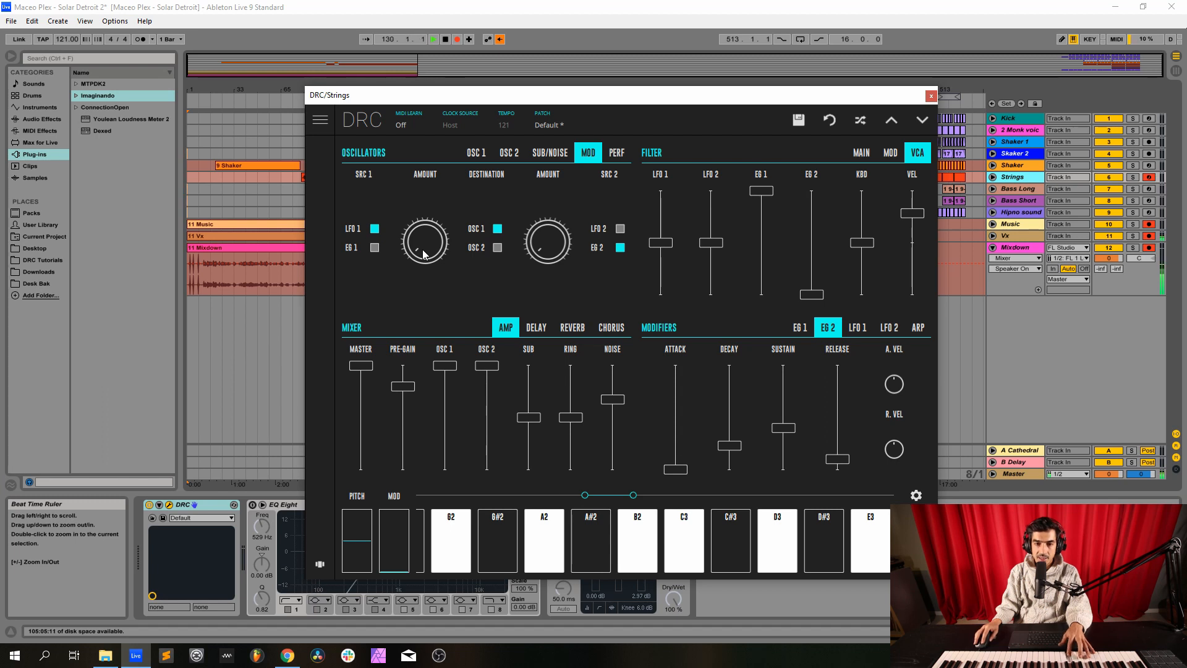
drag(424, 253, 413, 179)
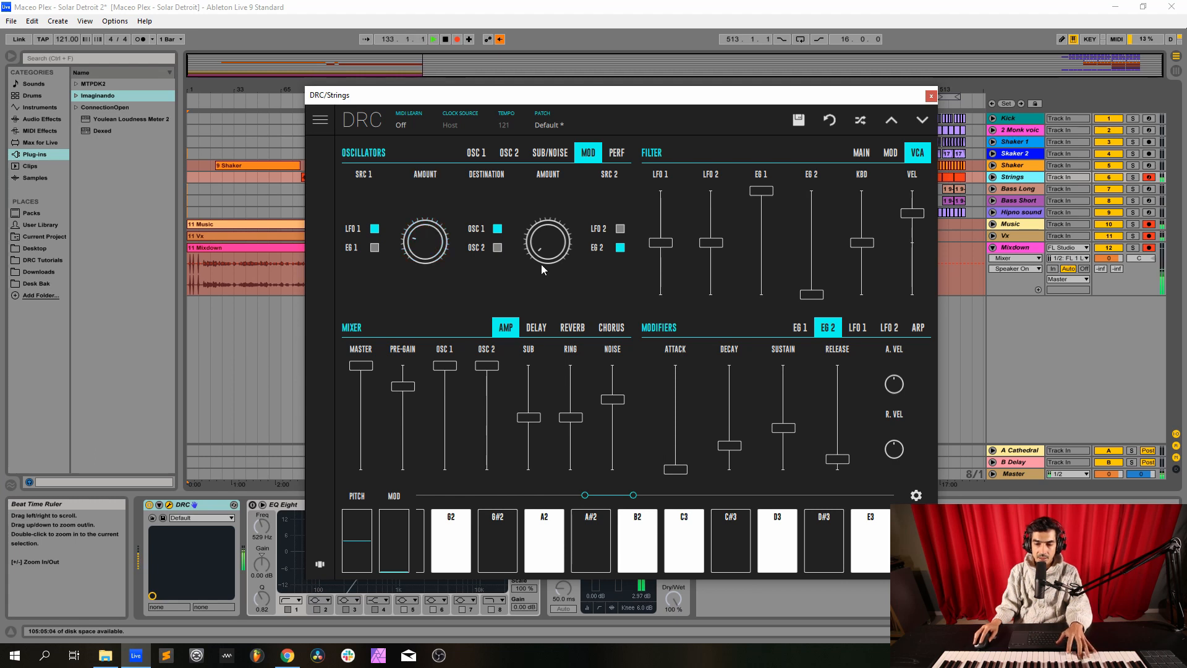
click(505, 152)
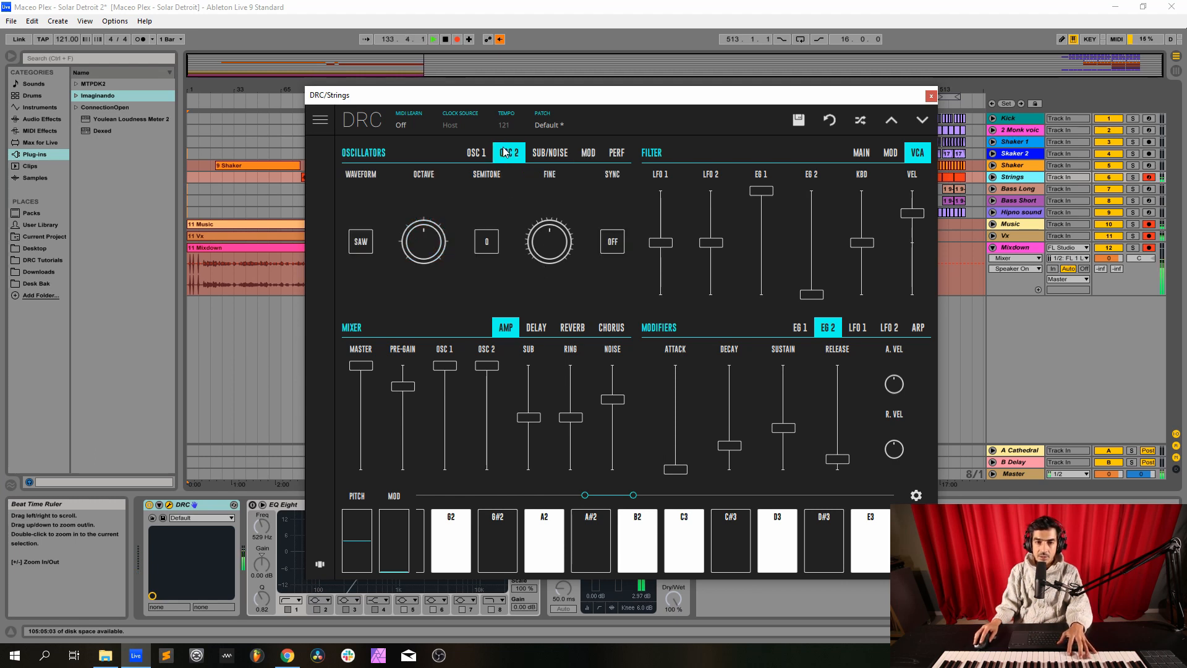
click(560, 254)
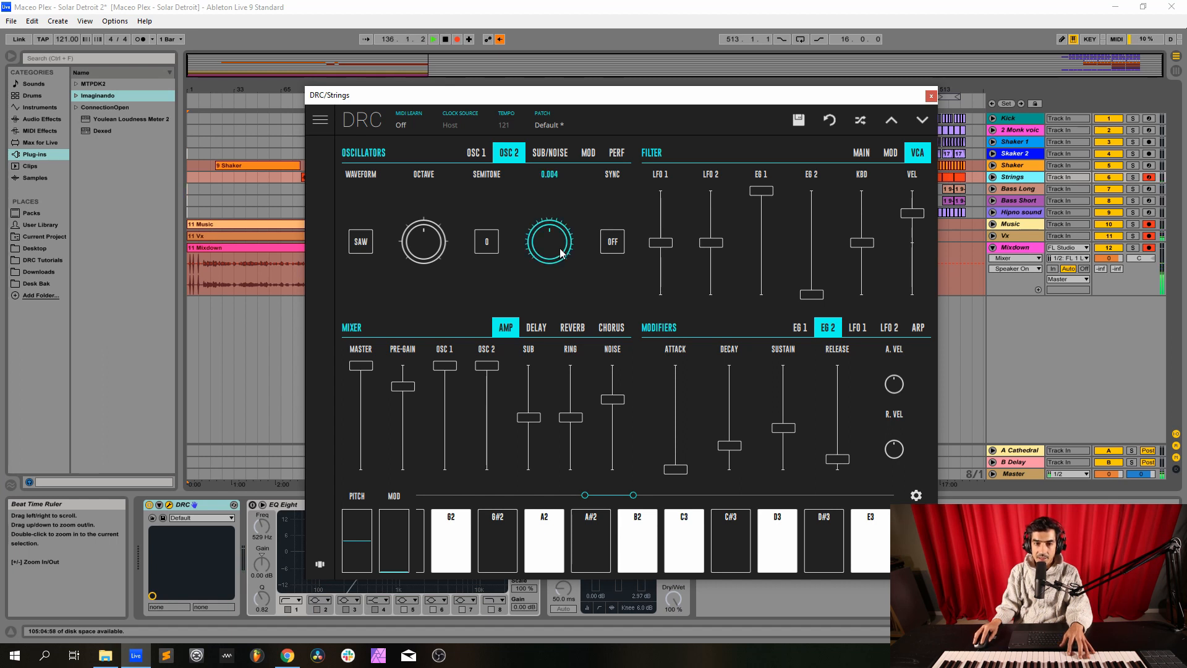
drag(562, 253, 572, 240)
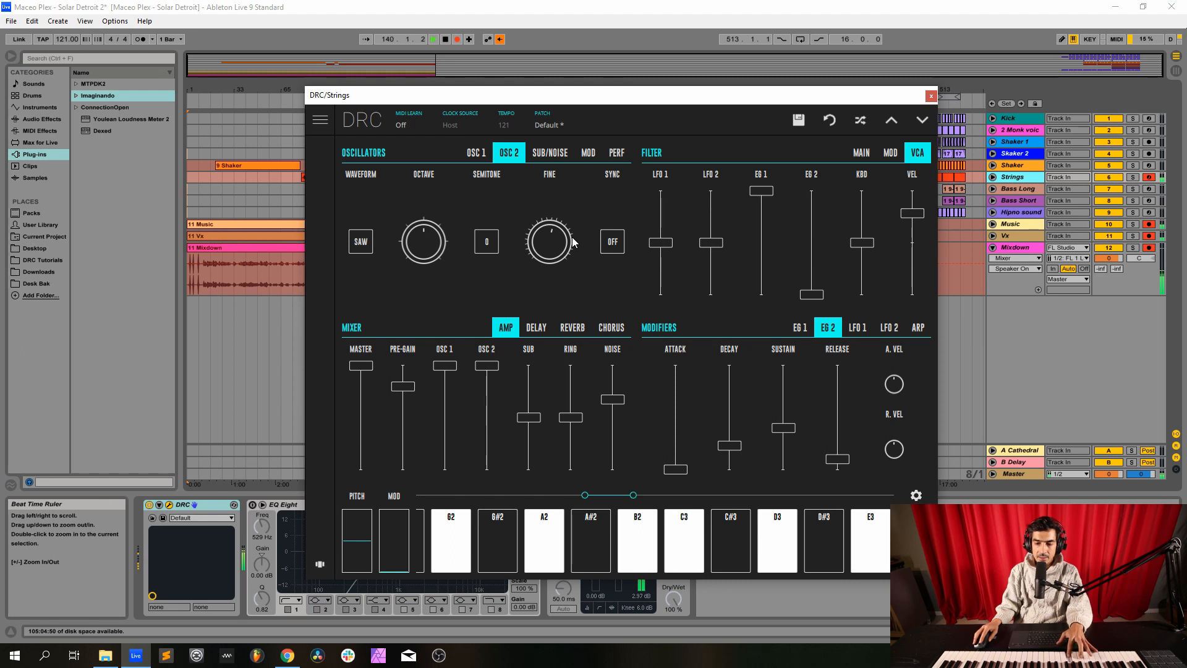
Step: Raise EG 1's attack slightly and set EG 2's decay to about 0.238 on the Strings synth
click(861, 152)
click(808, 332)
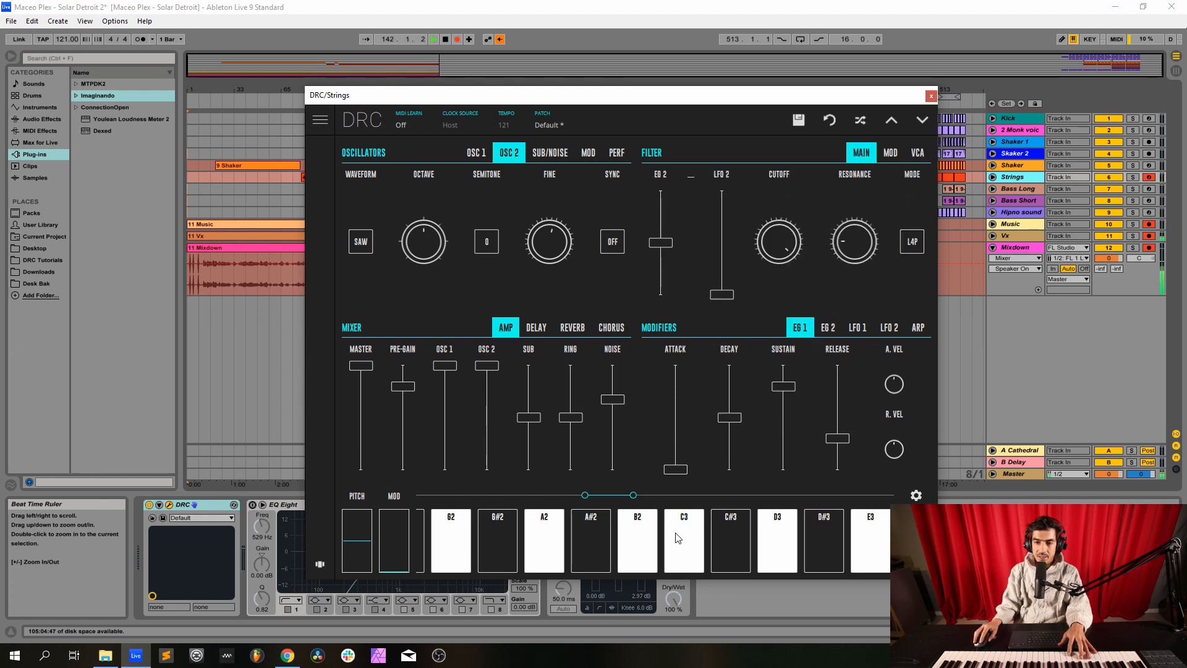
drag(679, 459, 691, 466)
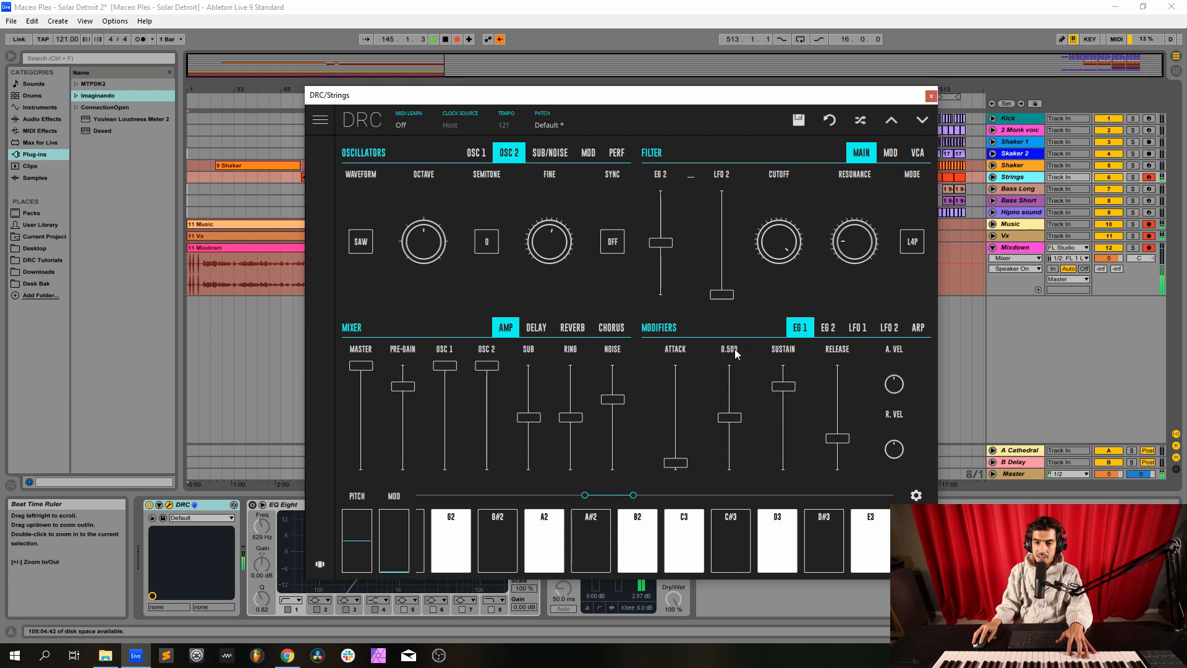
click(829, 332)
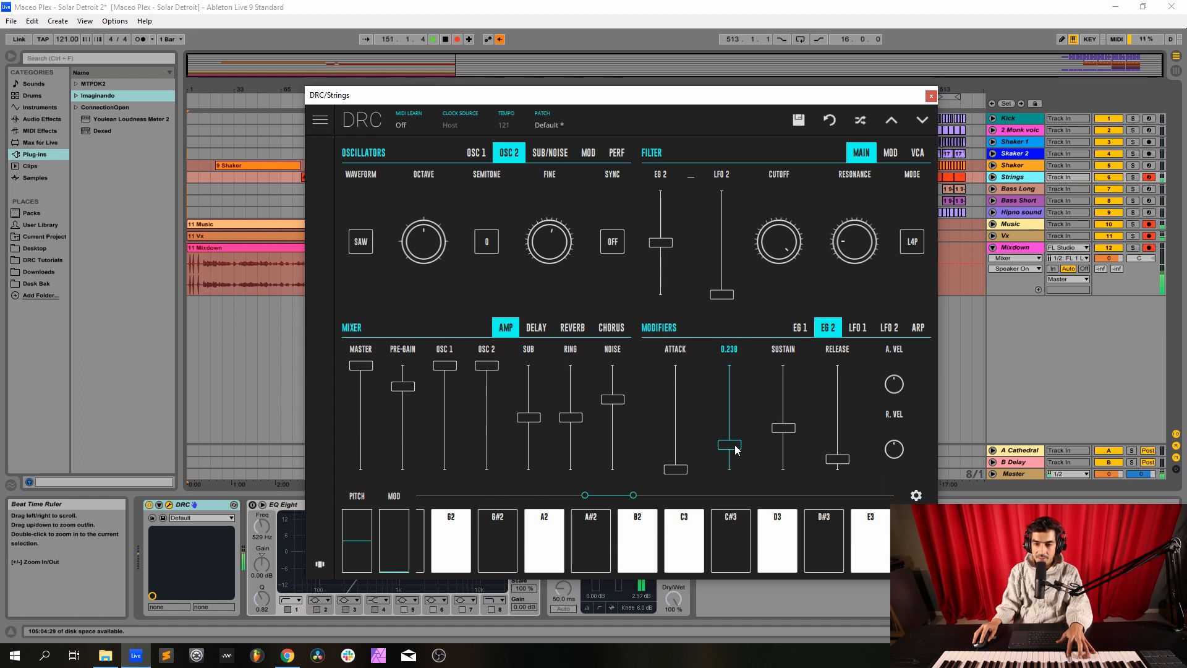
drag(738, 450, 735, 451)
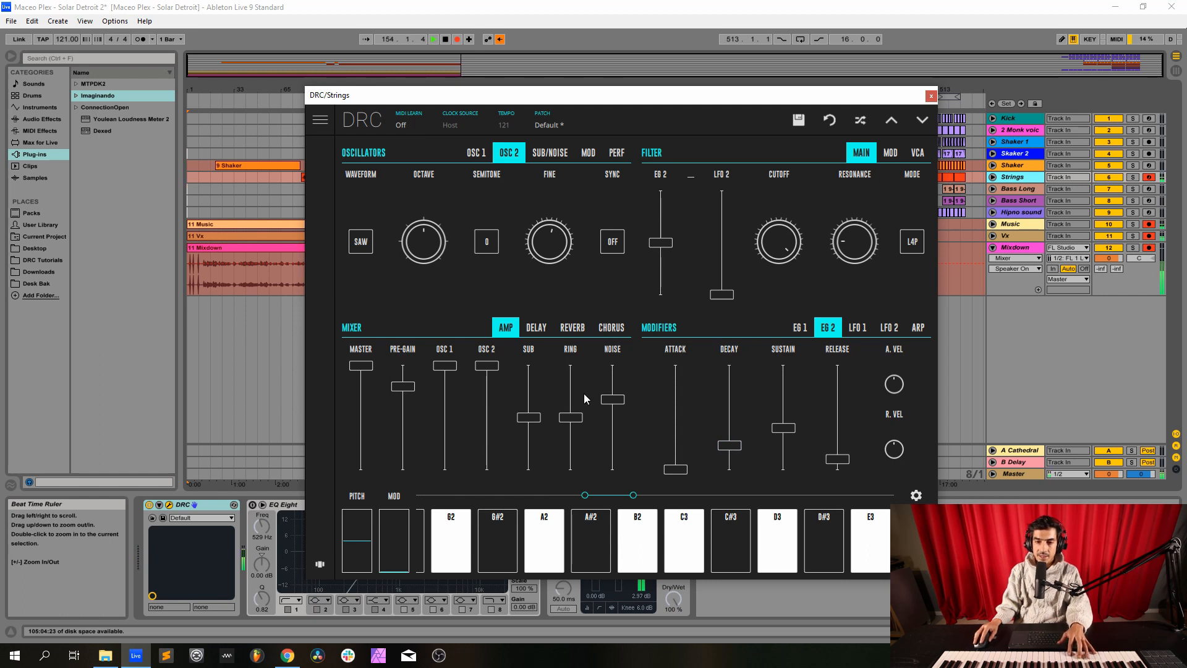
Step: Set the Strings synth's reverb amount to about halfway and its reverb decay to about three quarters
click(566, 329)
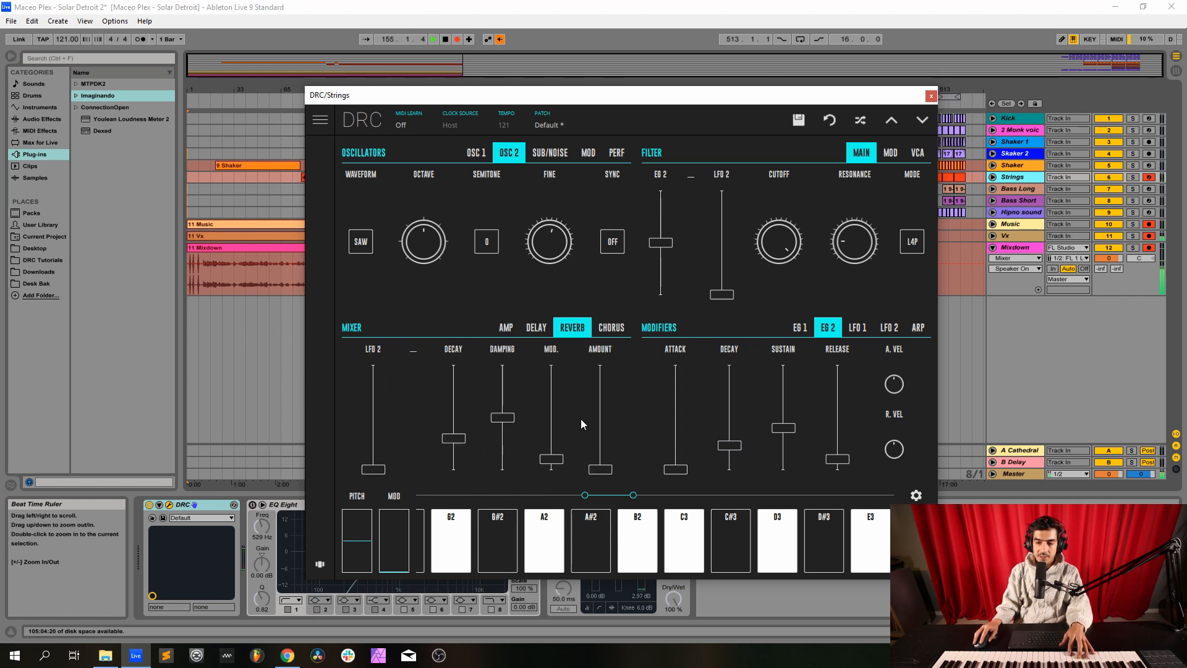
drag(600, 426, 610, 418)
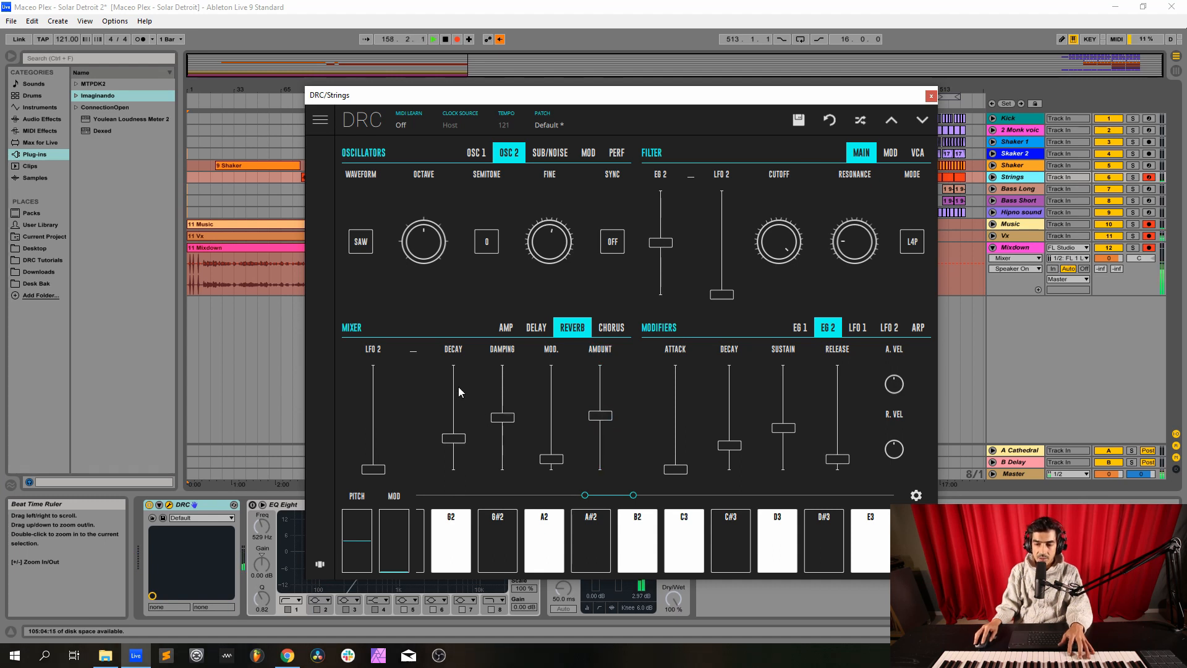
drag(459, 387, 456, 394)
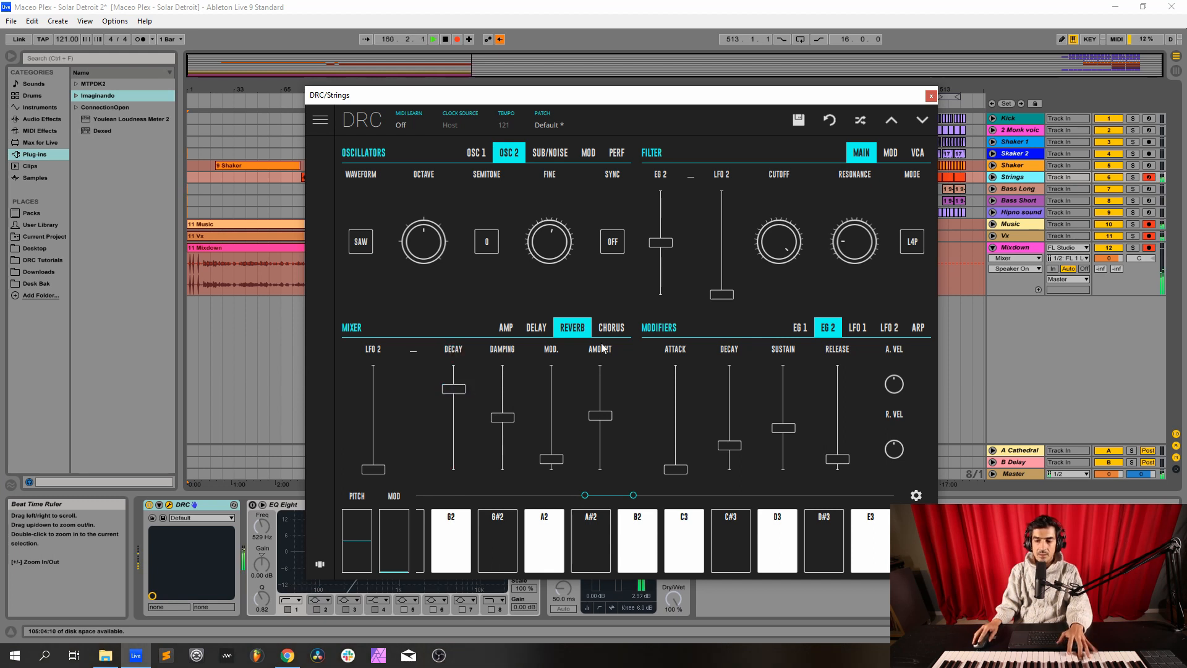
Step: Close the Strings synth window and activate the EQ Eight and Compressor on the Strings track
click(194, 505)
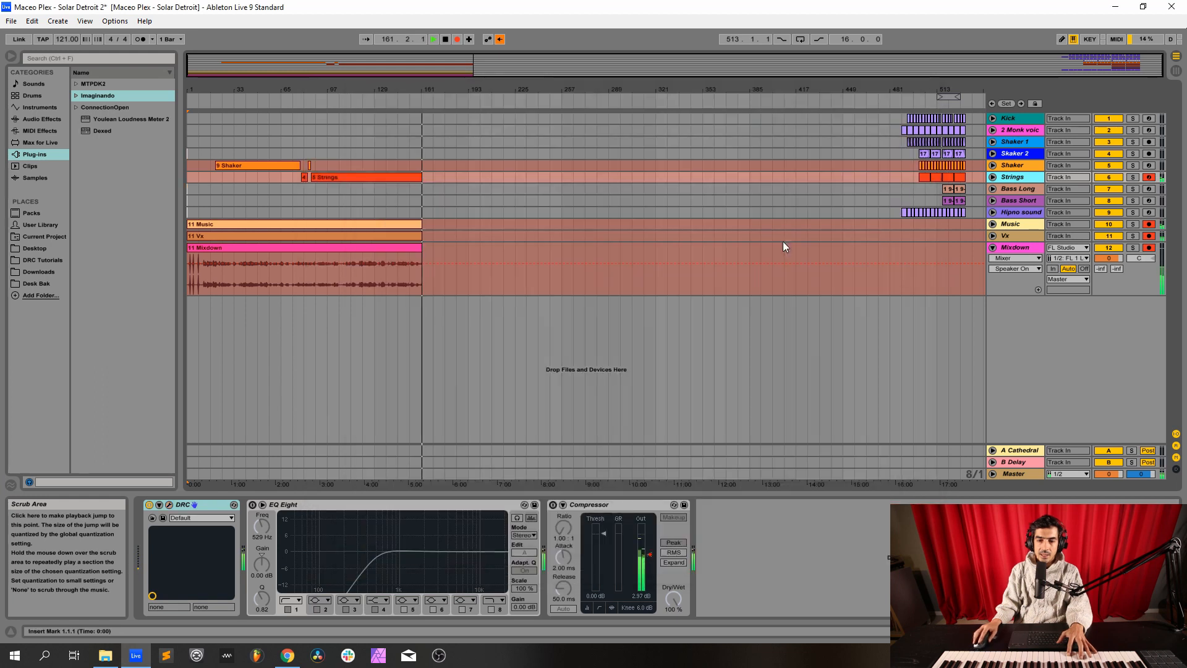
click(252, 505)
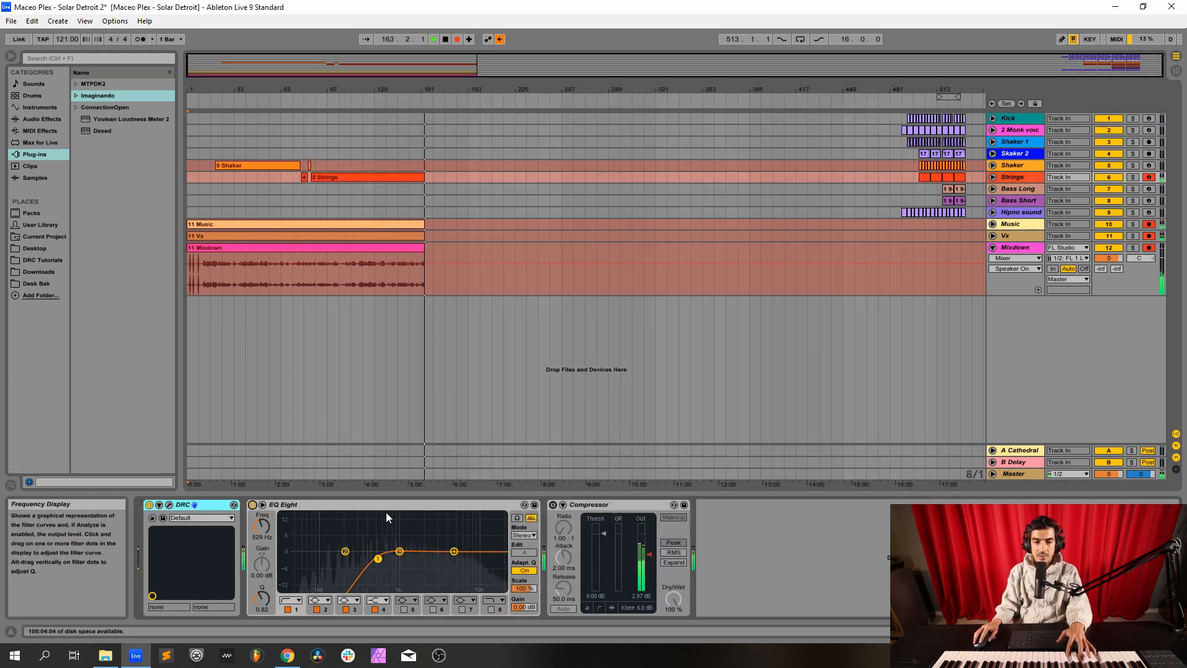
click(553, 505)
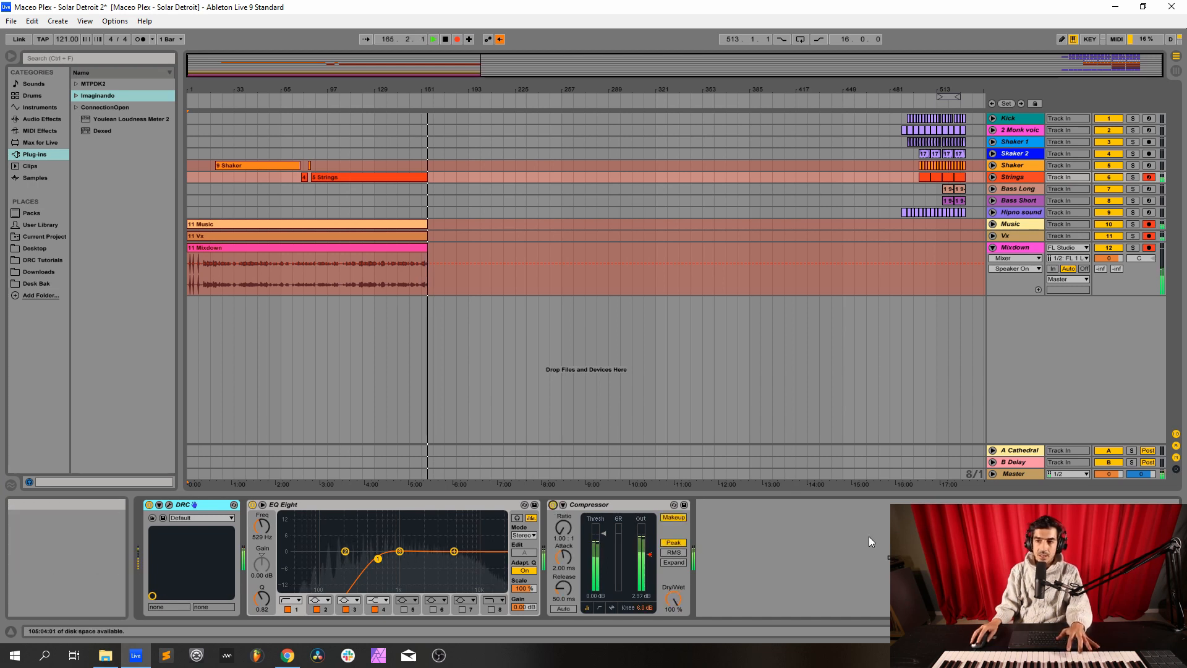
Step: Arm the Bass Long track for recording instead of Strings and open its DRC synth
click(1149, 178)
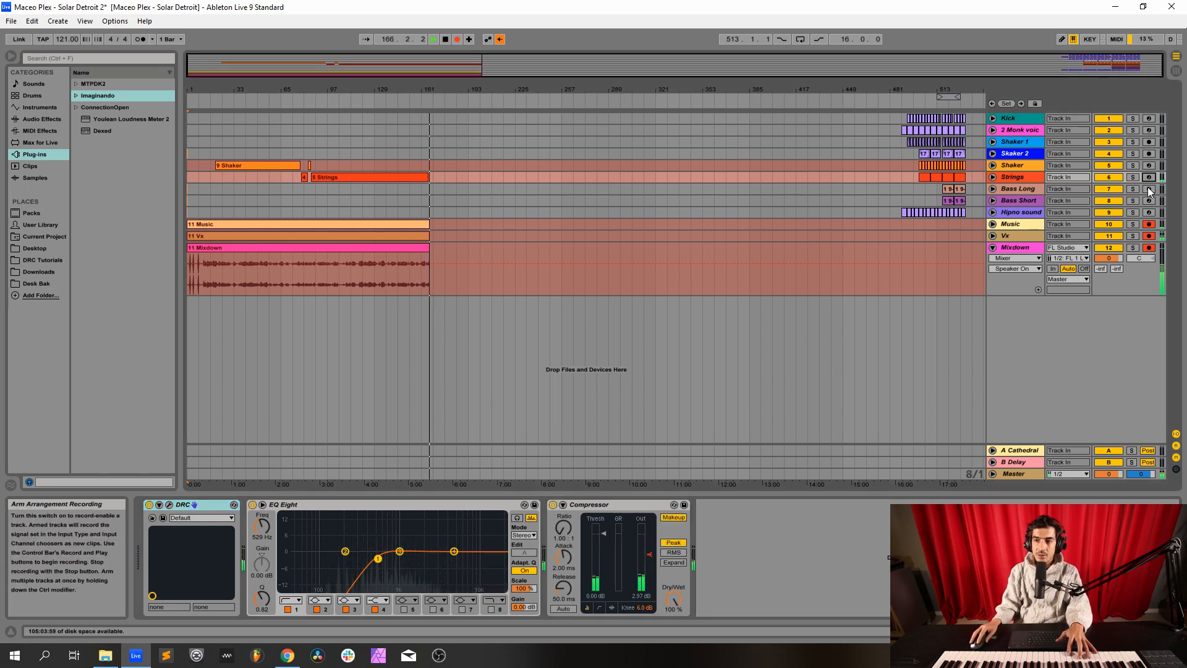
click(1149, 189)
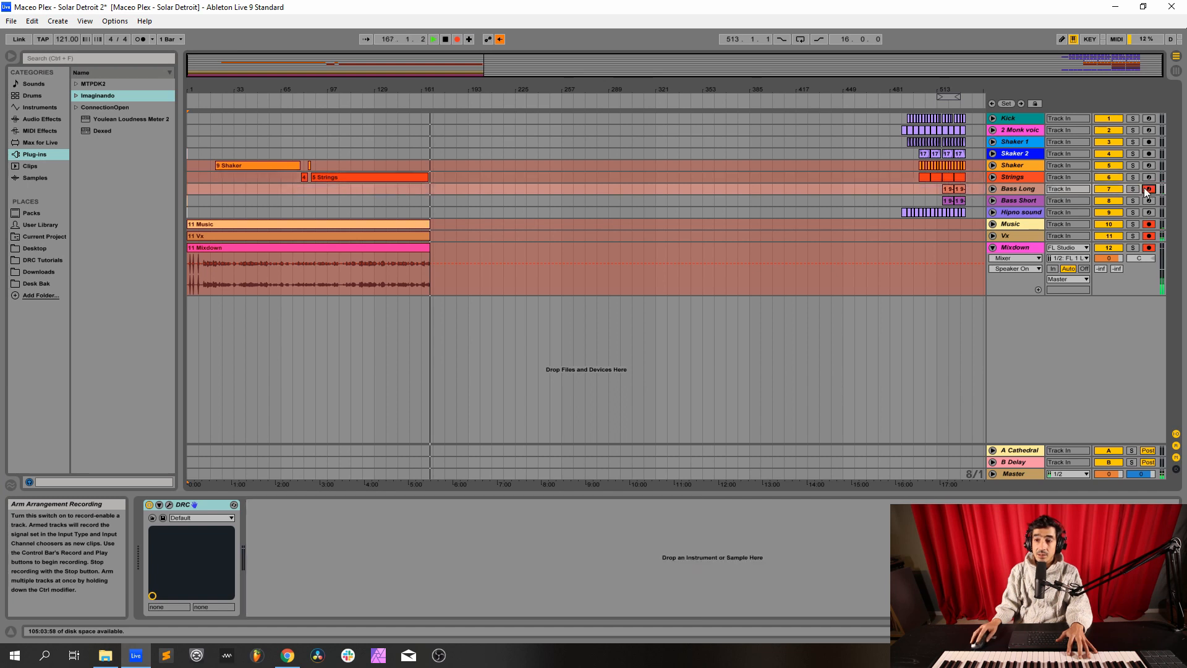
click(1004, 186)
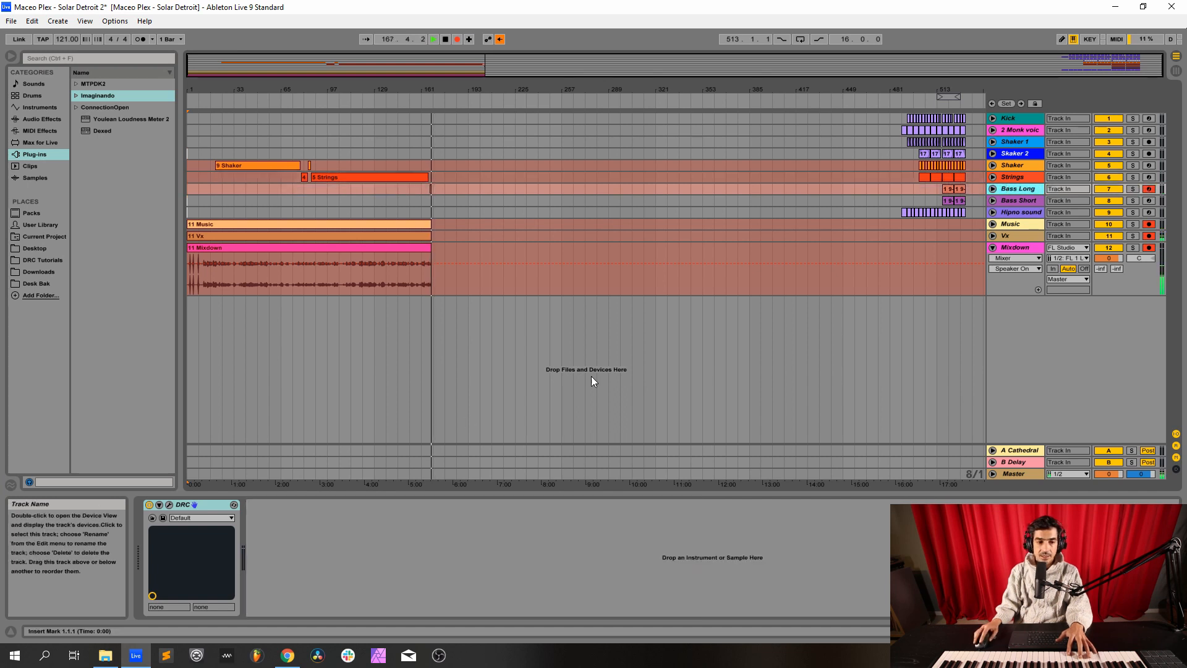
click(171, 506)
Step: Reset the Bass Long synth to the unmodified Default factory patch
click(540, 147)
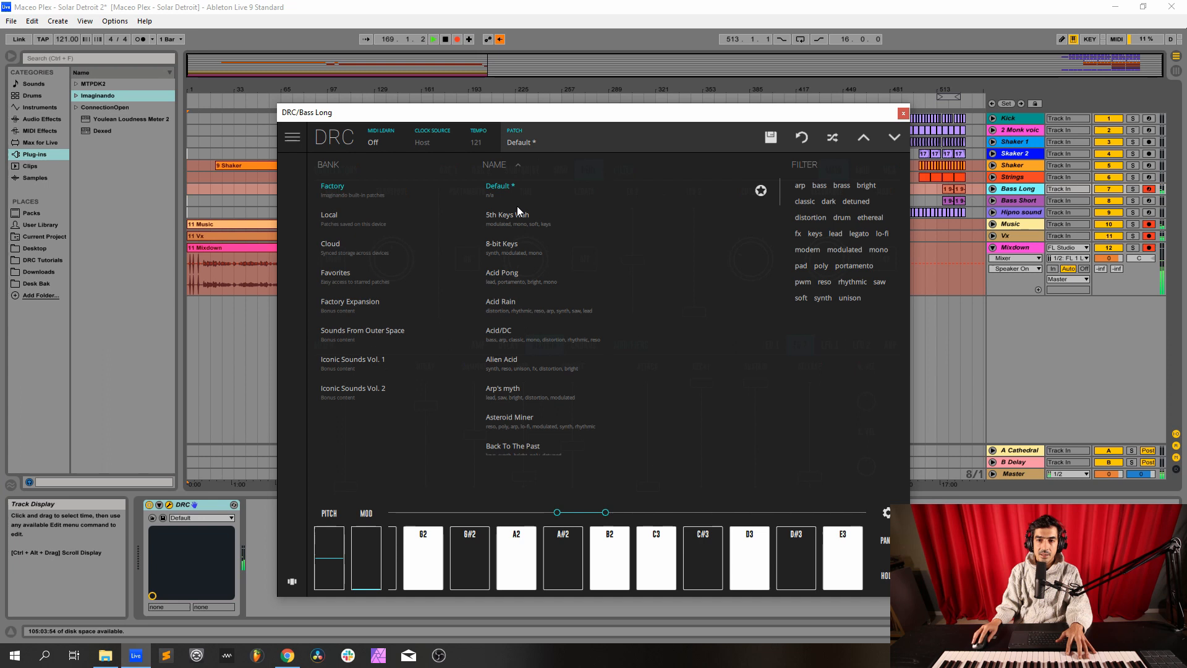
click(801, 138)
click(679, 373)
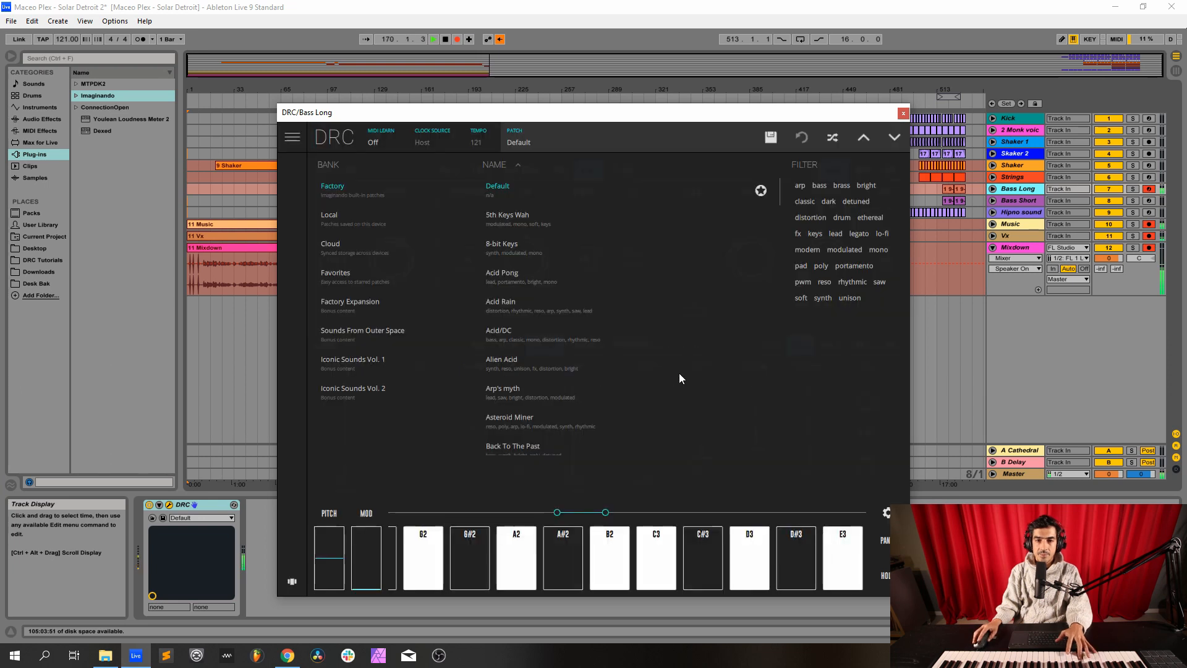
click(506, 147)
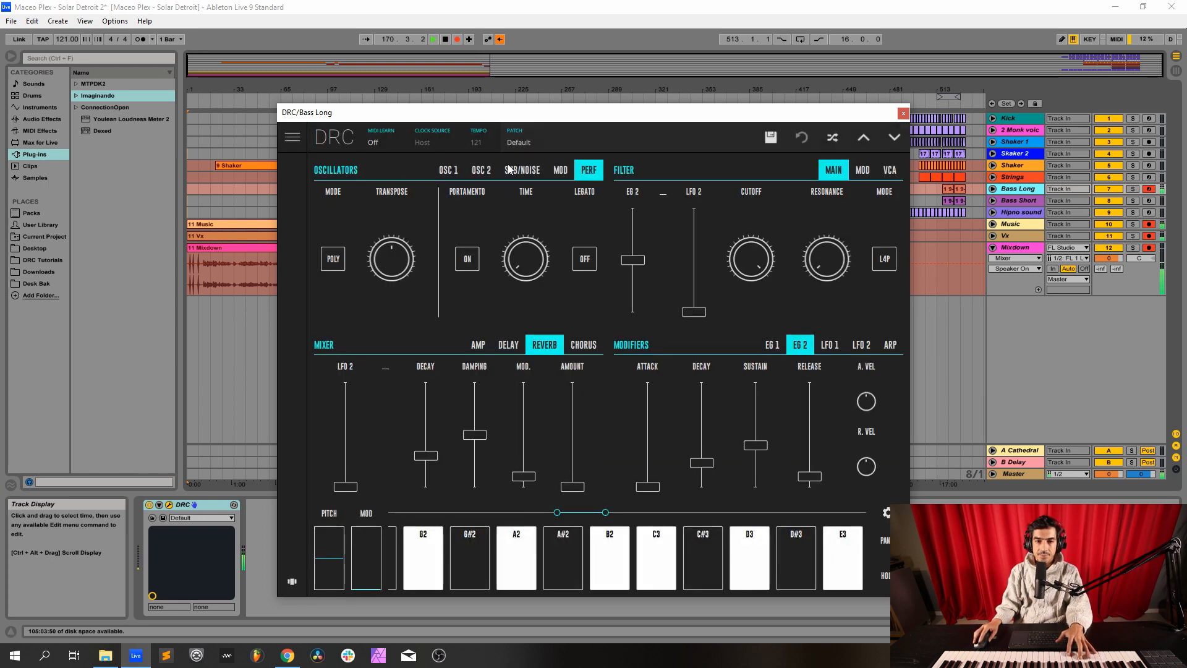
Step: Raise the OSC 2 and sub mixer levels to maximum on the Bass Long synth
click(478, 345)
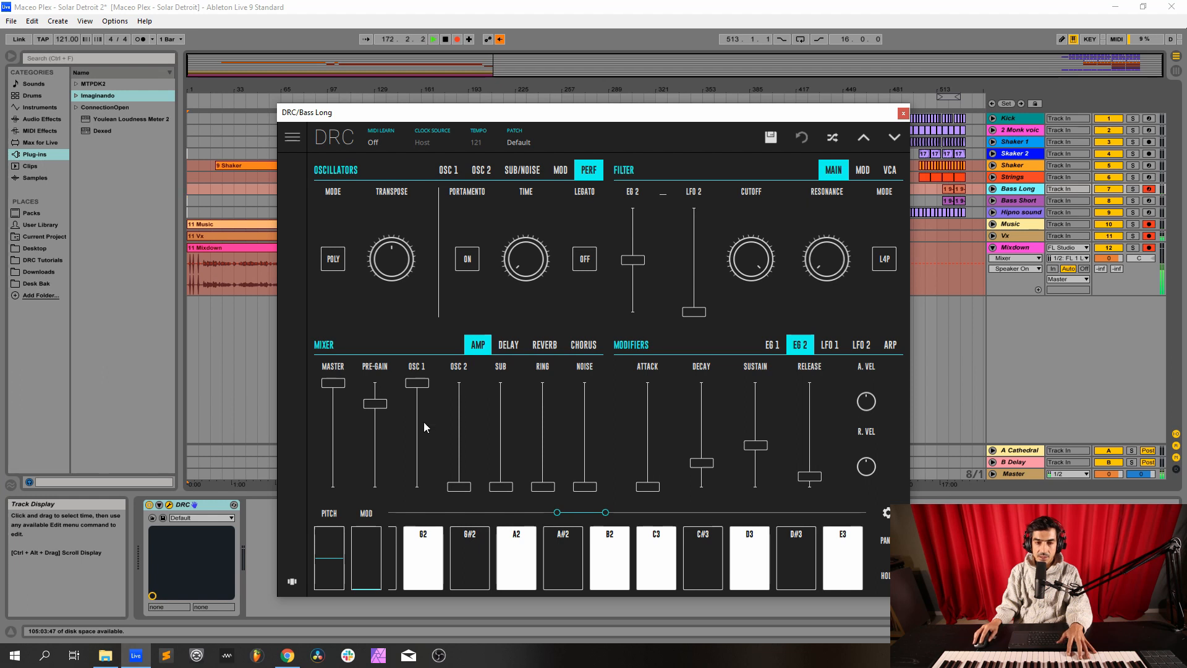
double_click(469, 422)
double_click(503, 406)
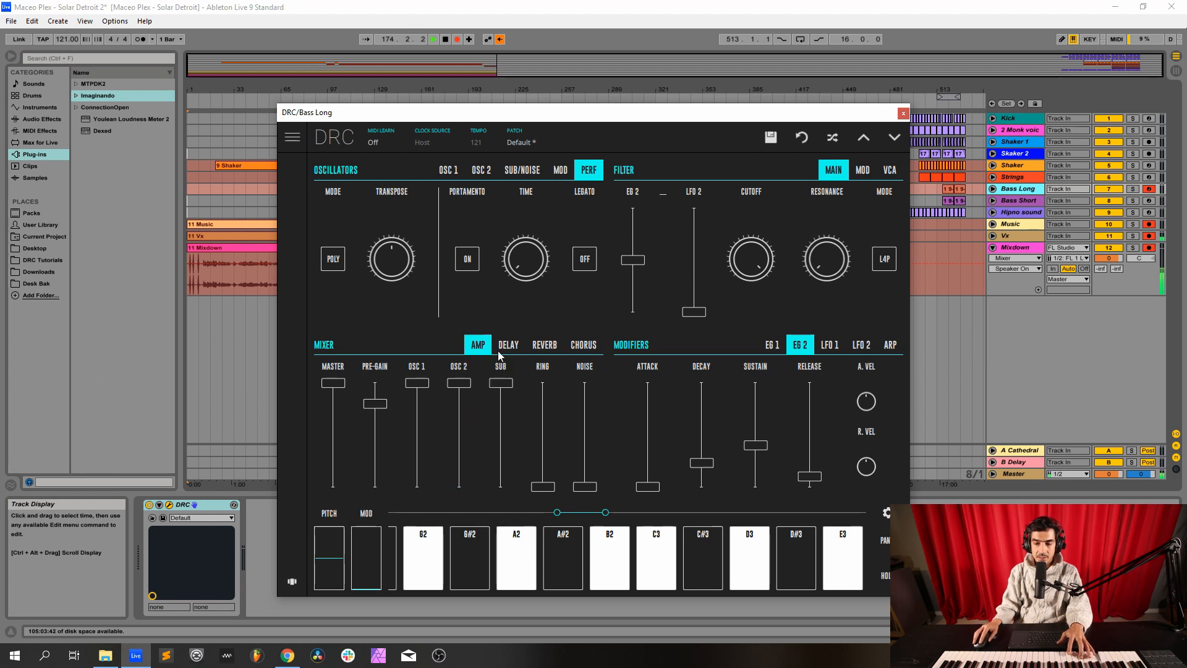
Step: Detune OSC 2 of the Bass Long synth slightly upward with its fine tuning
click(481, 170)
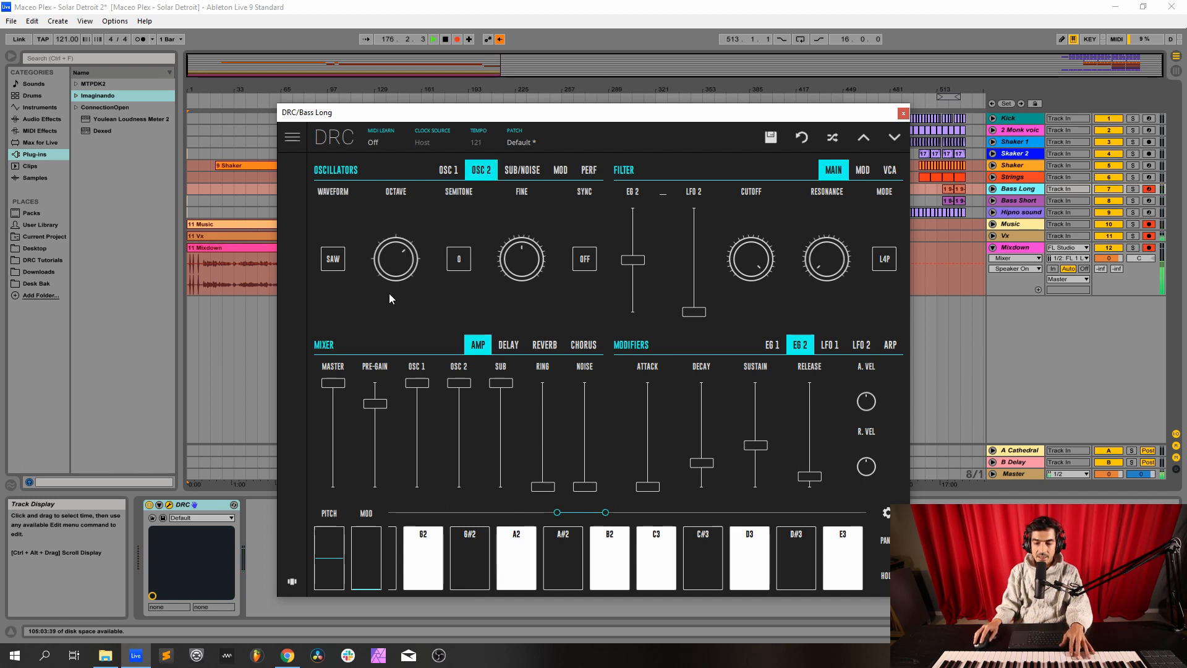
click(529, 259)
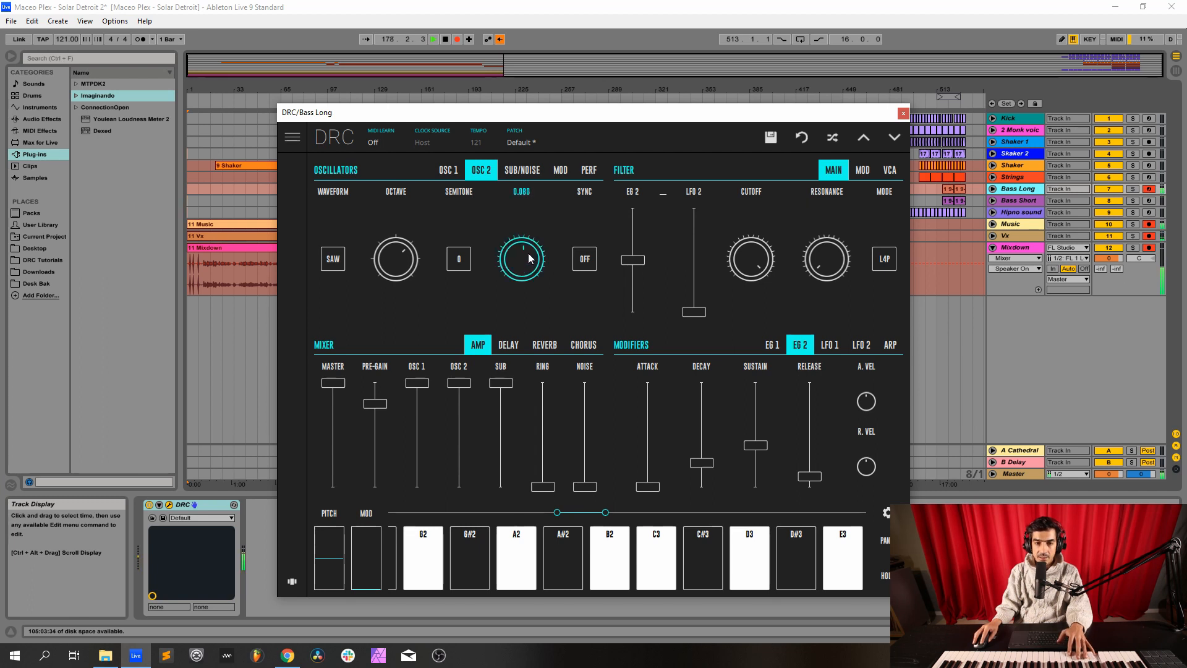
drag(529, 258, 536, 255)
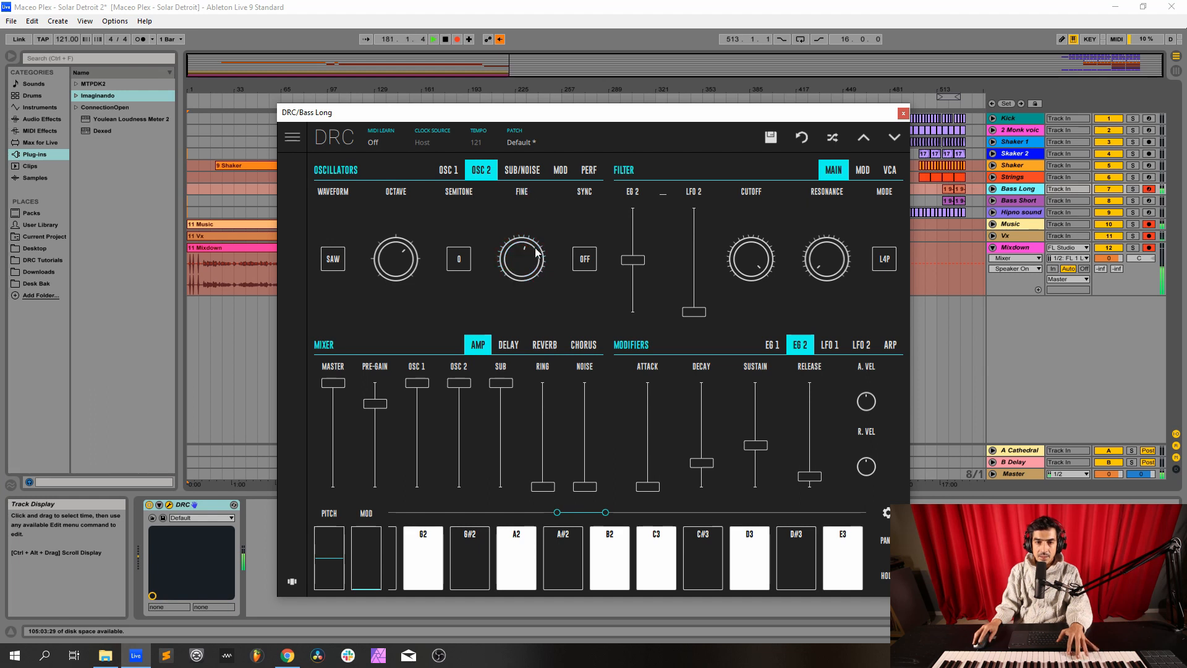
Step: Set the Bass Long synth's voice mode to MONO and return to the OSC 1 settings
click(529, 173)
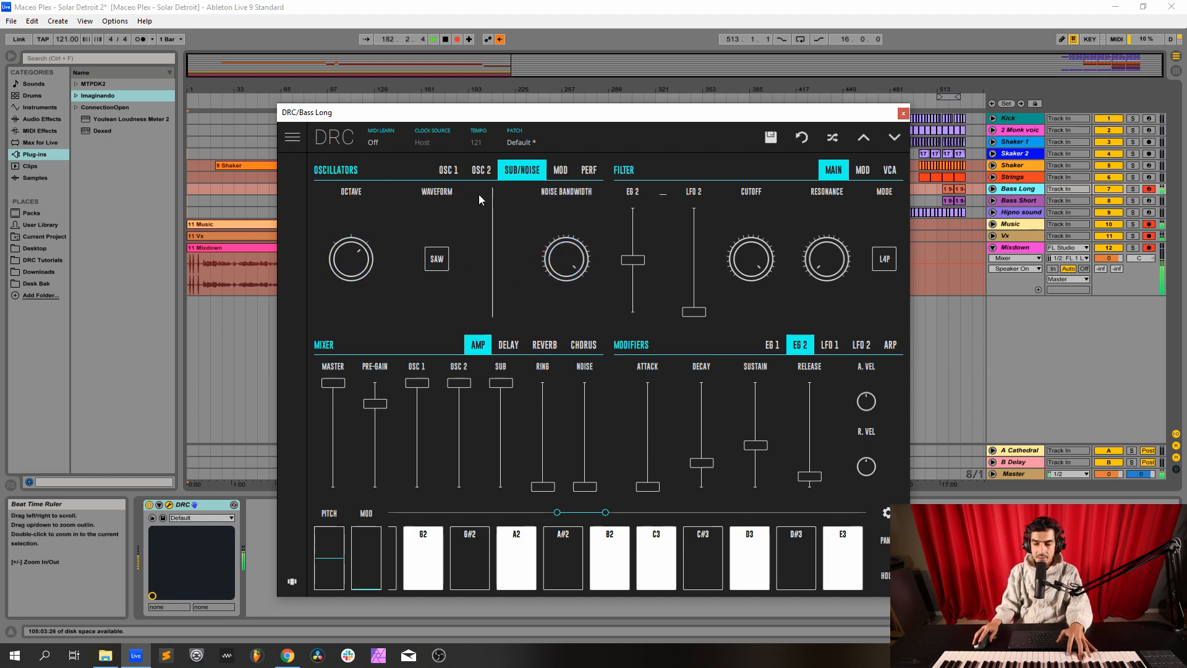
click(589, 170)
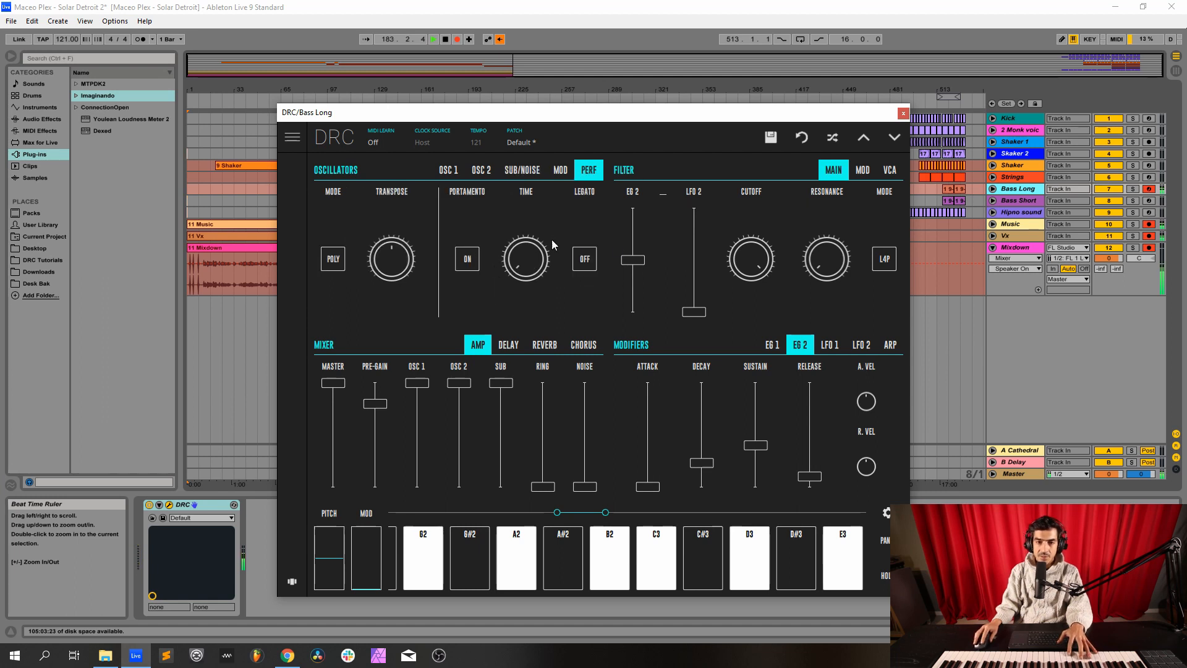
click(332, 258)
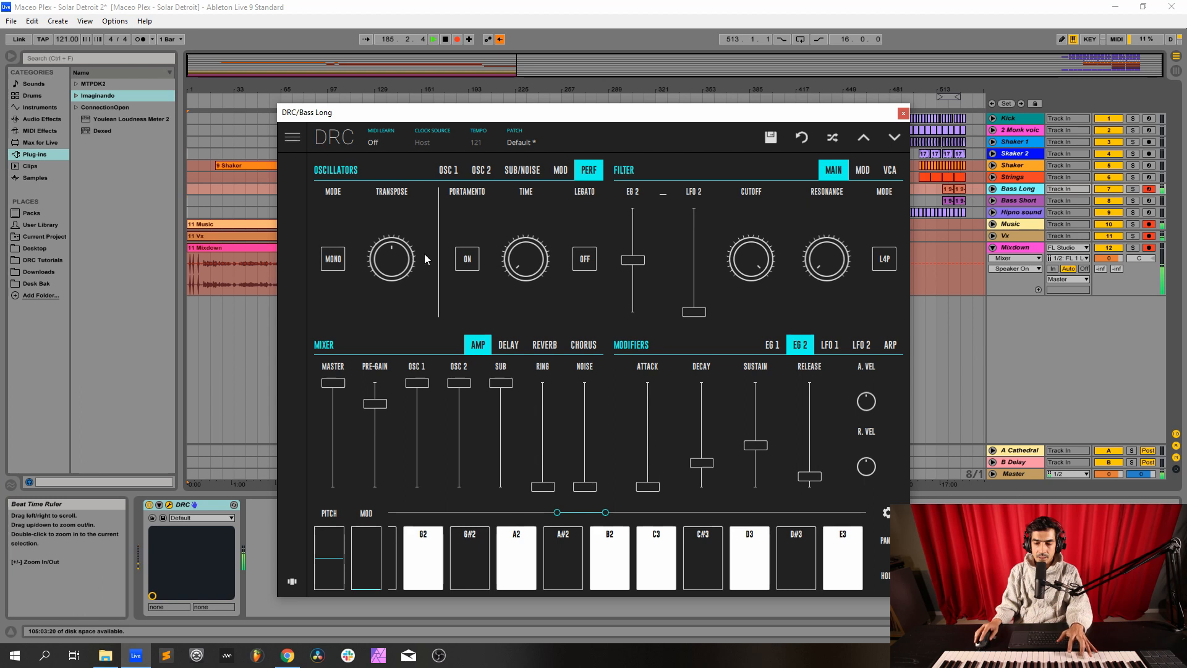
click(440, 173)
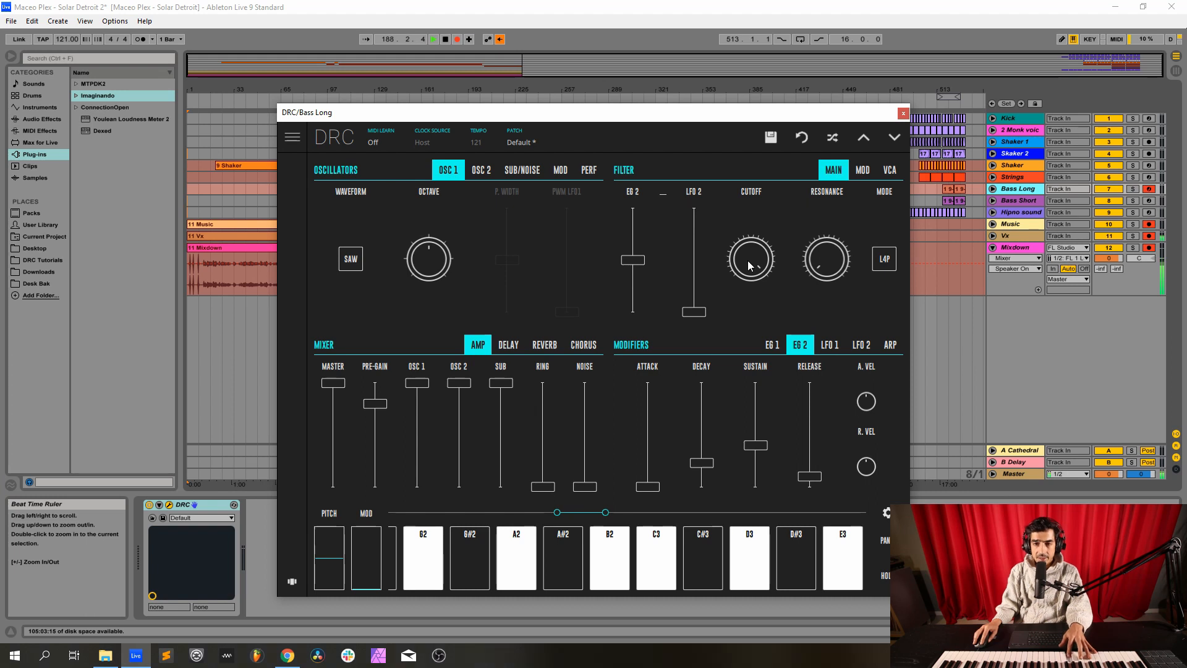
Step: Lower the Bass Long filter cutoff to roughly a quarter and raise the EG 2 decay and sustain to maximum
drag(750, 266, 750, 343)
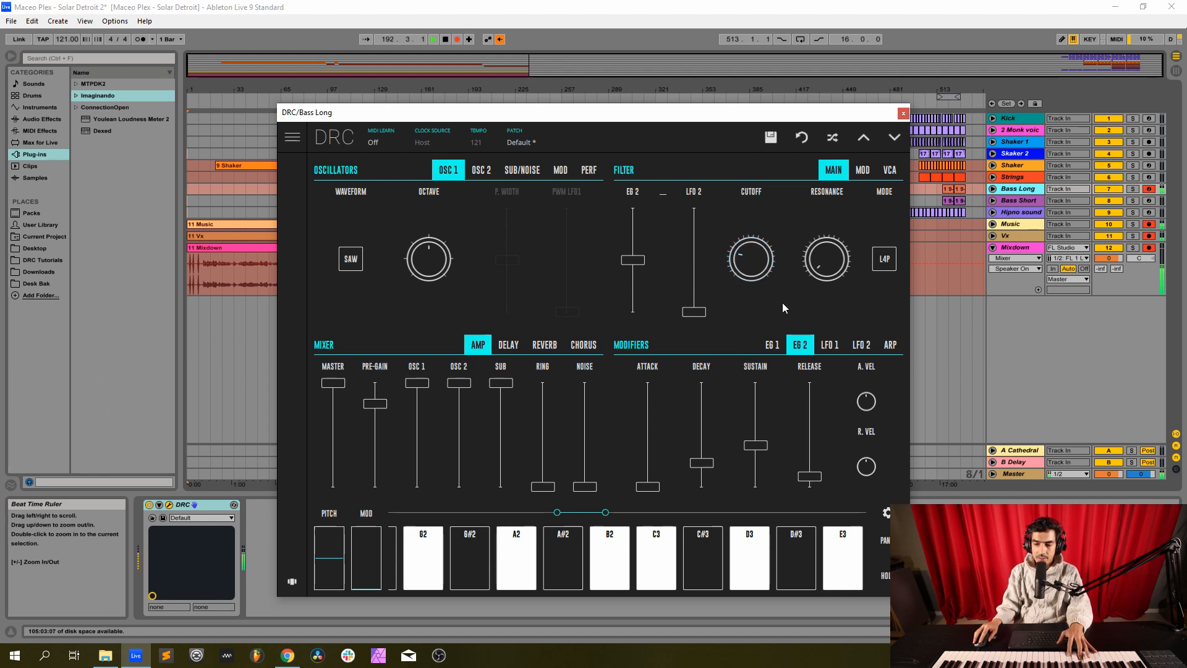
click(773, 350)
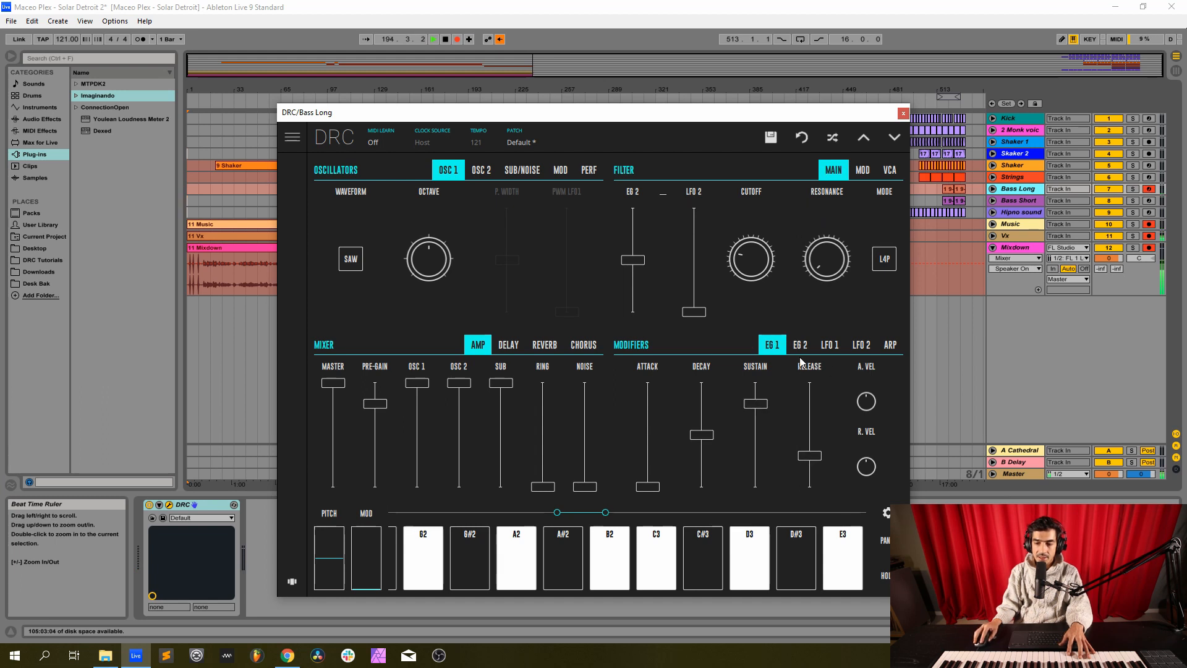
click(801, 349)
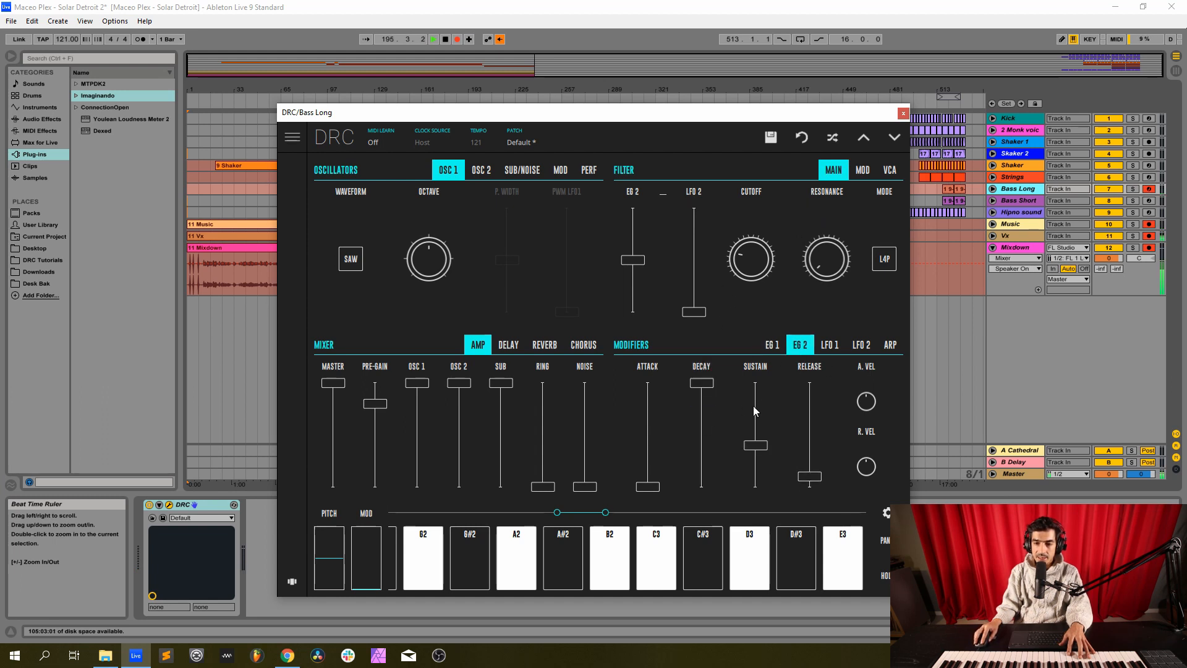
drag(755, 410, 773, 304)
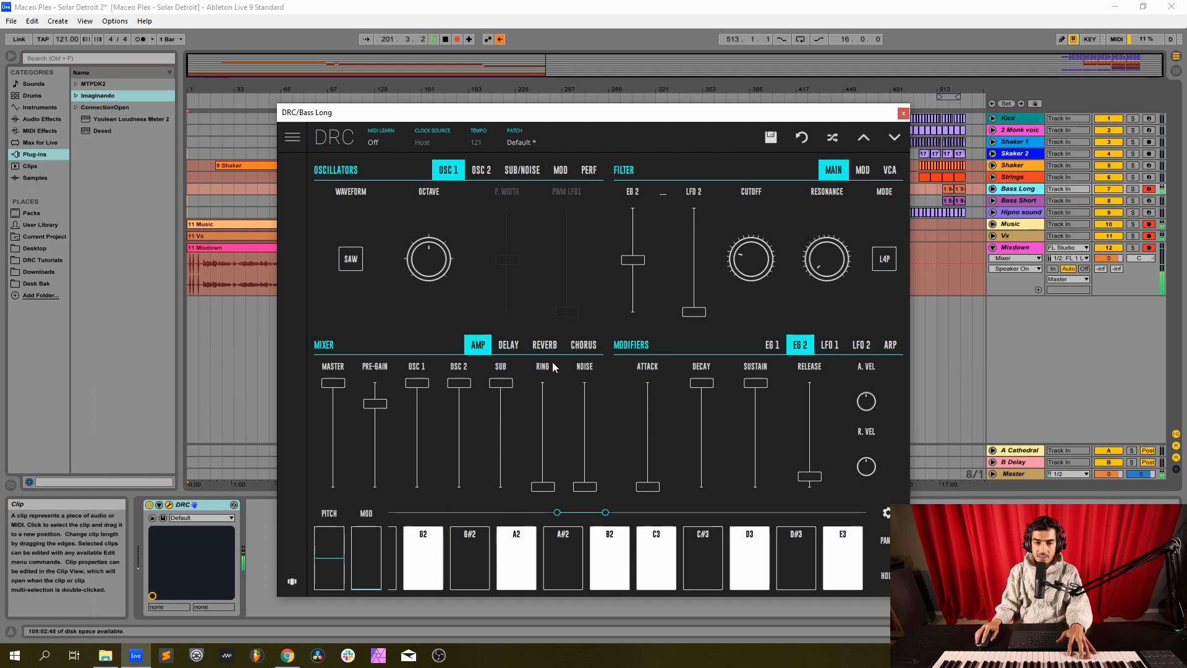
Step: Raise the Bass Long reverb amount to about 40 percent and its reverb decay to about 80 percent
click(542, 346)
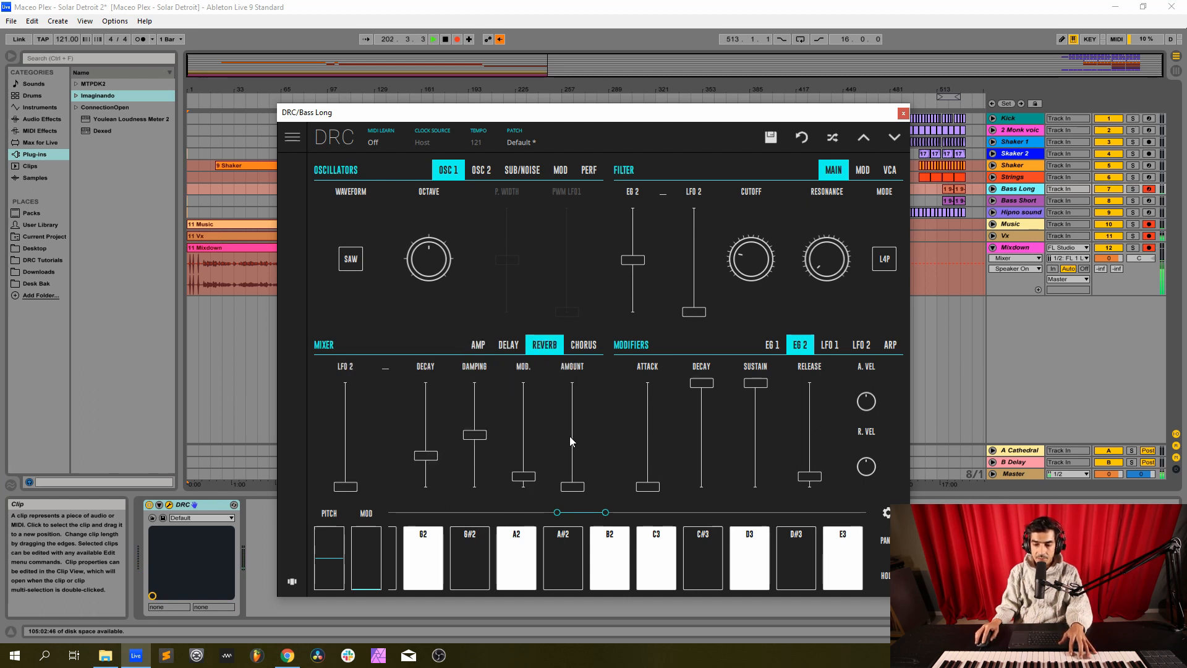
drag(572, 436, 579, 449)
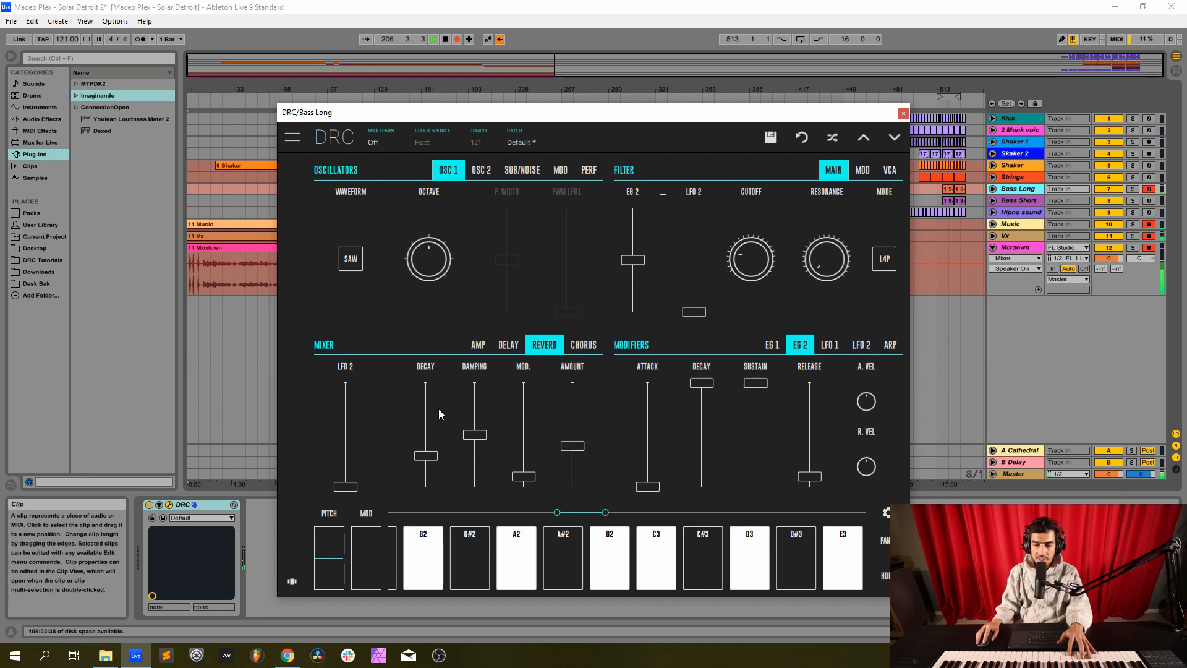
drag(425, 414, 454, 405)
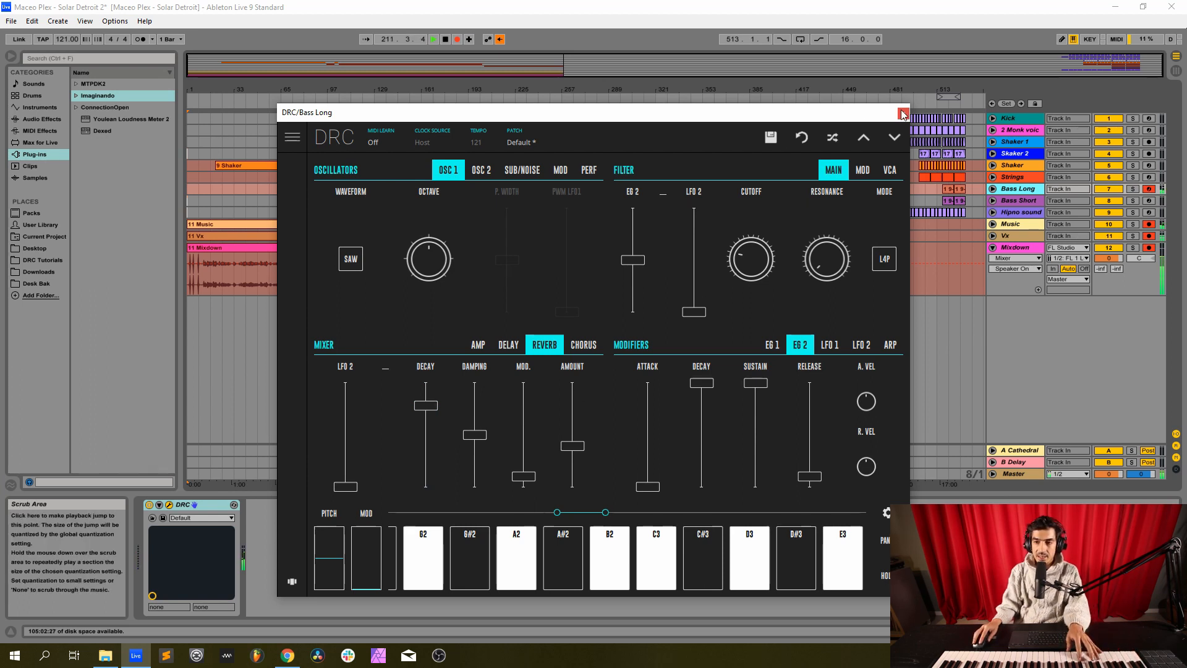
Step: Arm the Bass Short track instead of Bass Long, deactivate its K7D and EQ Eight effects, and open its DRC synth
key(ctrl+alt+p)
click(1021, 200)
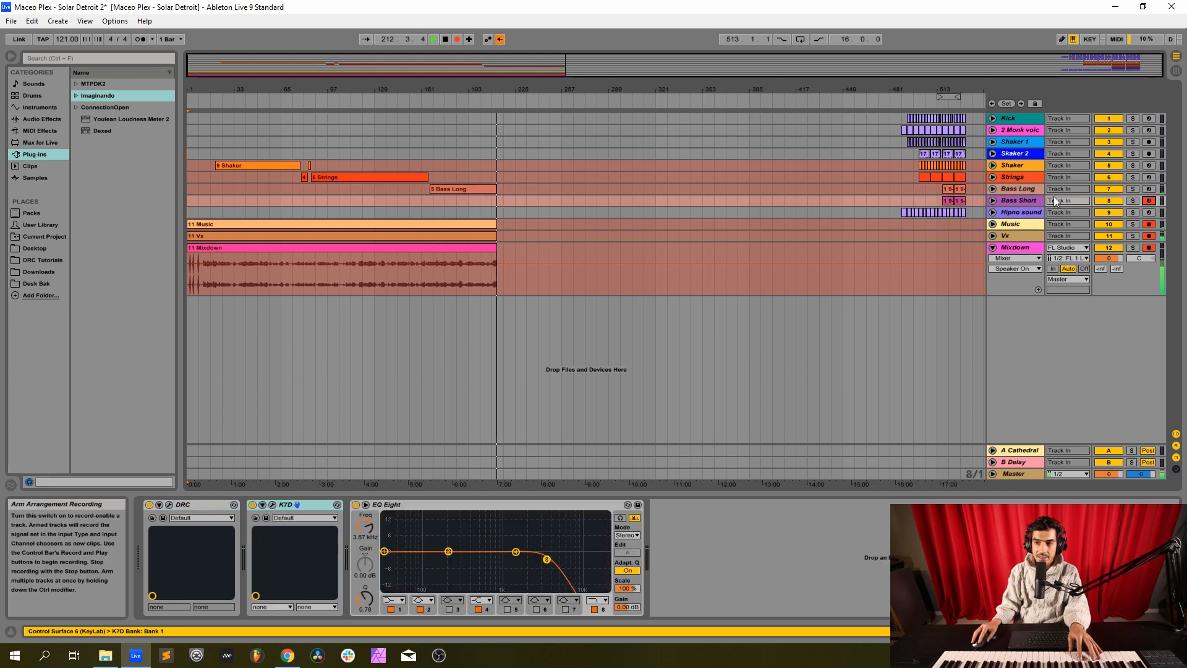
click(253, 505)
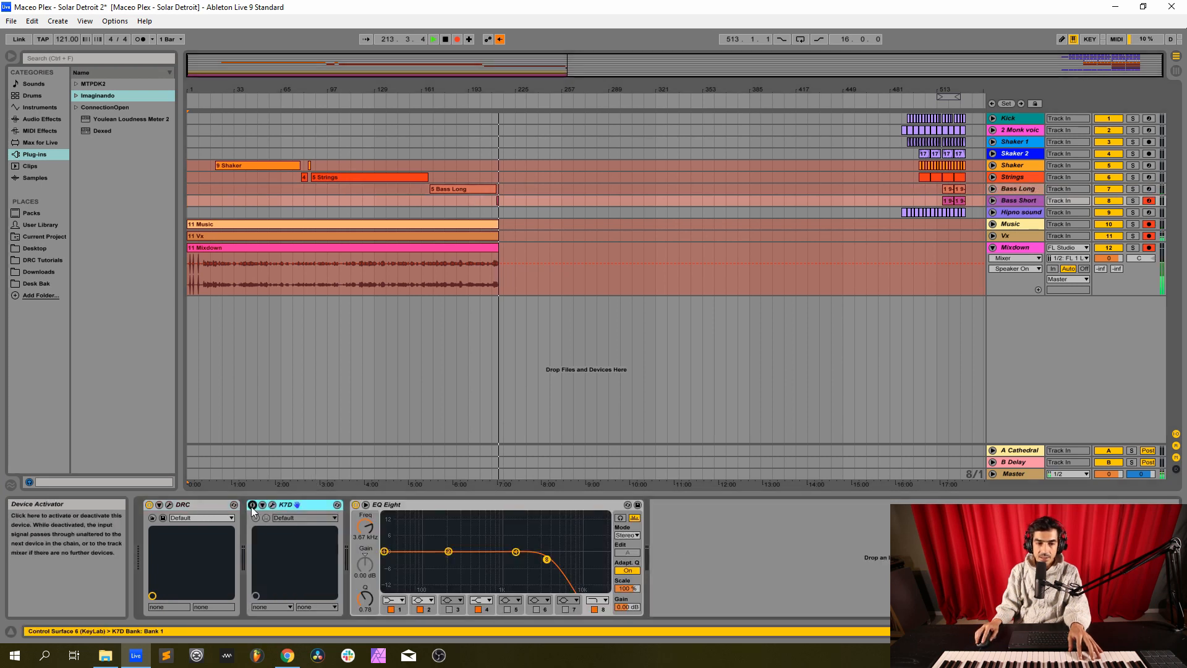
click(168, 504)
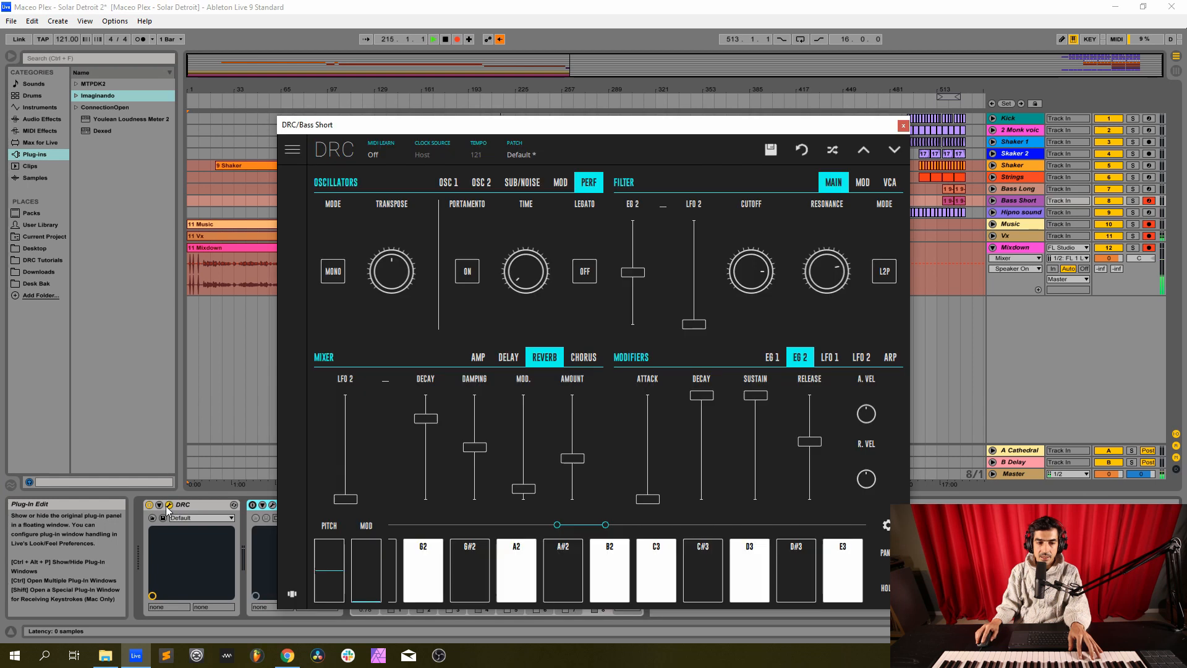
Step: Revert the Bass Short synth to the unmodified Default factory patch and return to its sound controls
click(526, 154)
click(801, 150)
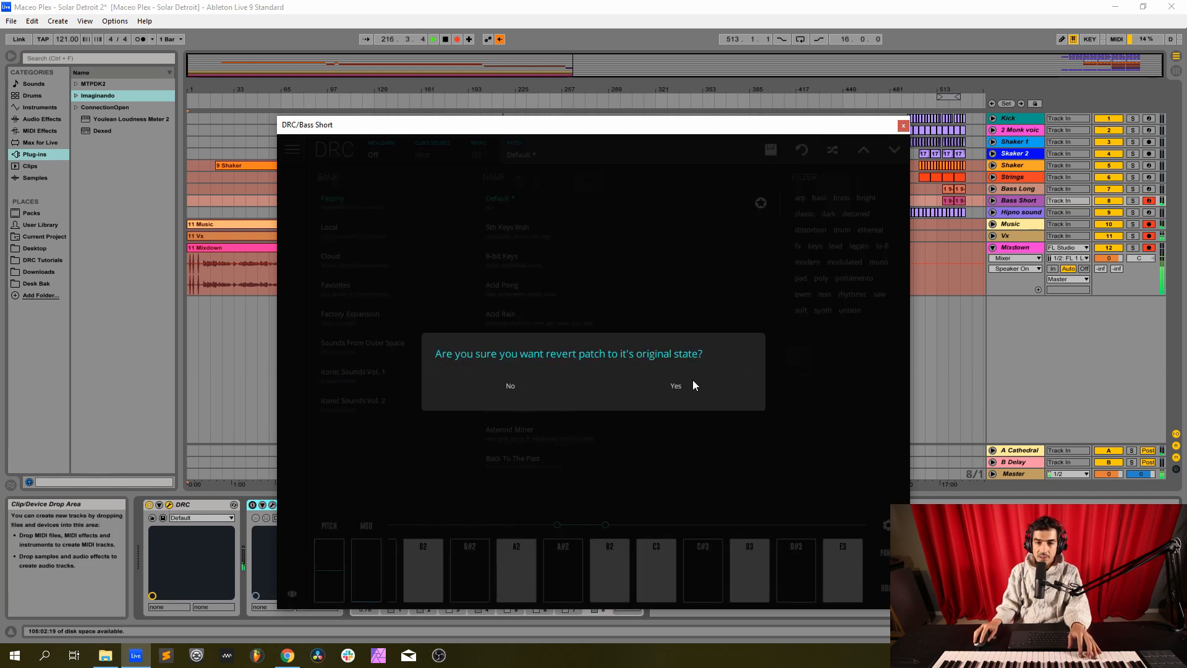
click(673, 386)
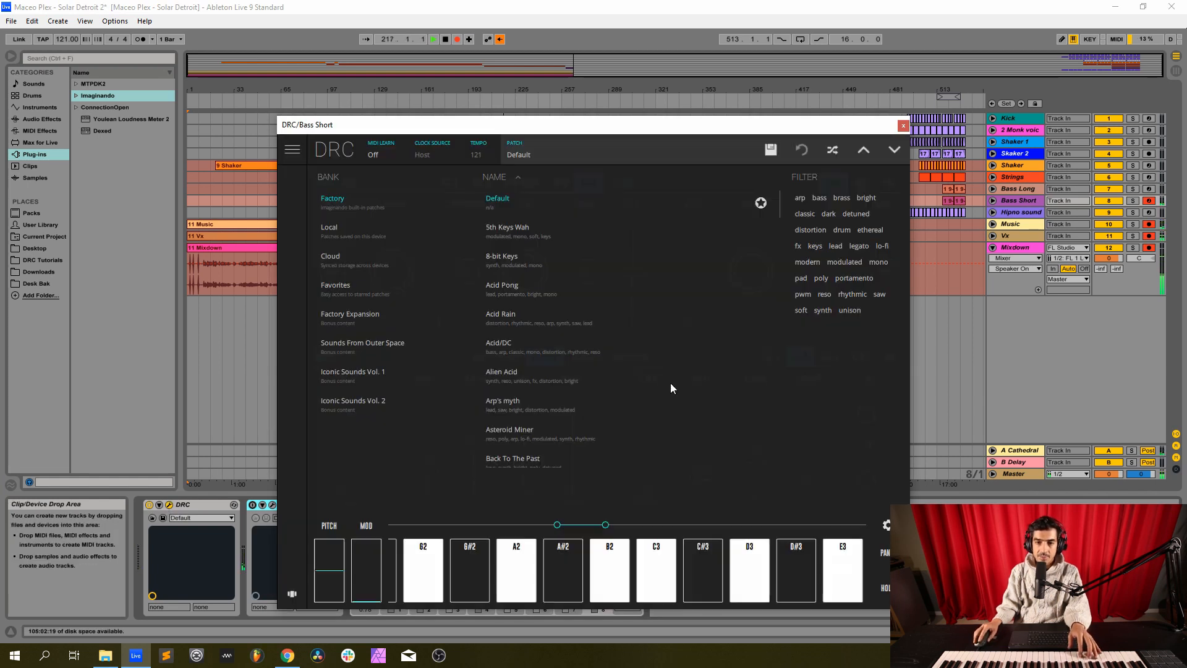
click(543, 161)
Step: Turn the Bass Short track's A send fully down in the Session mixer and reopen its DRC synth
key(Tab)
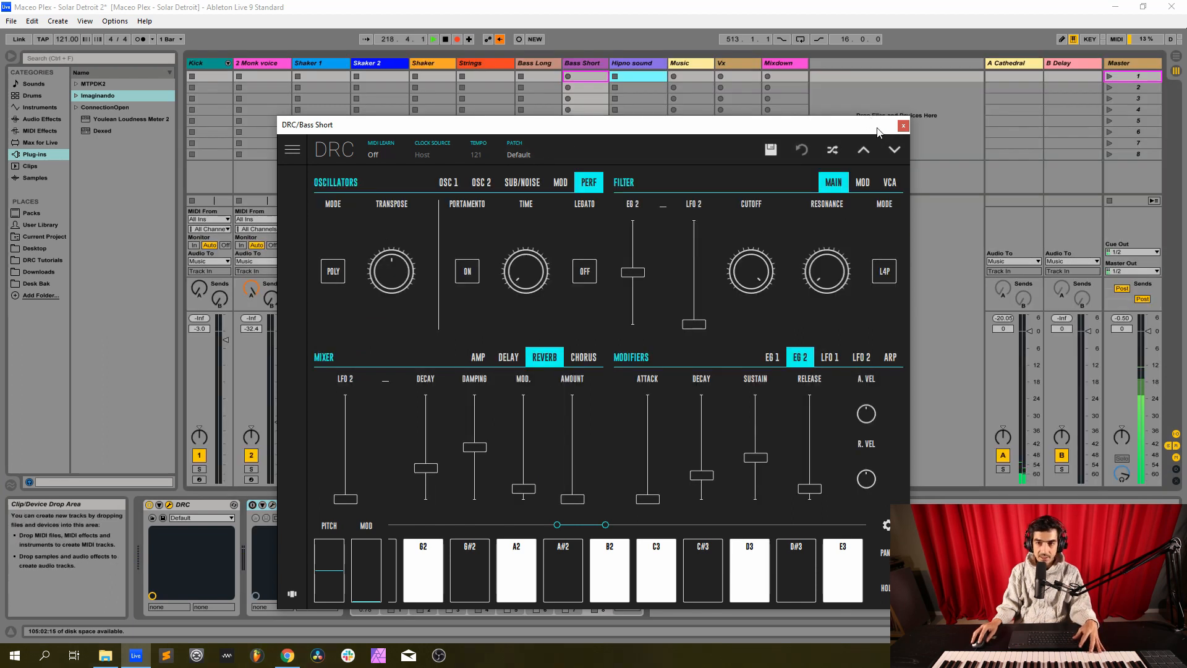
click(903, 126)
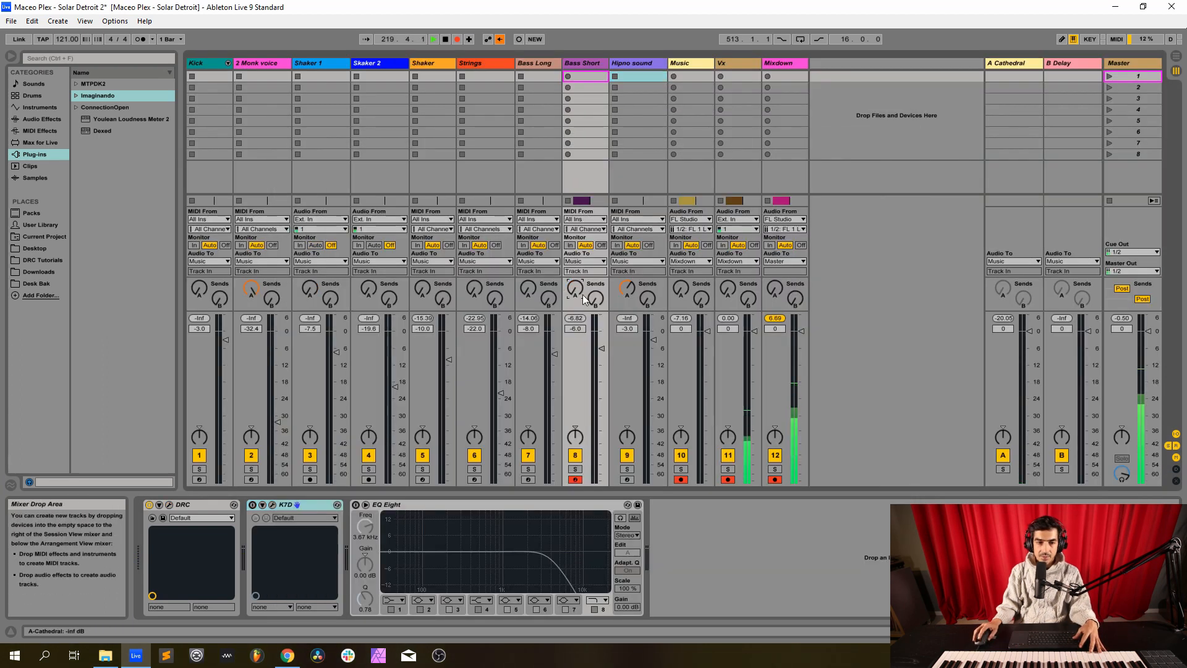
click(168, 504)
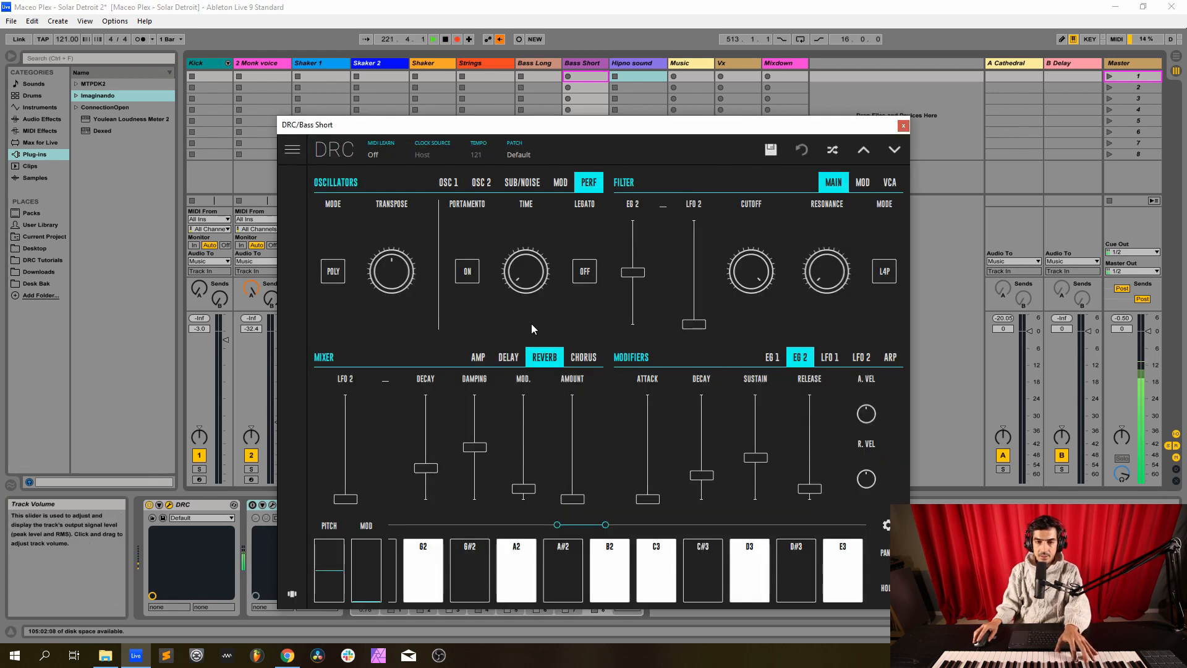
Step: Raise the OSC 2 and sub mixer levels to maximum on the Bass Short synth
click(482, 359)
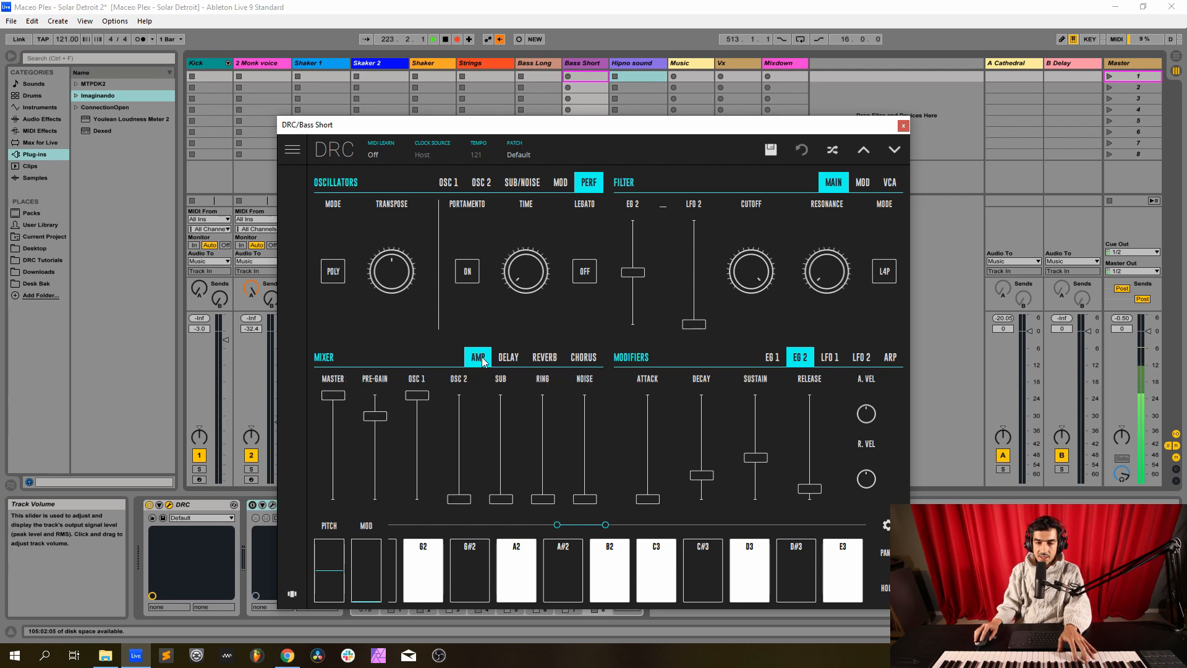
click(459, 396)
click(501, 395)
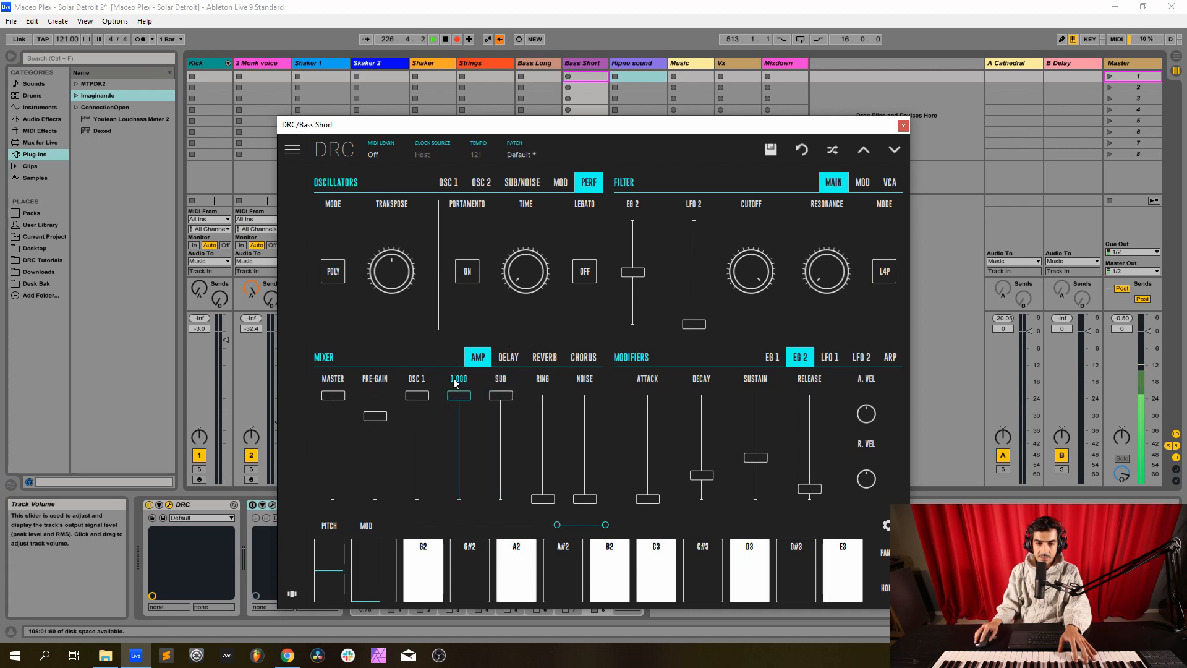
Step: Give OSC 2 of the Bass Short synth a SQR waveform, an octave below 0 and a slight upward fine detune
click(450, 182)
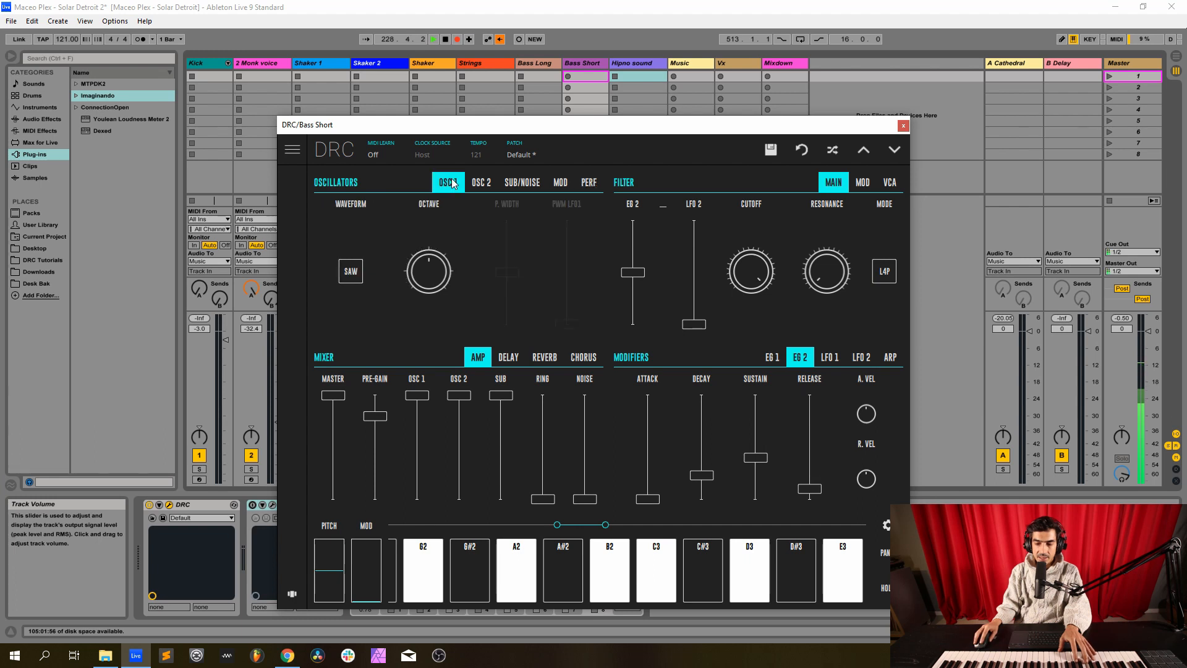
click(481, 182)
click(334, 272)
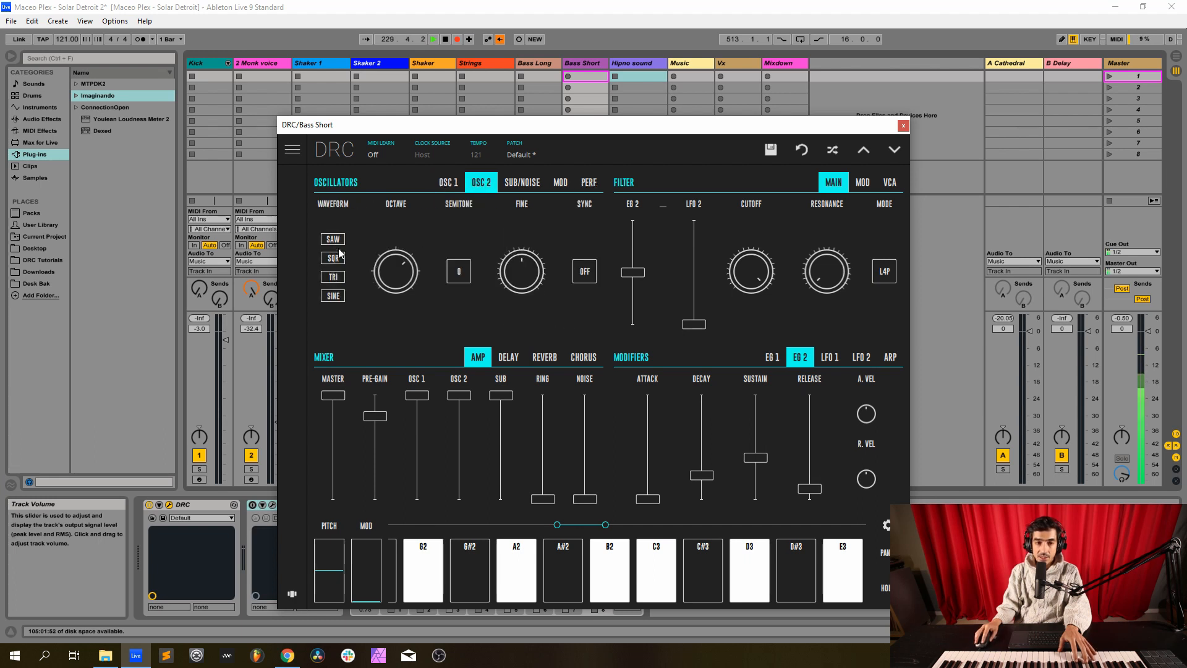
drag(397, 266, 400, 308)
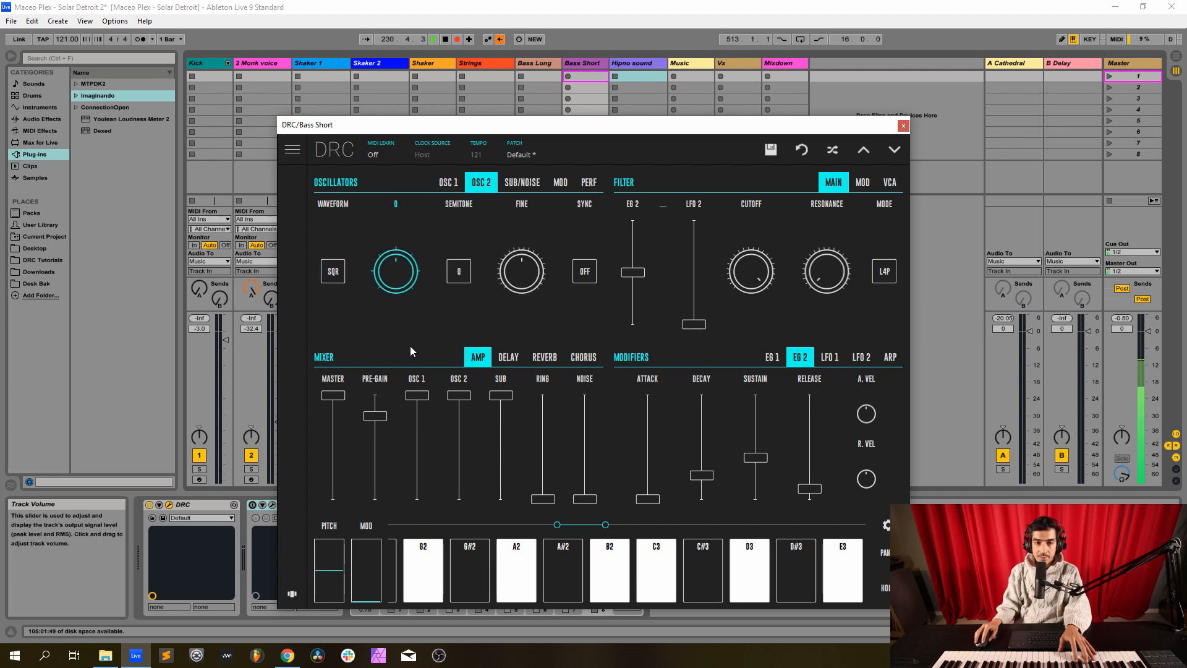
drag(410, 351, 410, 358)
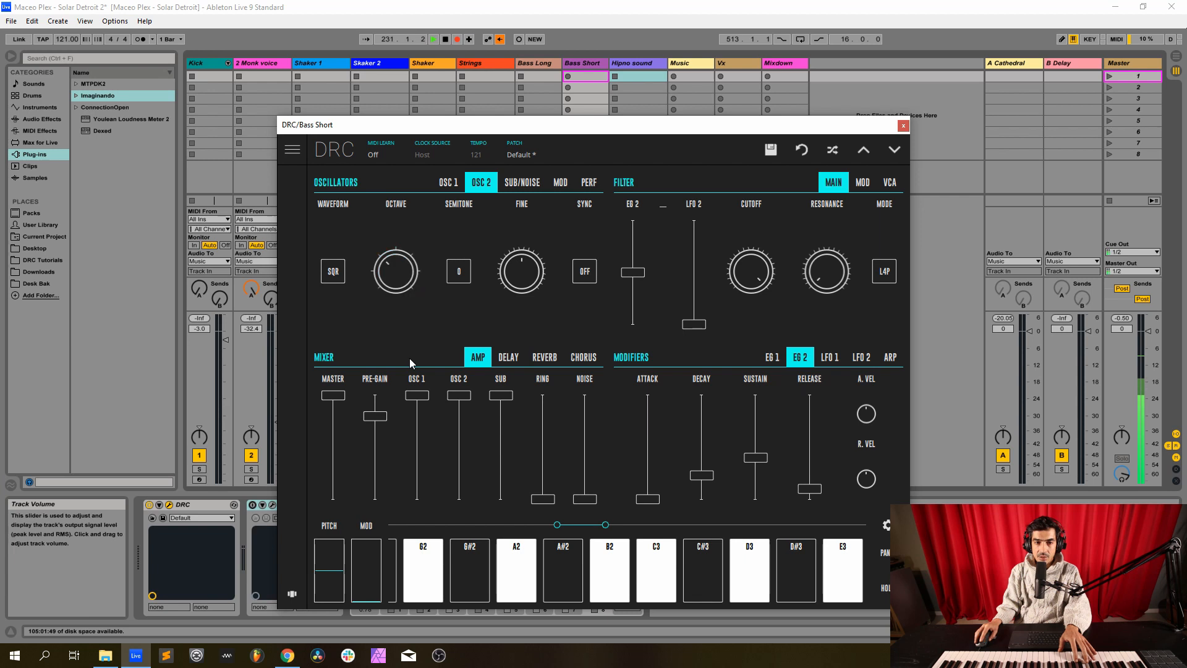
click(521, 284)
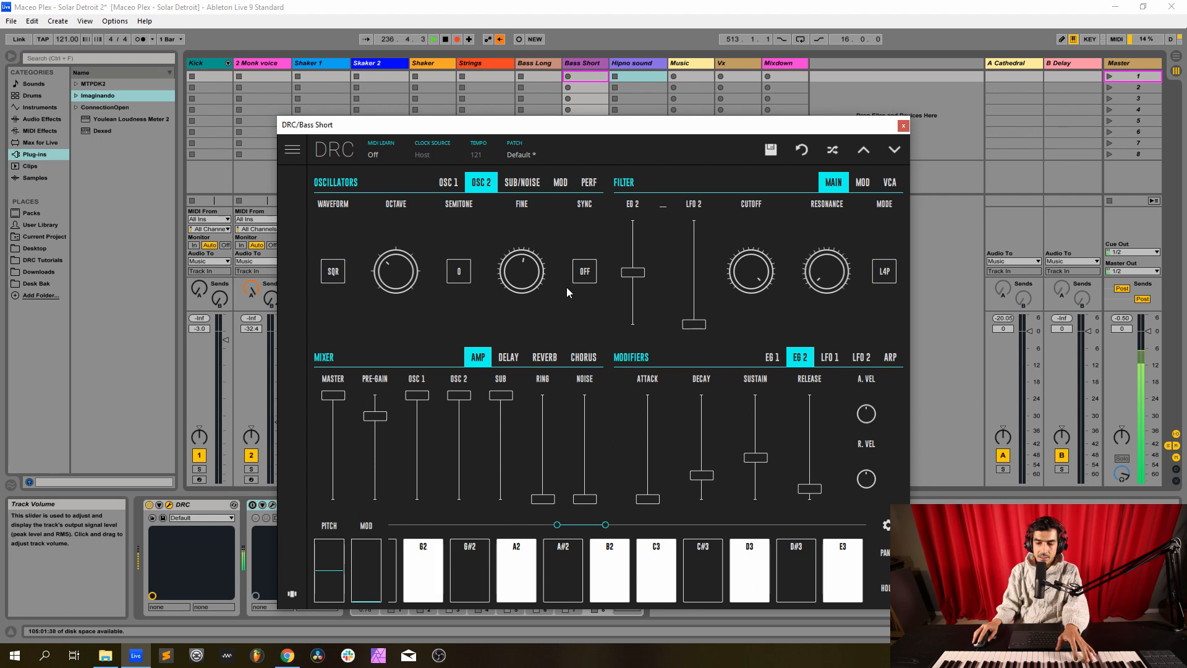
Step: Set the Bass Short synth's voice mode to MONO and return to the OSC 1 settings
click(589, 183)
click(333, 272)
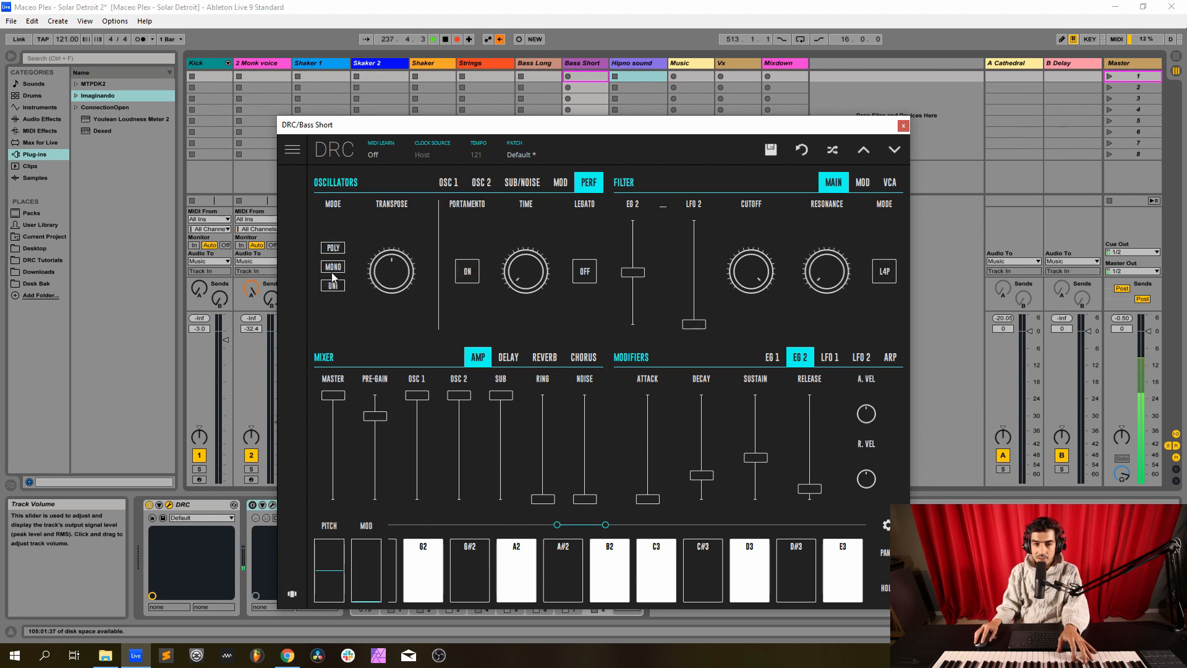
click(454, 184)
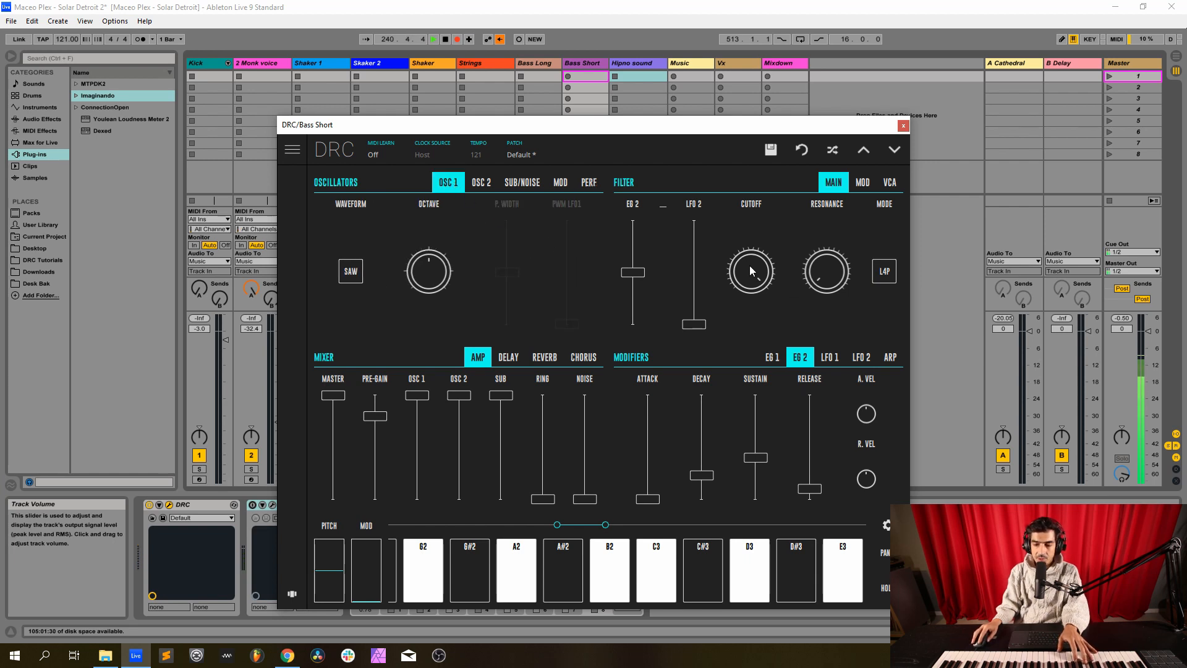
Step: Set the Bass Short filter cutoff to about 0.84 and its filter mode to L2P
drag(750, 265, 789, 352)
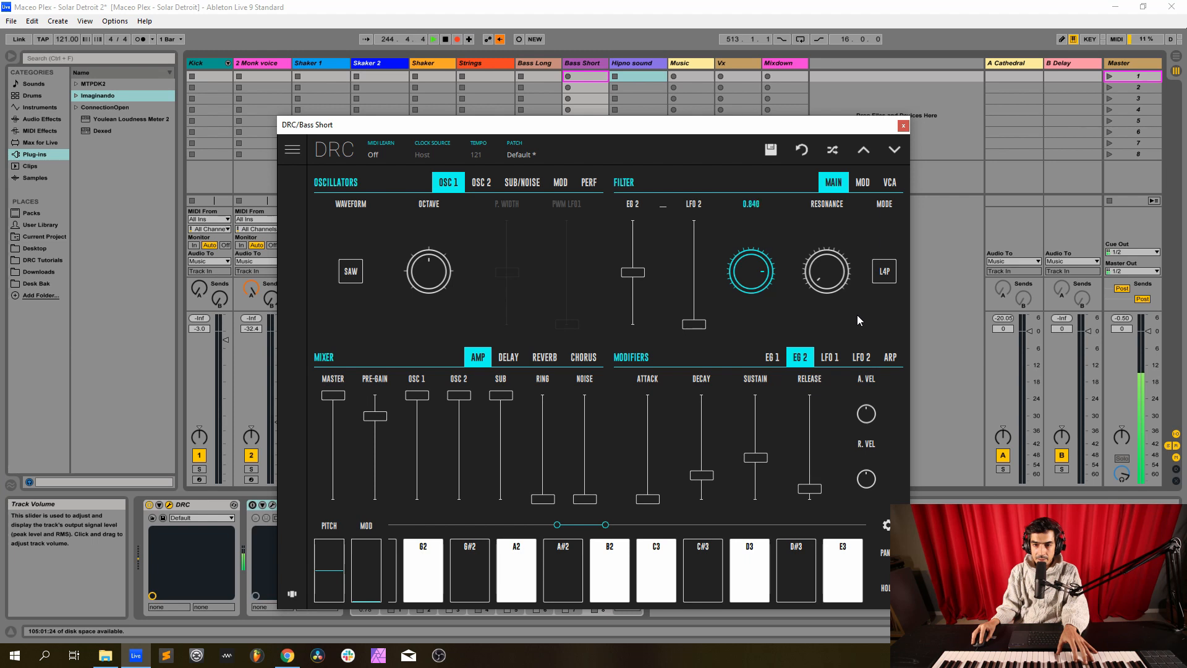
drag(857, 314, 856, 314)
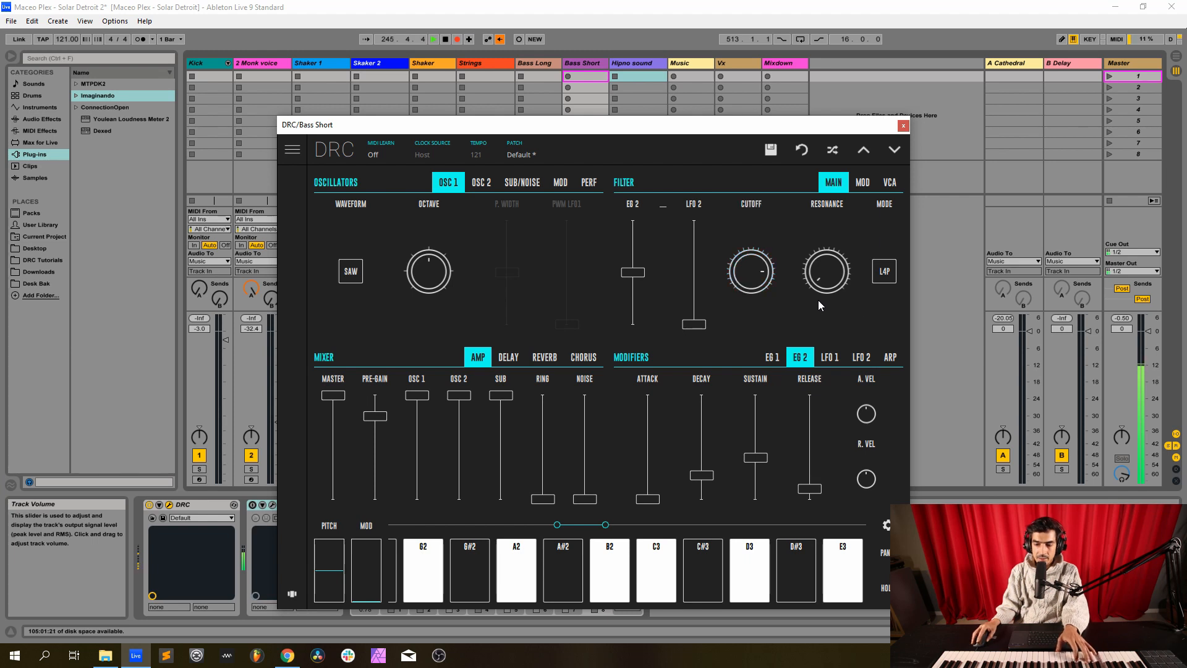
click(884, 275)
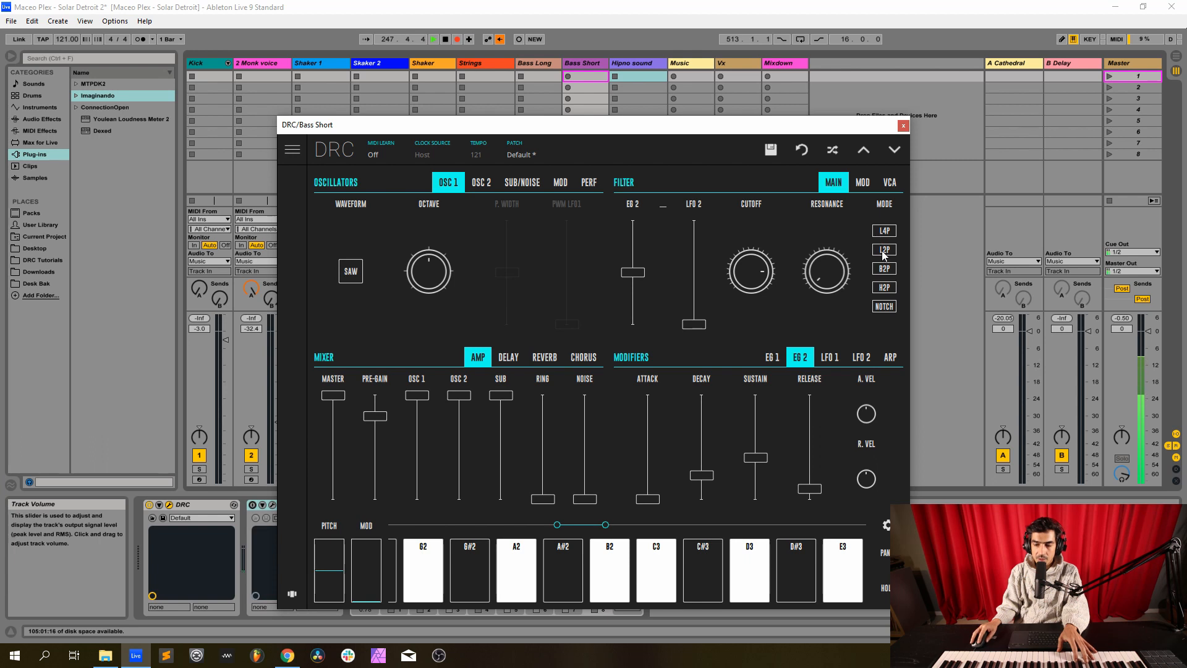
click(884, 250)
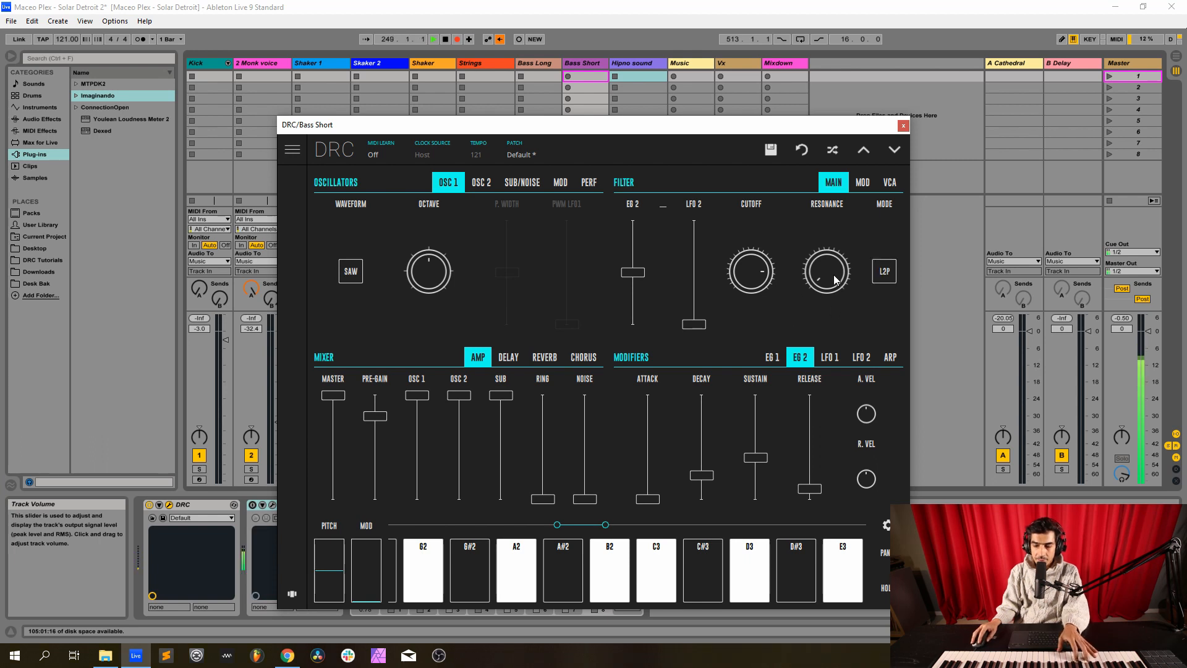
Step: Set the Bass Short filter resonance to about 0.71, and raise EG 2 decay and sustain to maximum and release to about midway
drag(835, 280, 822, 91)
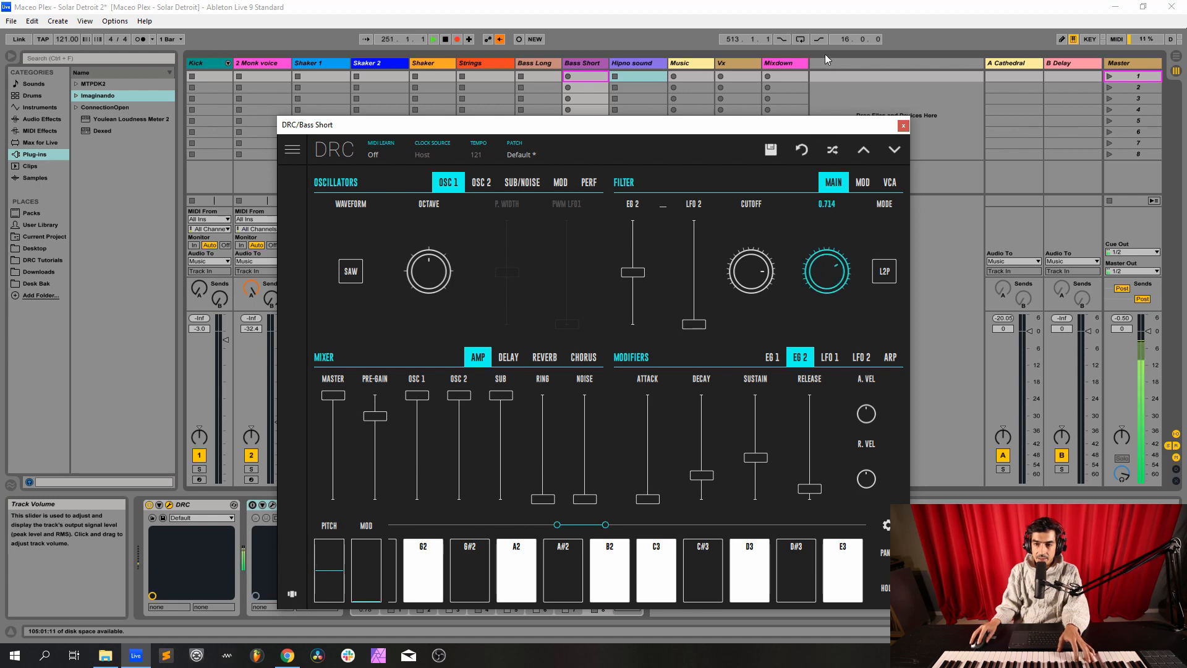
drag(826, 42, 826, 42)
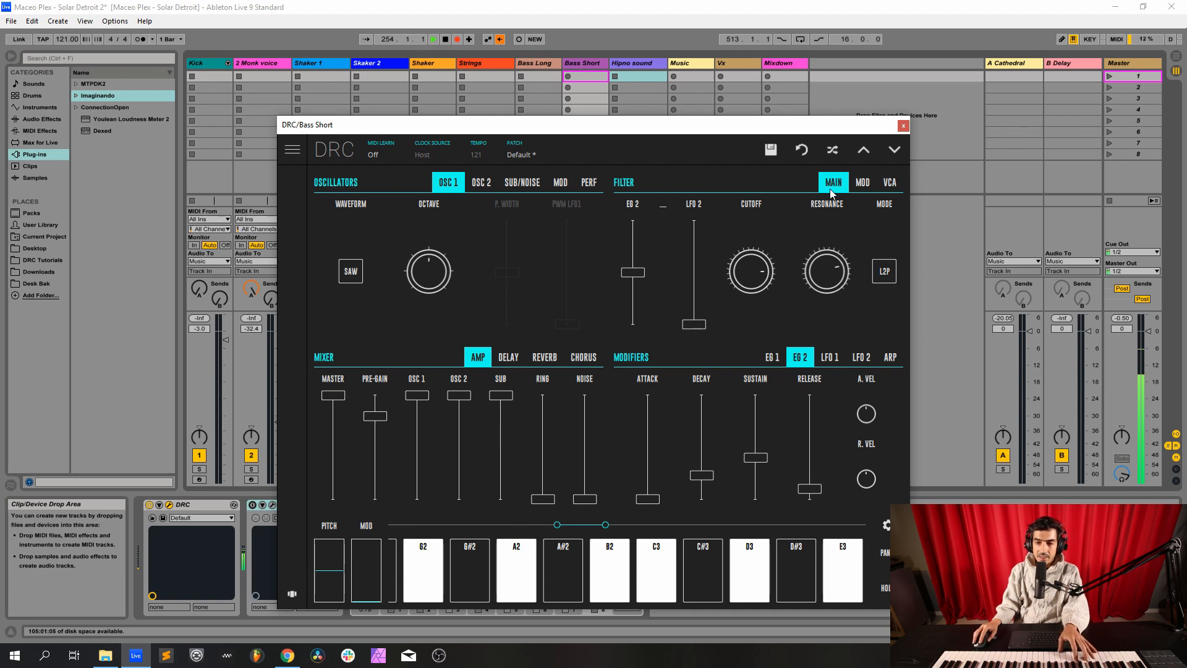
click(770, 358)
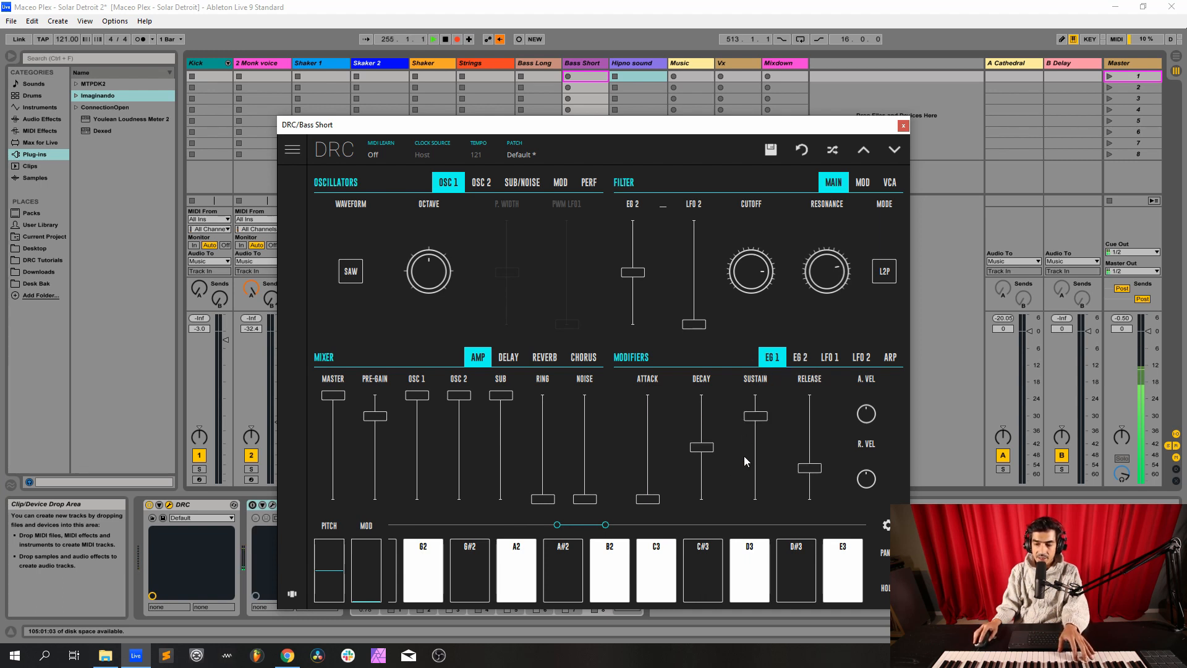
click(799, 357)
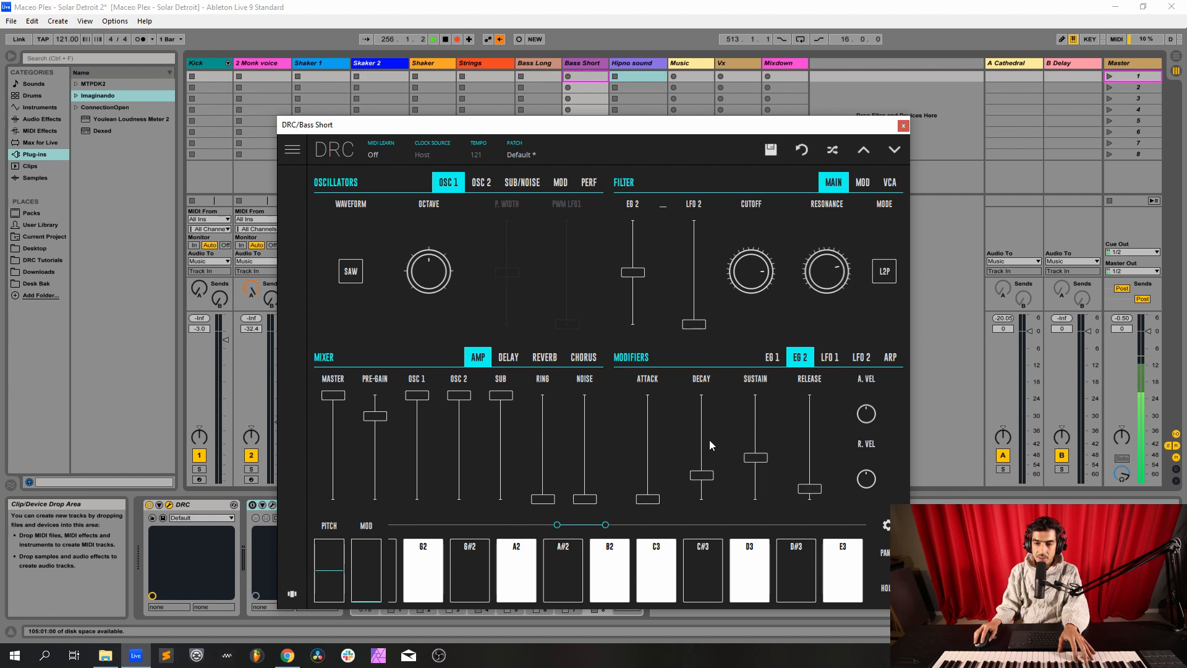
drag(702, 475, 703, 371)
drag(755, 458, 756, 371)
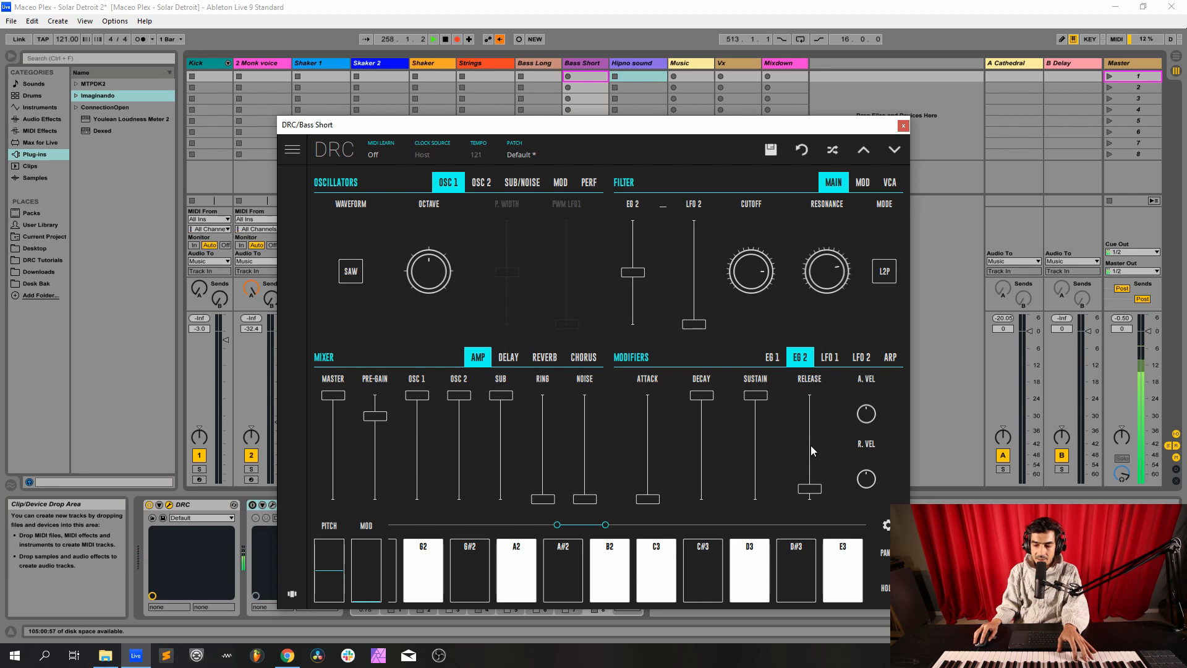
drag(811, 456, 836, 443)
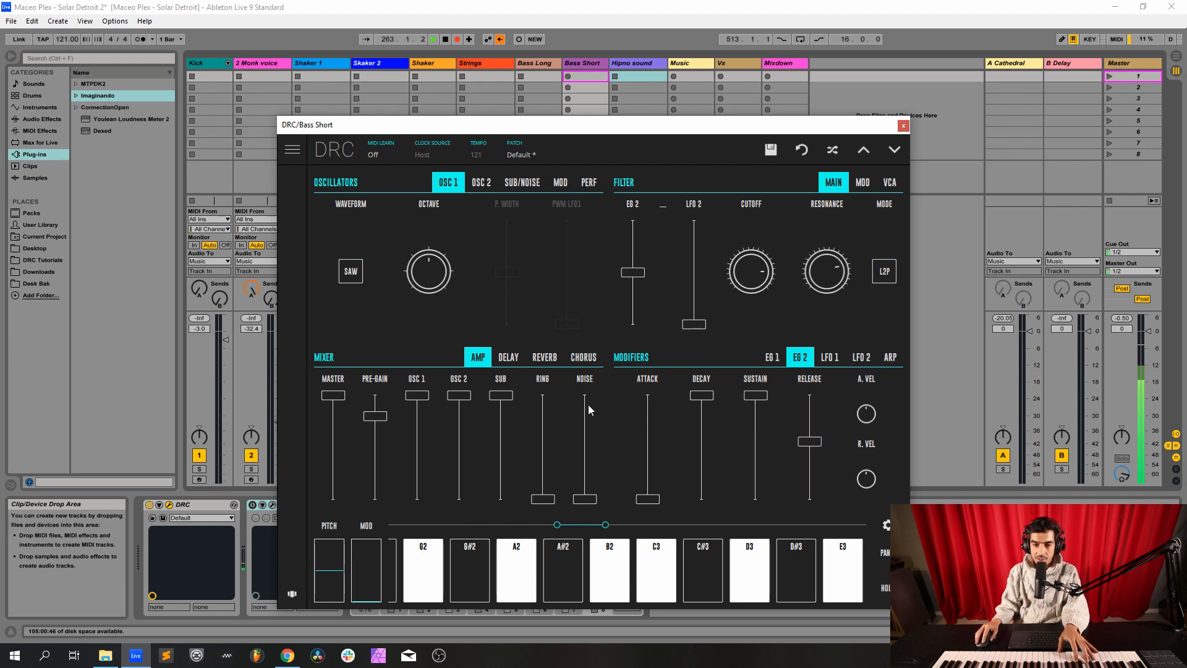
Step: Add reverb to the Bass Short synth, with amount at about a quarter and damping and decay at about three quarters
click(547, 359)
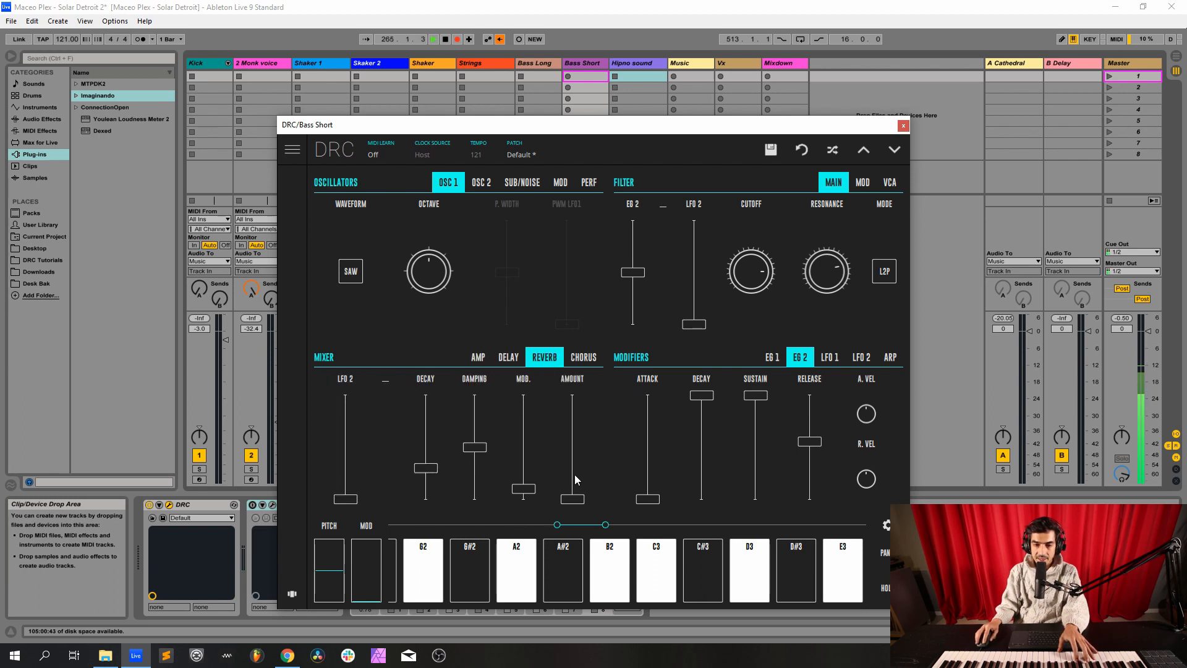
drag(578, 480, 592, 471)
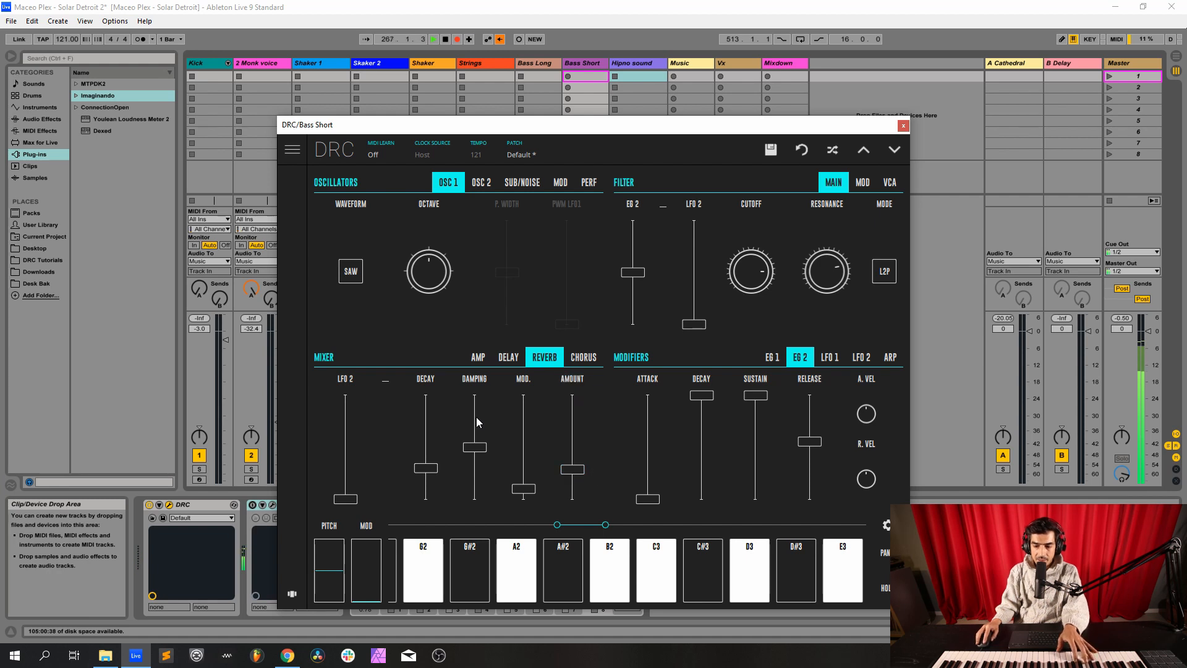
drag(474, 411, 440, 421)
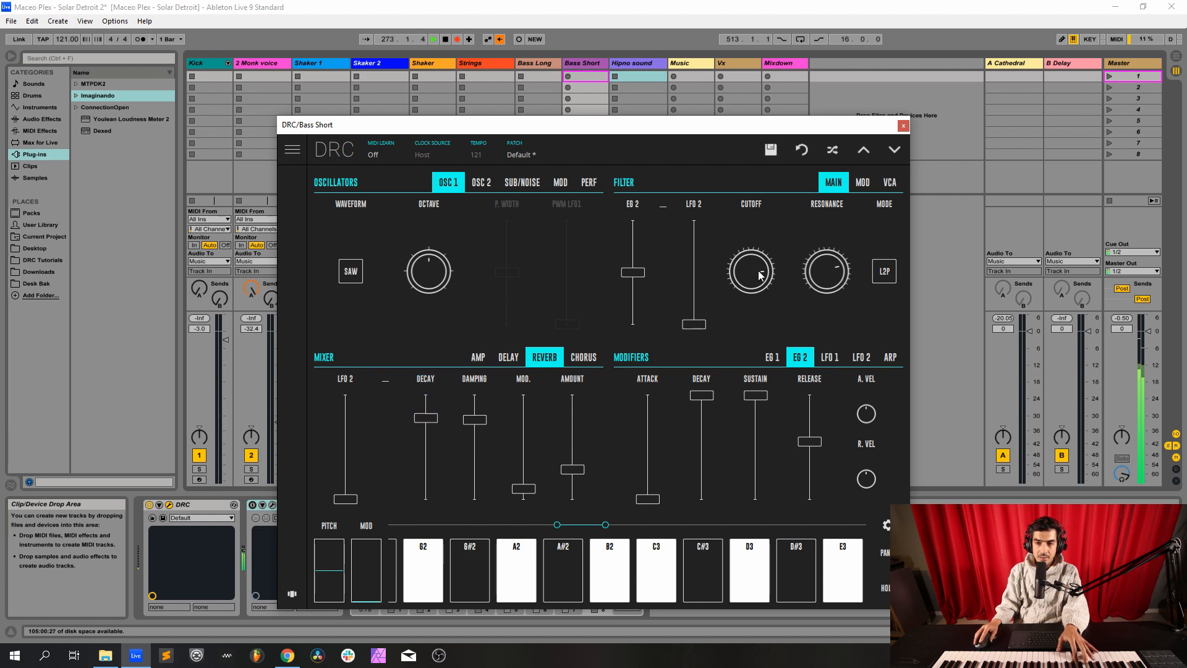
Step: Close the Bass Short synth and raise the track's send to the A Cathedral return
click(904, 127)
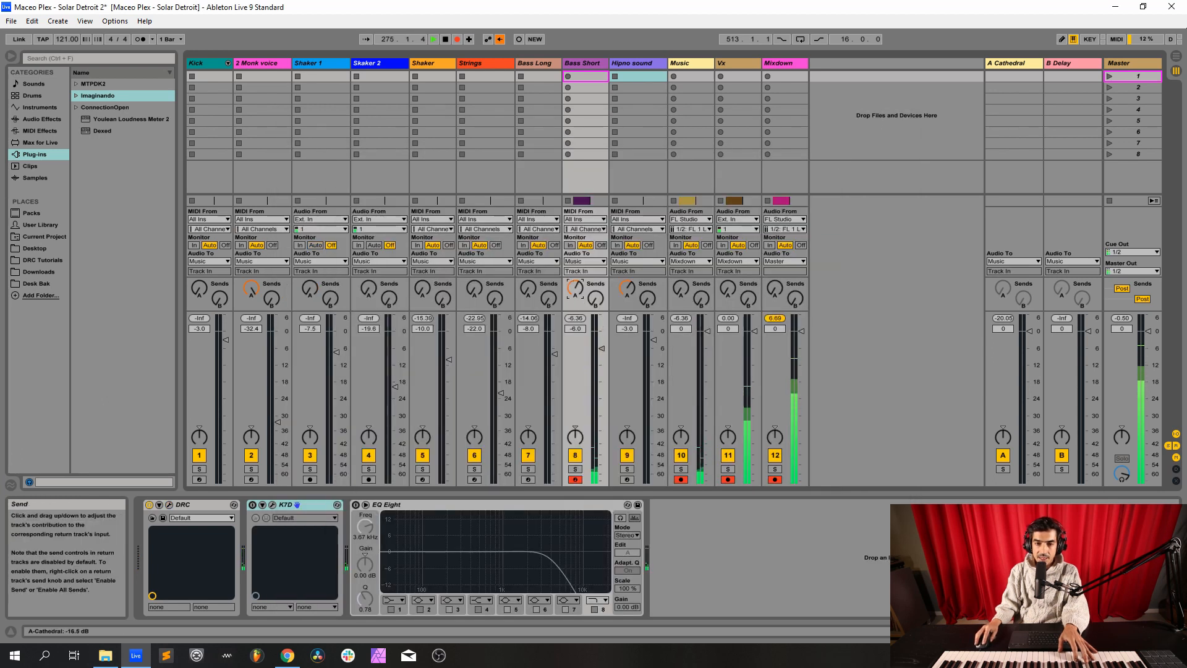
drag(575, 296, 576, 288)
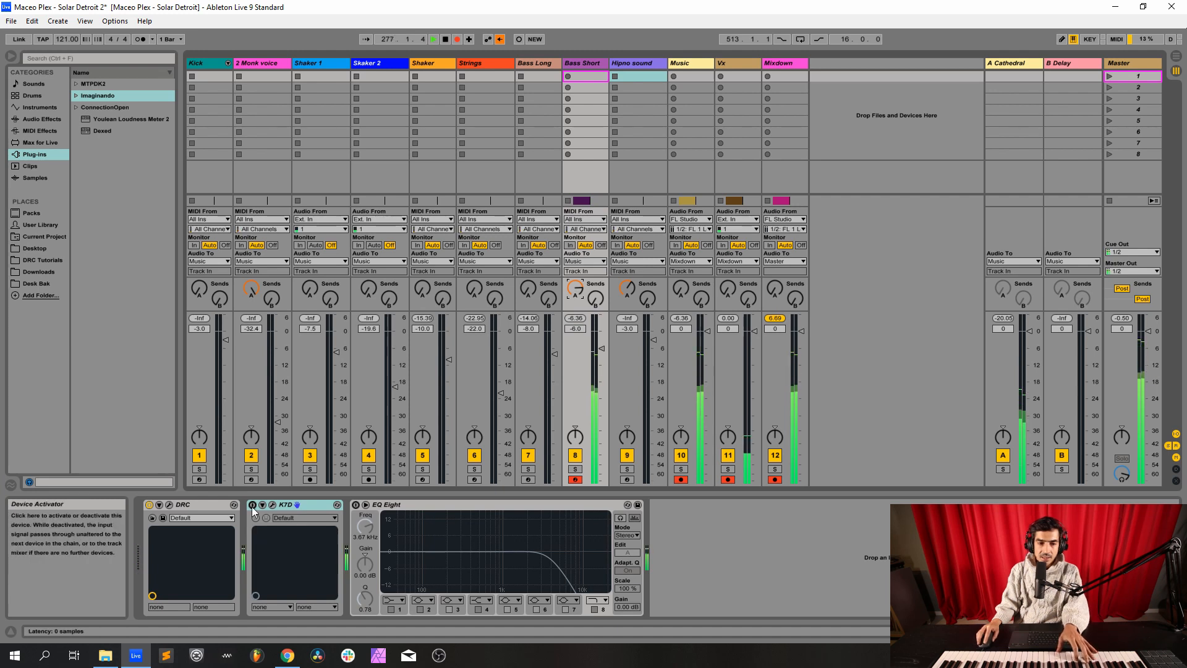
Step: Activate K7D on the Bass Short track with a slightly higher stereo width, and turn on the track's EQ Eight
click(273, 505)
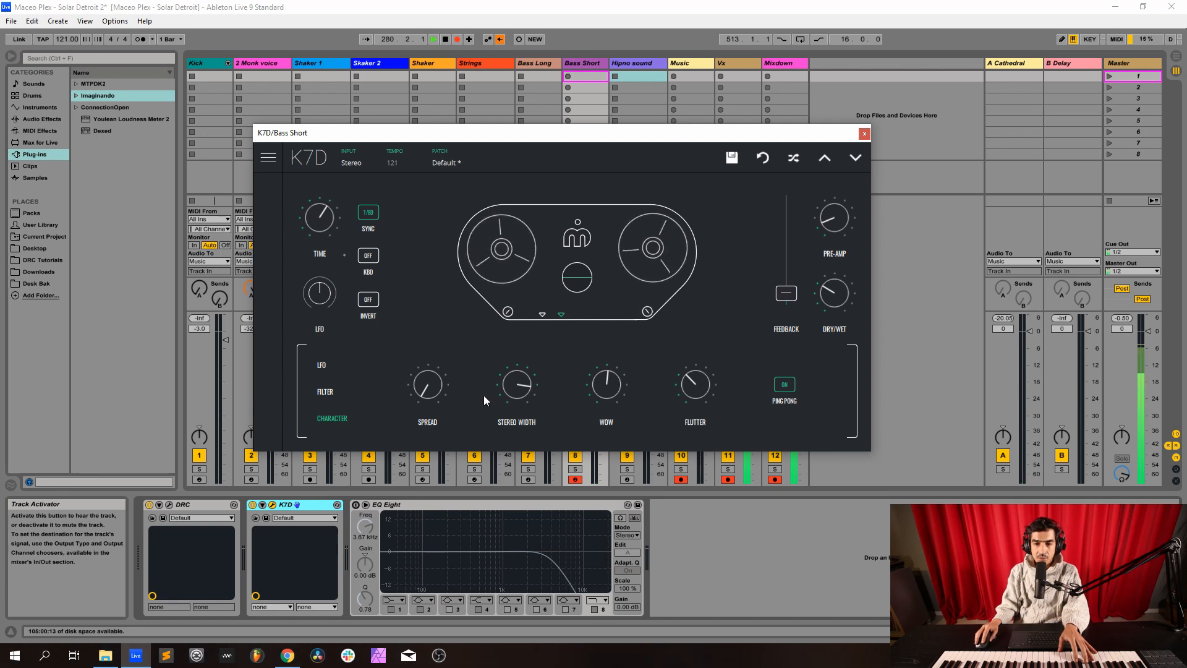
drag(522, 390, 518, 392)
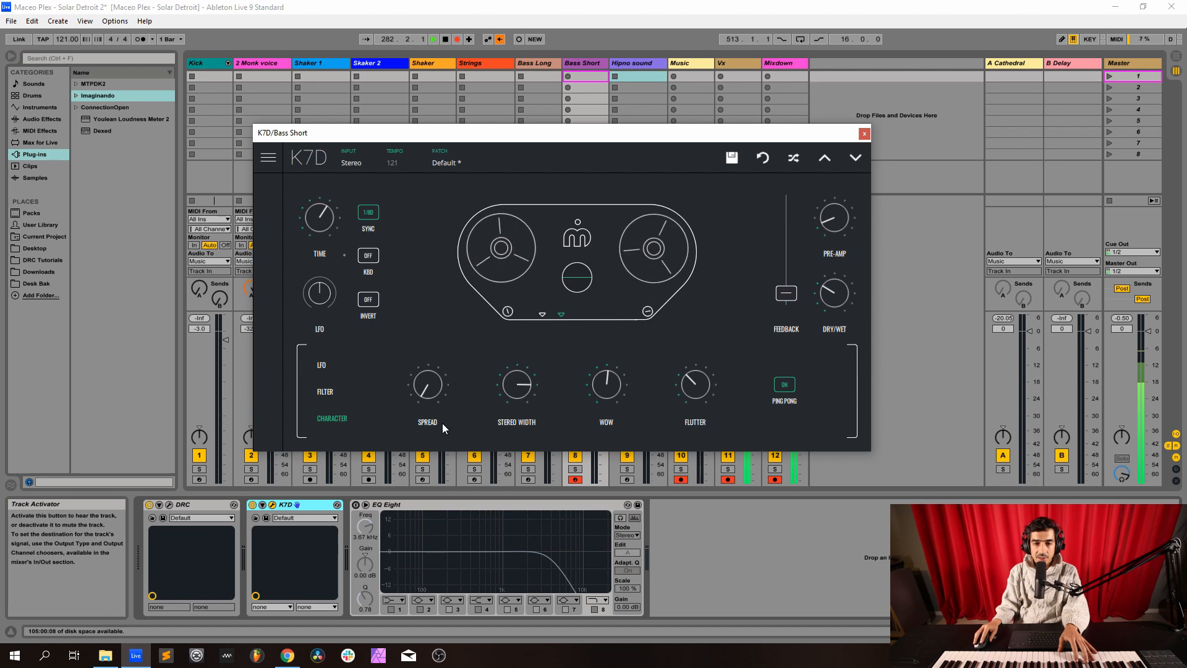
click(326, 391)
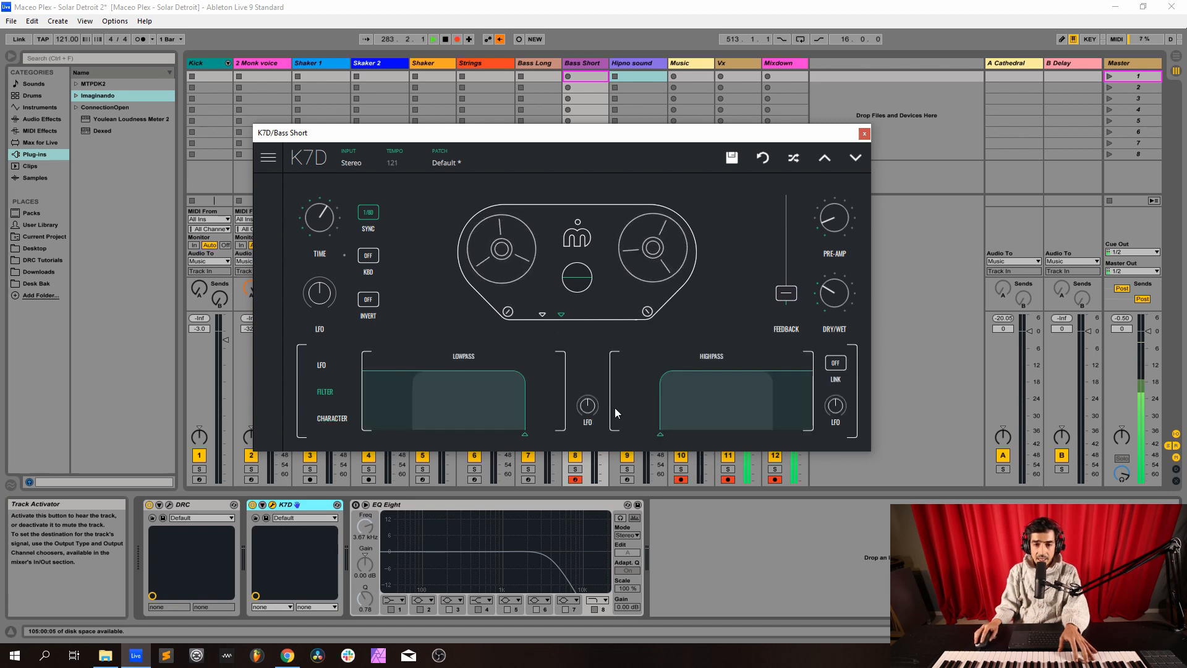
mouse_move(660, 434)
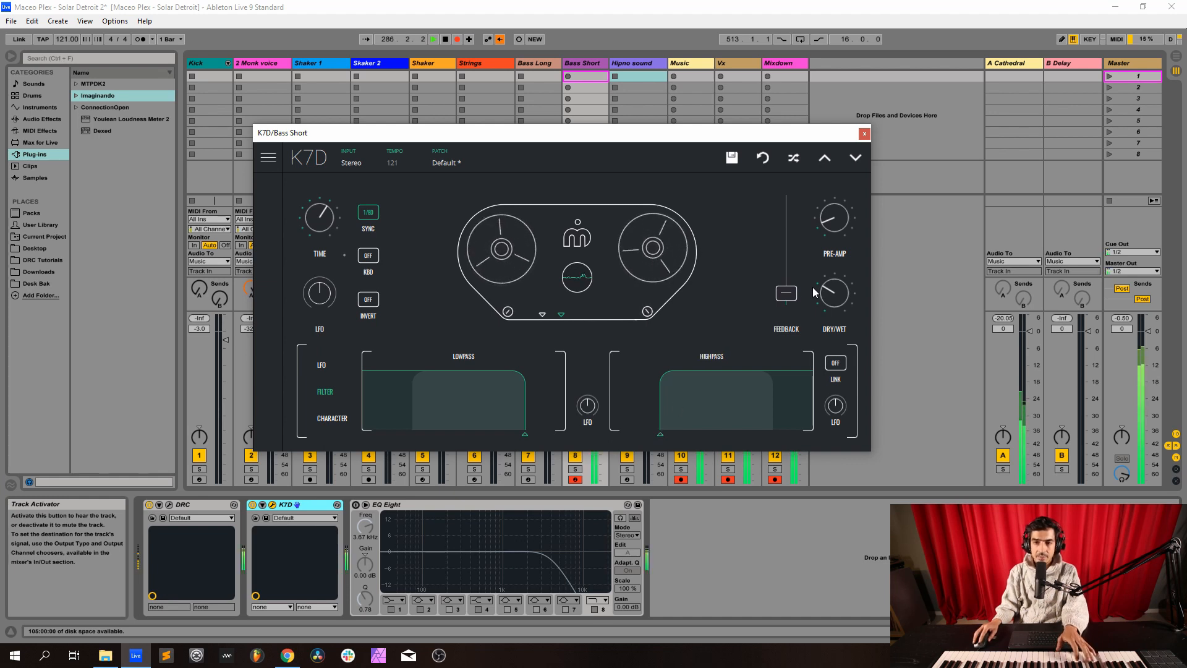
click(864, 134)
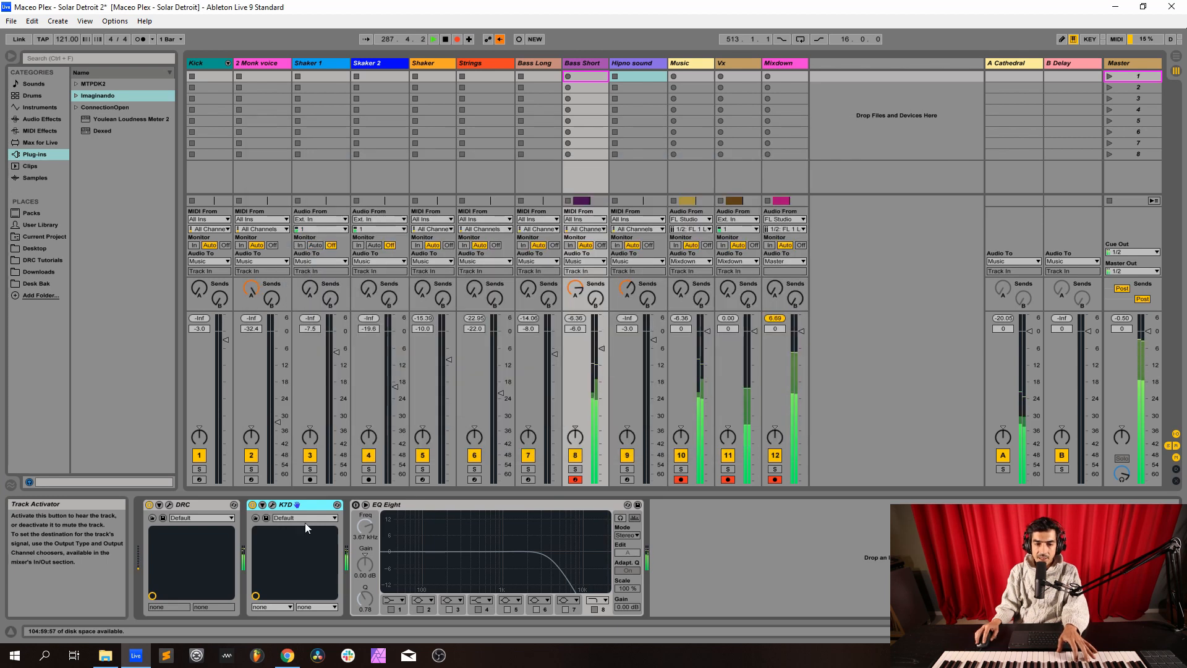
click(356, 504)
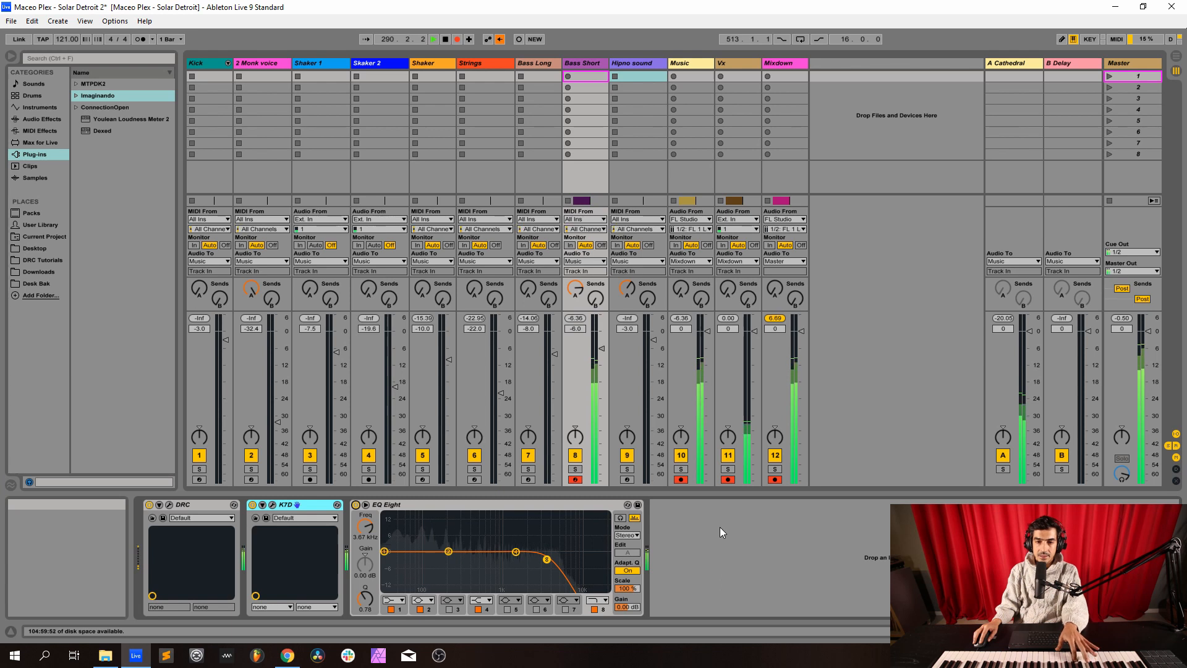
Step: Arm the Hipno sound track and switch off its K7D and EQ Eight effects
click(628, 67)
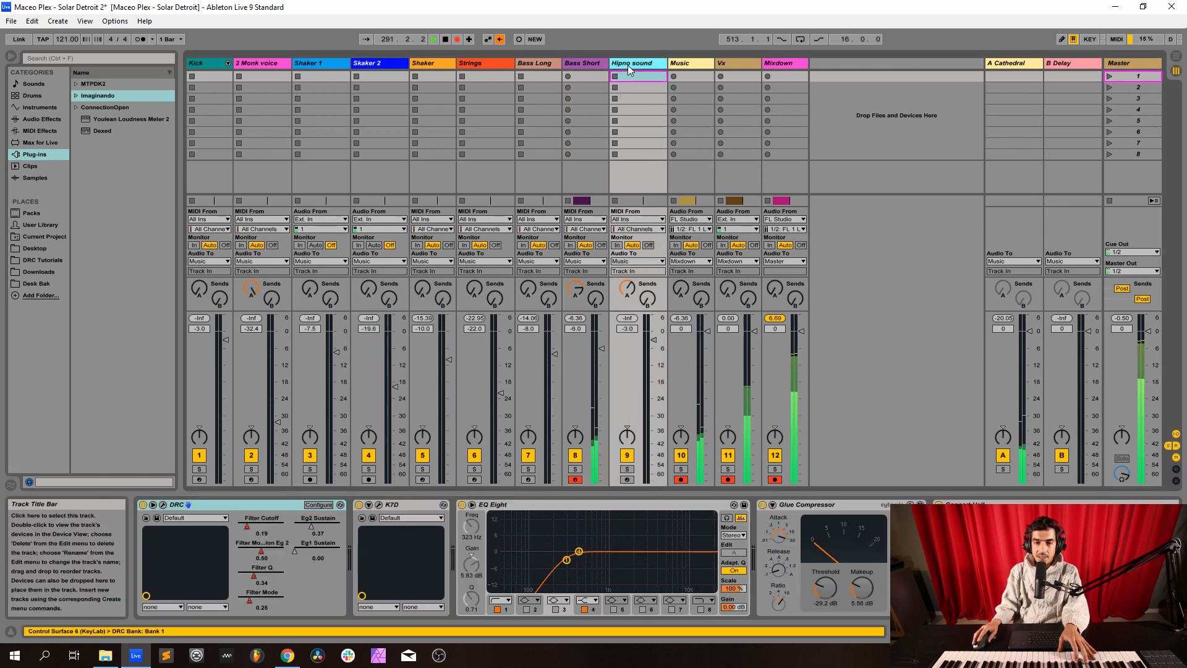
click(628, 479)
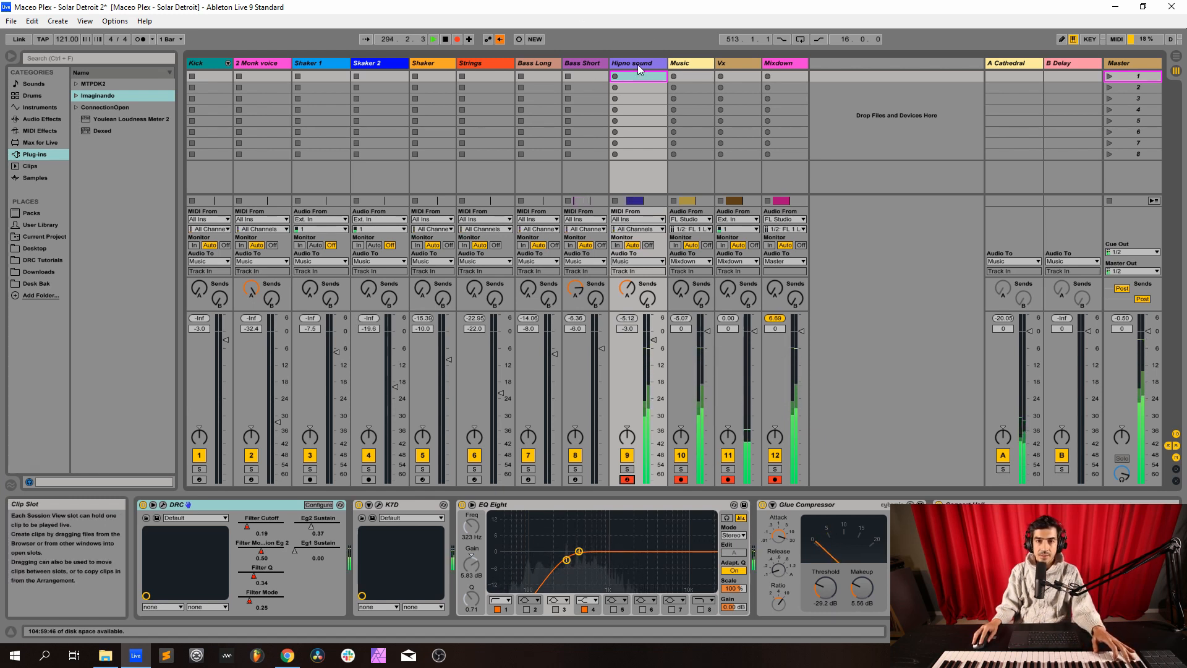
click(365, 508)
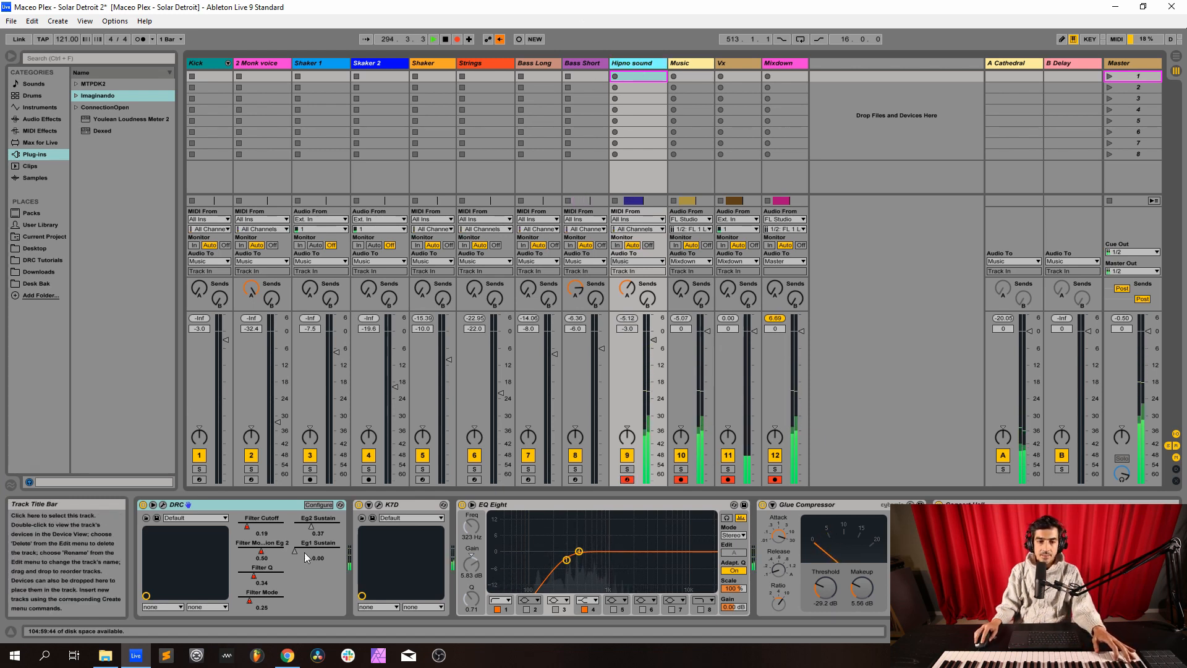
click(358, 504)
click(462, 505)
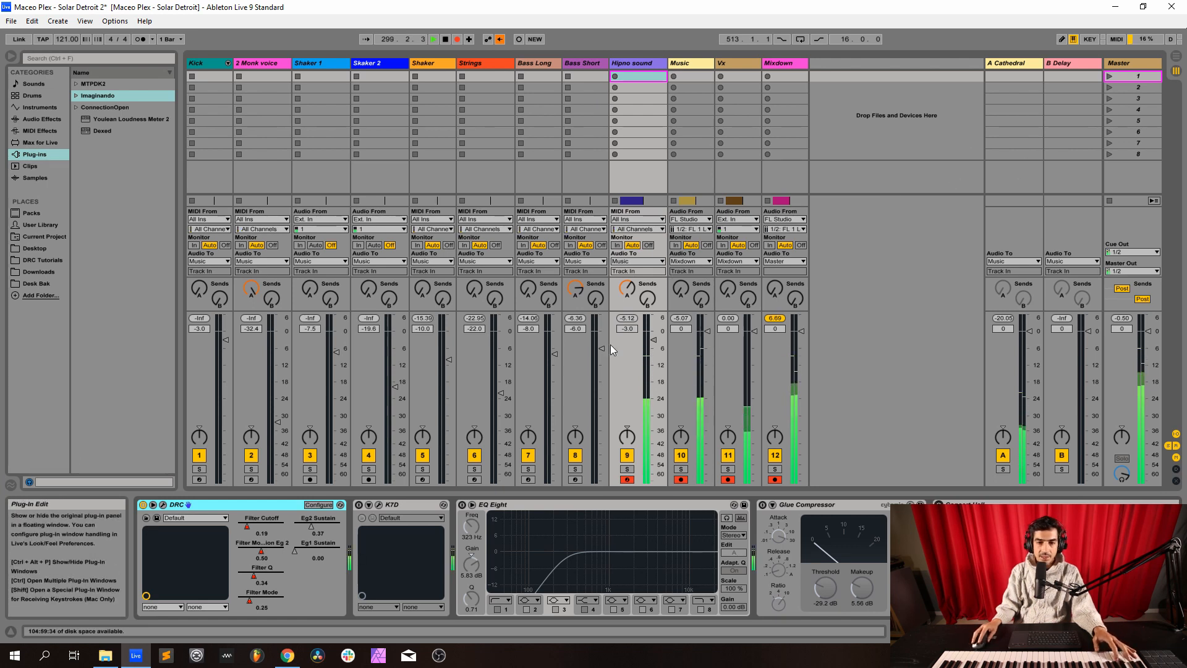
Step: Open the Hipno sound DRC synth and revert its patch to the original Default state
click(162, 505)
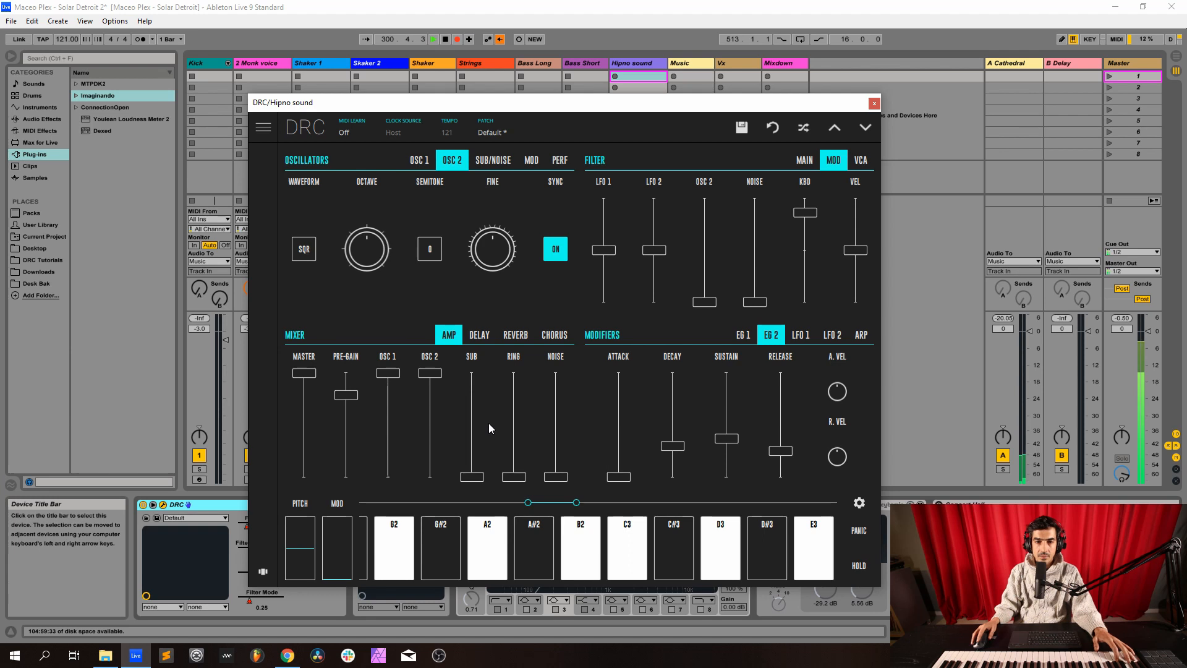
click(519, 123)
click(773, 128)
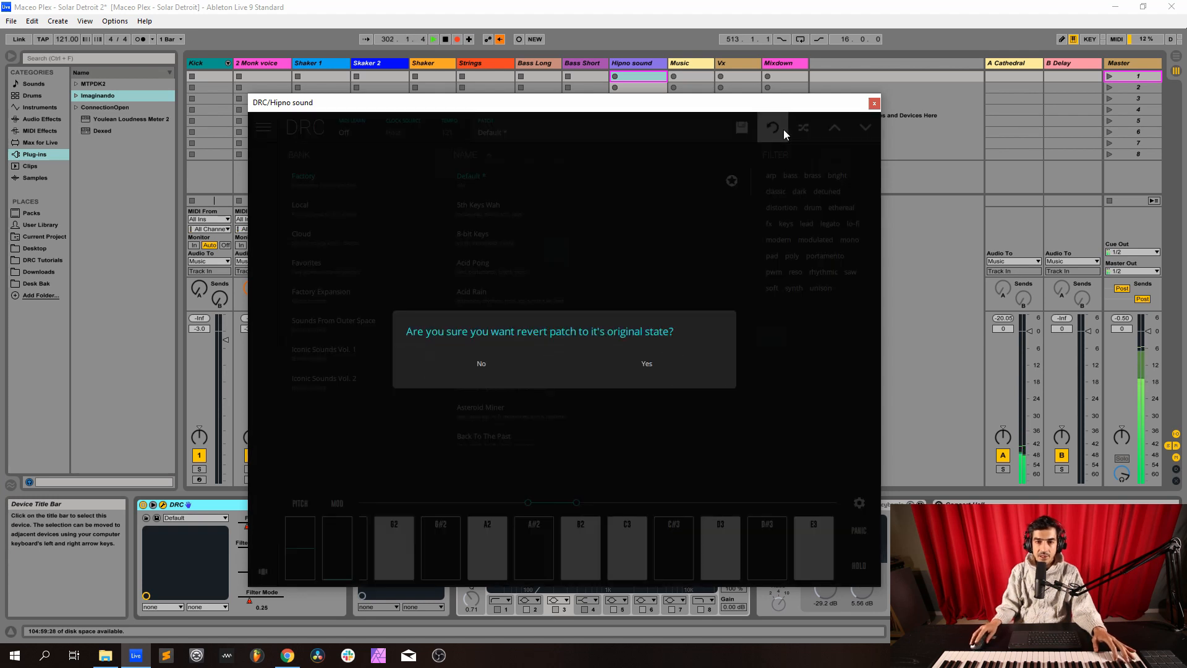
click(648, 371)
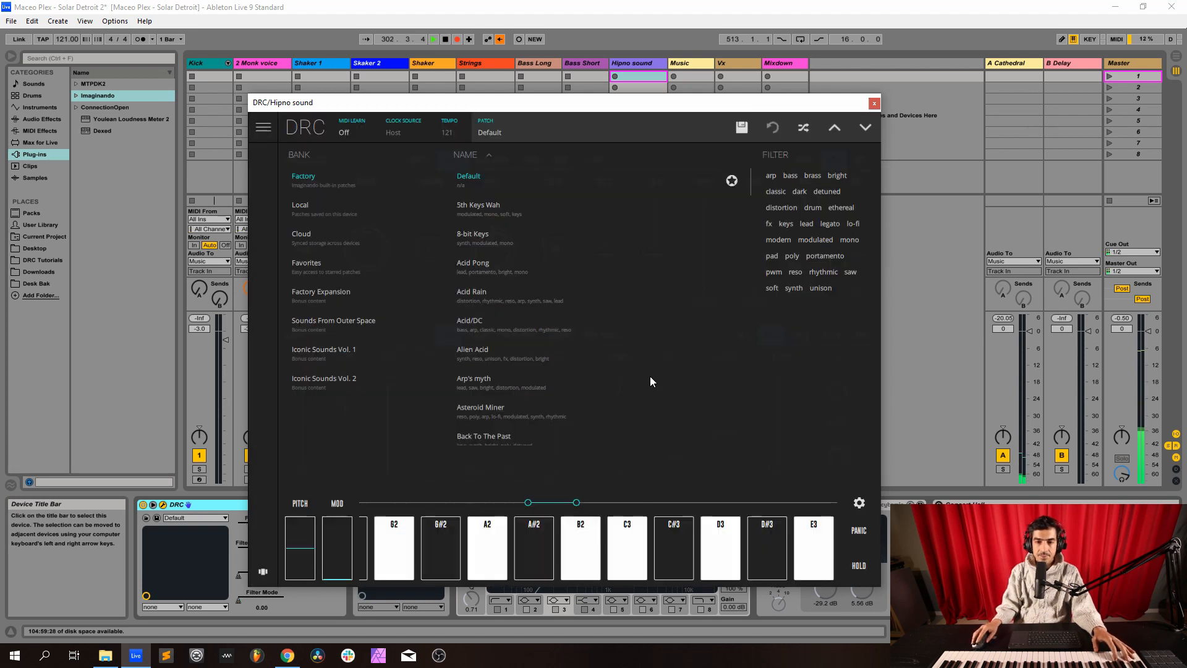
click(526, 131)
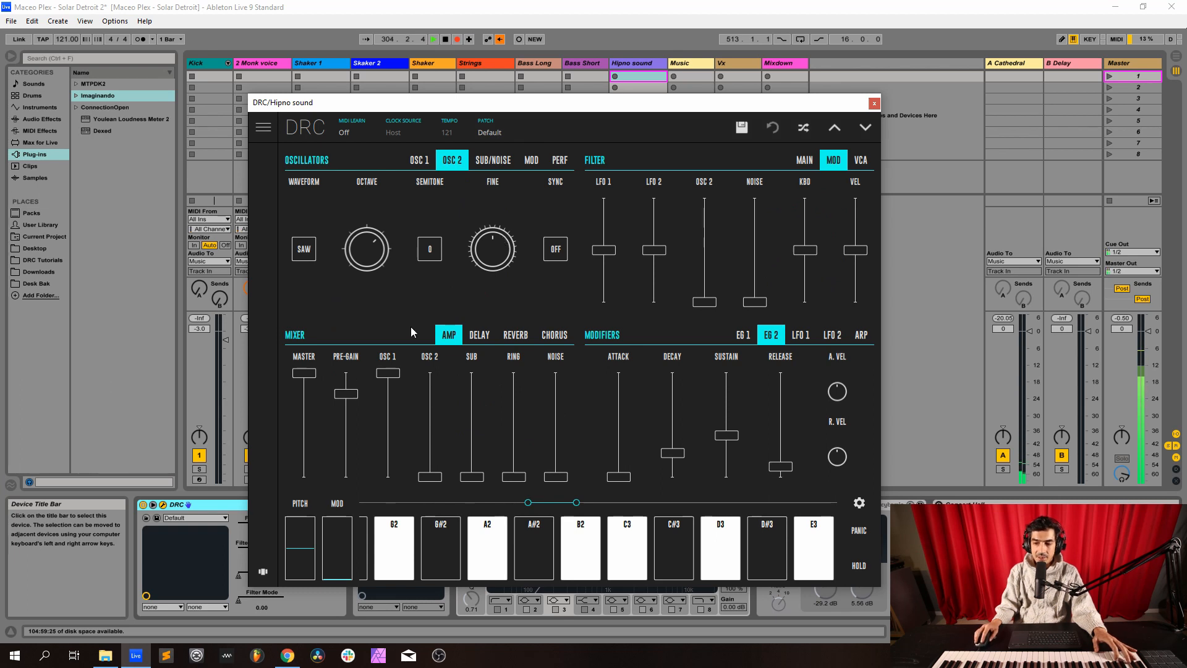
Step: Set the Hipno sound synth's pre-gain to about 0.79 and raise its OSC 2 mixer level to maximum
click(354, 401)
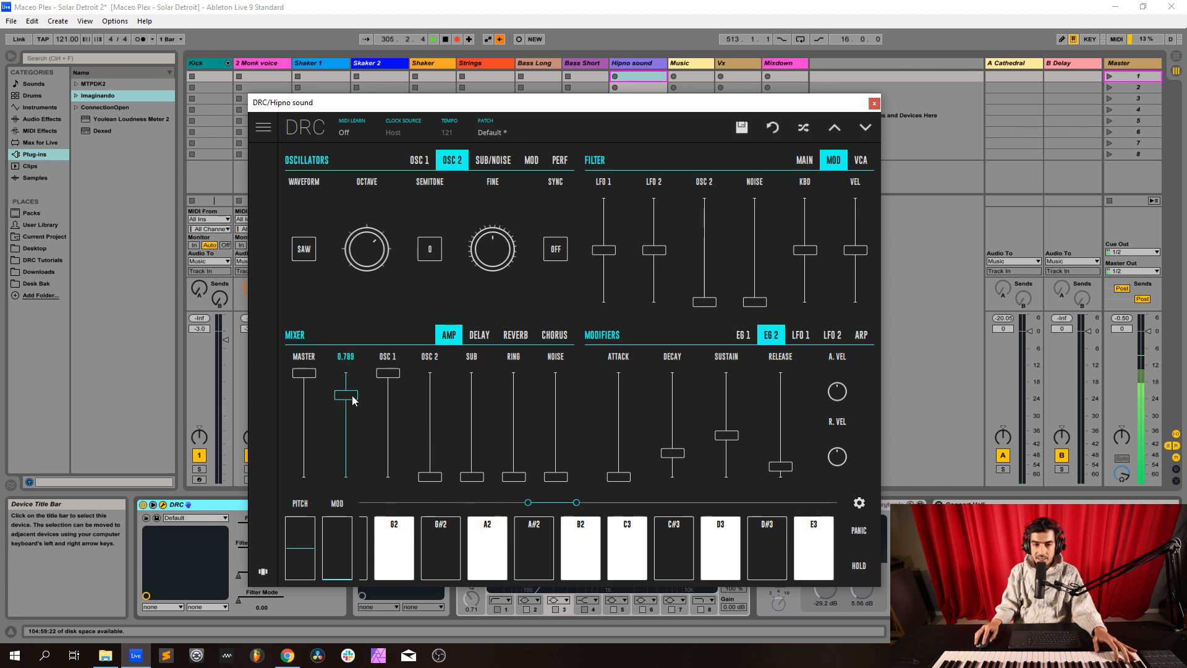
drag(422, 421, 430, 269)
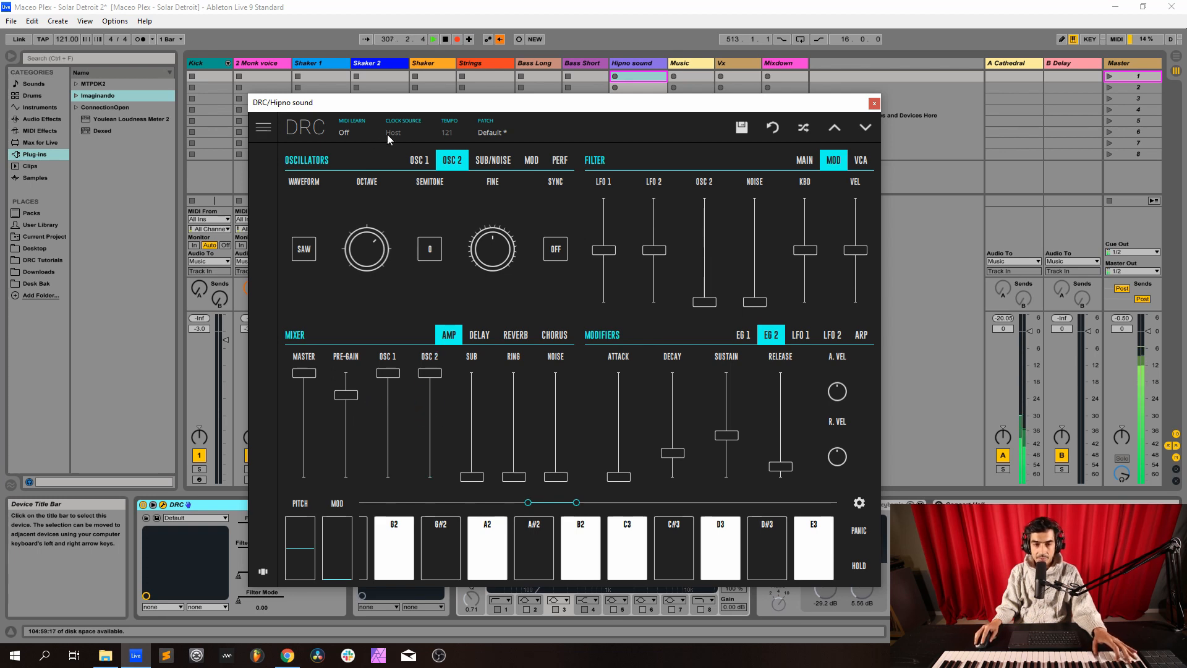
Step: Give OSC 1 and OSC 2 of the Hipno sound synth SQR waveforms, with OSC 2 at octave 0 and sync on
click(419, 159)
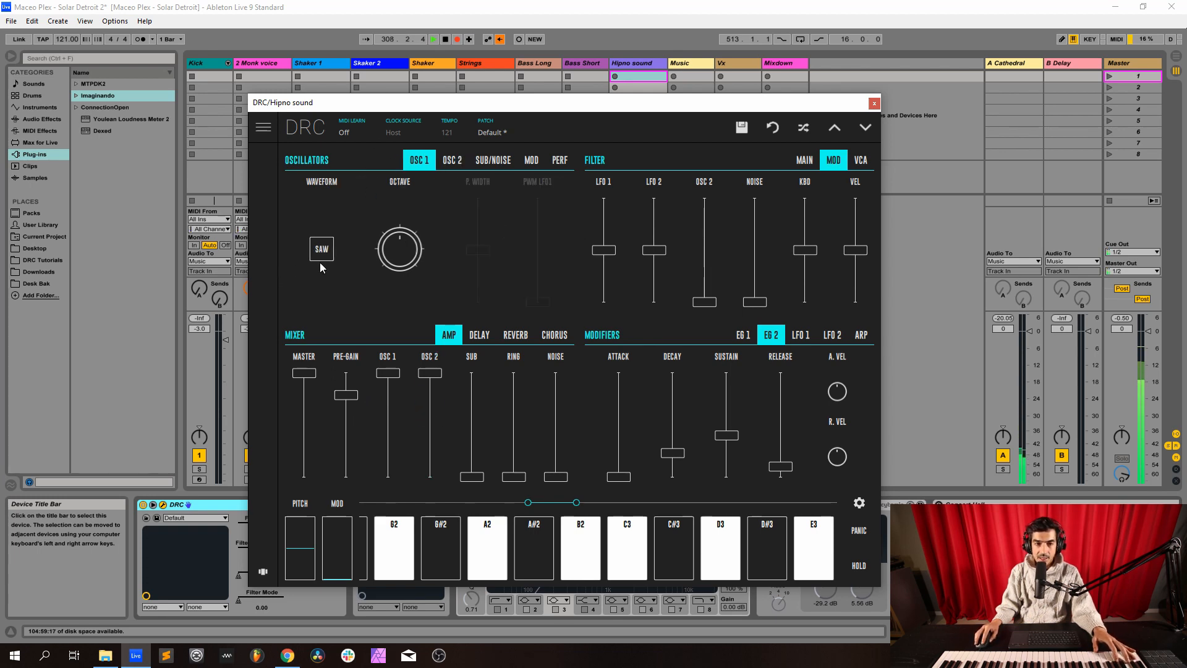
click(321, 254)
click(322, 272)
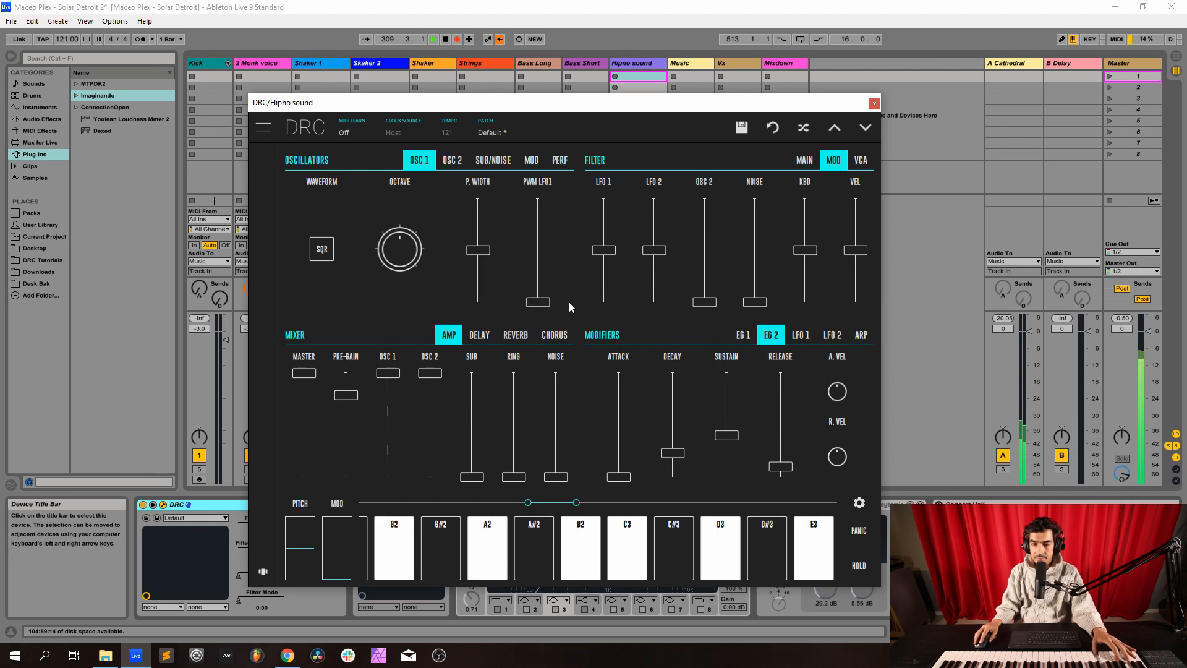
click(455, 160)
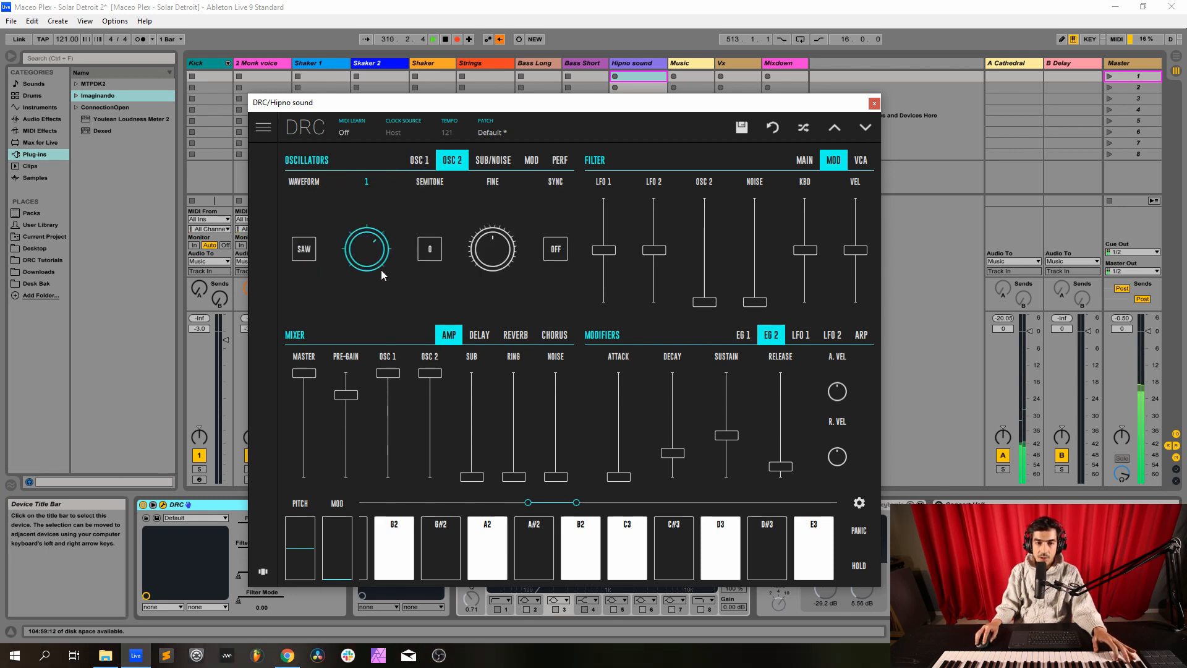
click(312, 250)
click(310, 272)
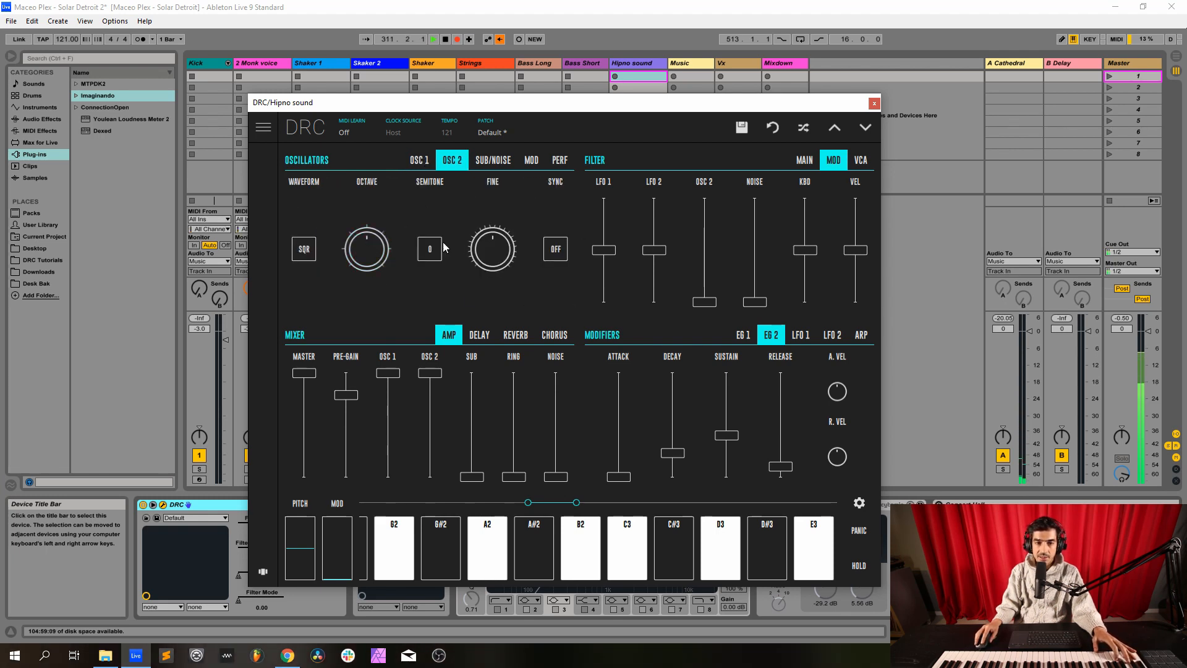
click(555, 249)
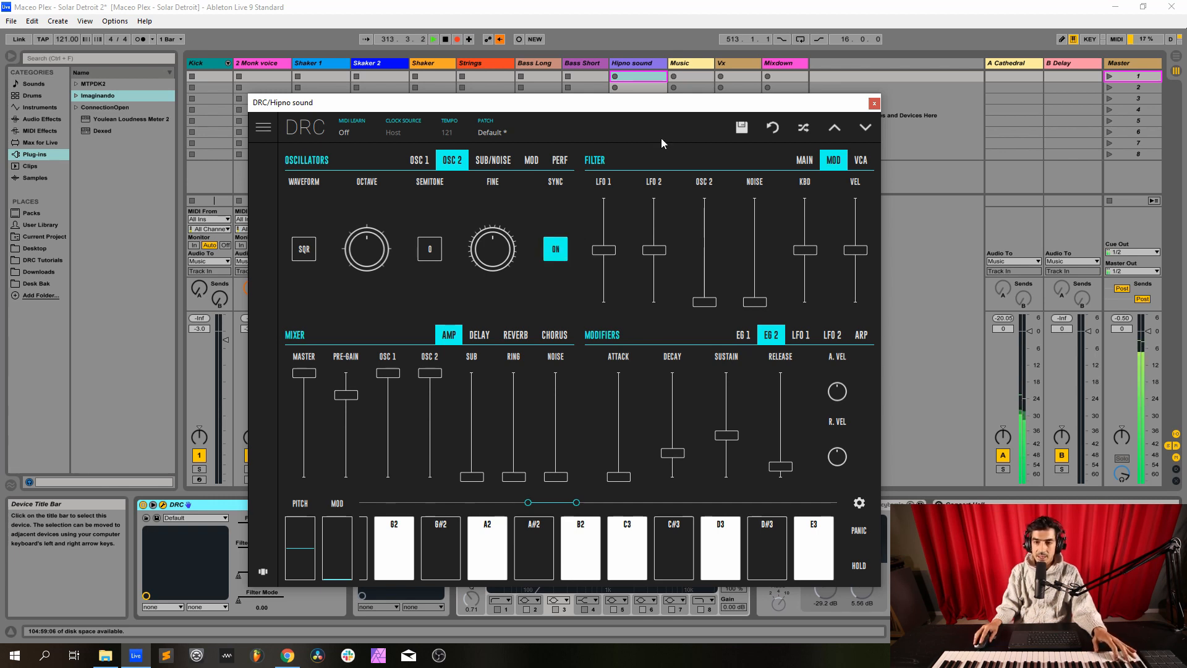
Step: Set the Hipno sound filter mode to L2P and its cutoff to about 0.19
click(804, 160)
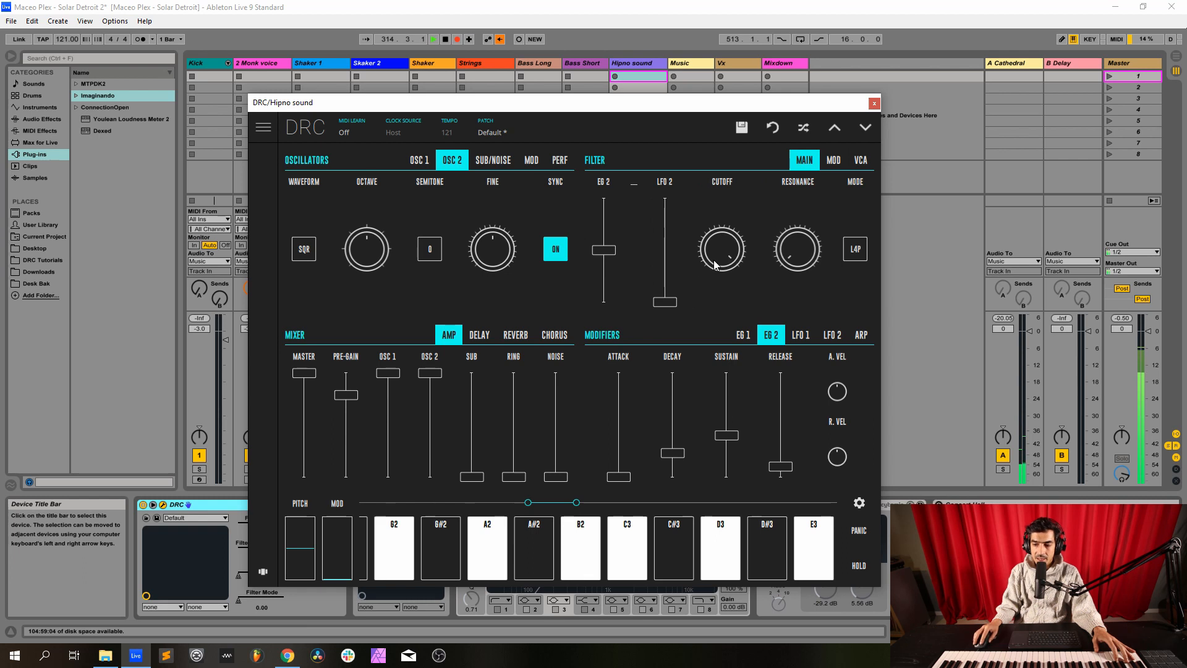
click(856, 249)
click(856, 227)
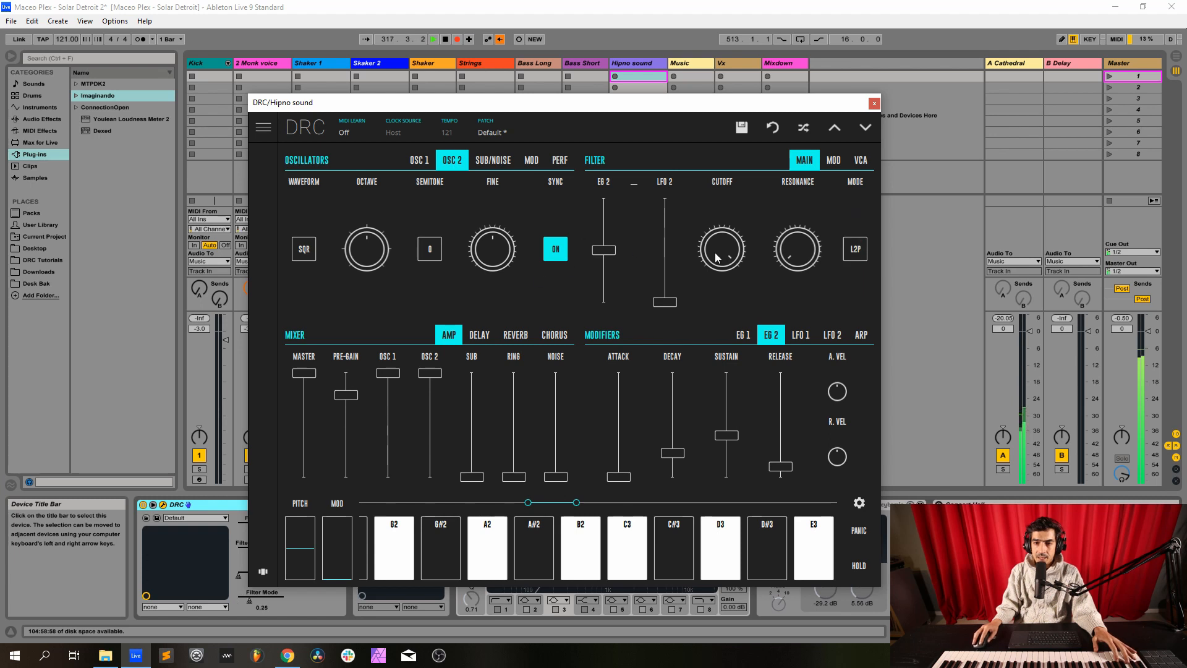
drag(722, 249, 732, 334)
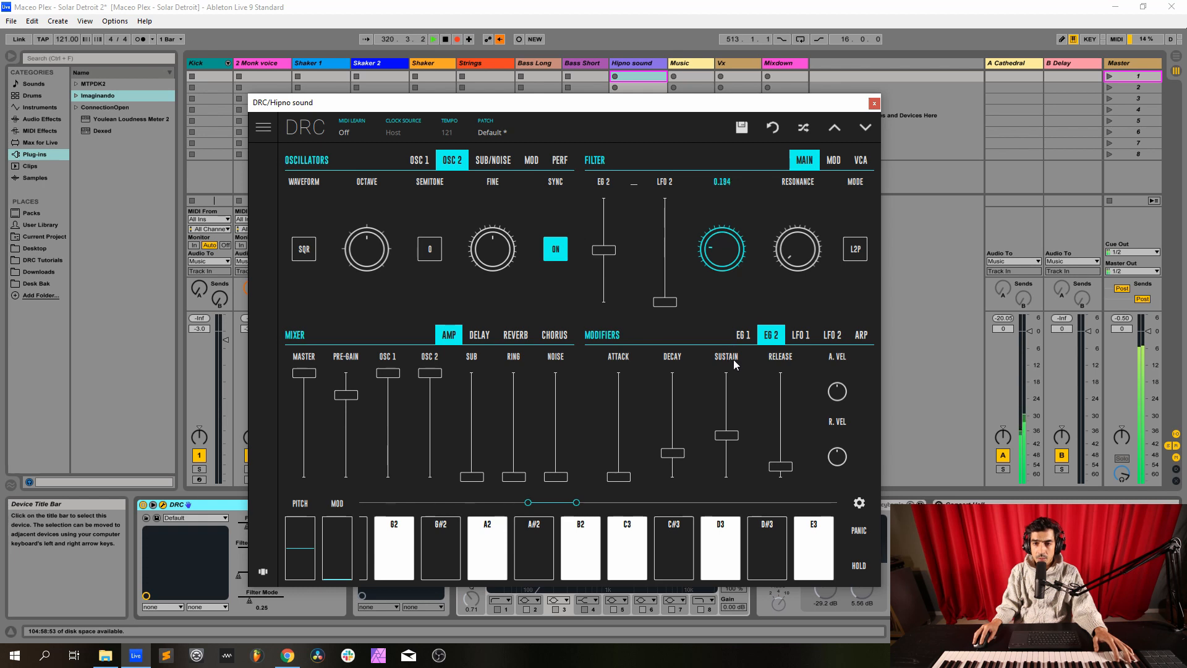
Step: Raise the Hipno sound filter resonance to about 0.34
drag(732, 365, 733, 365)
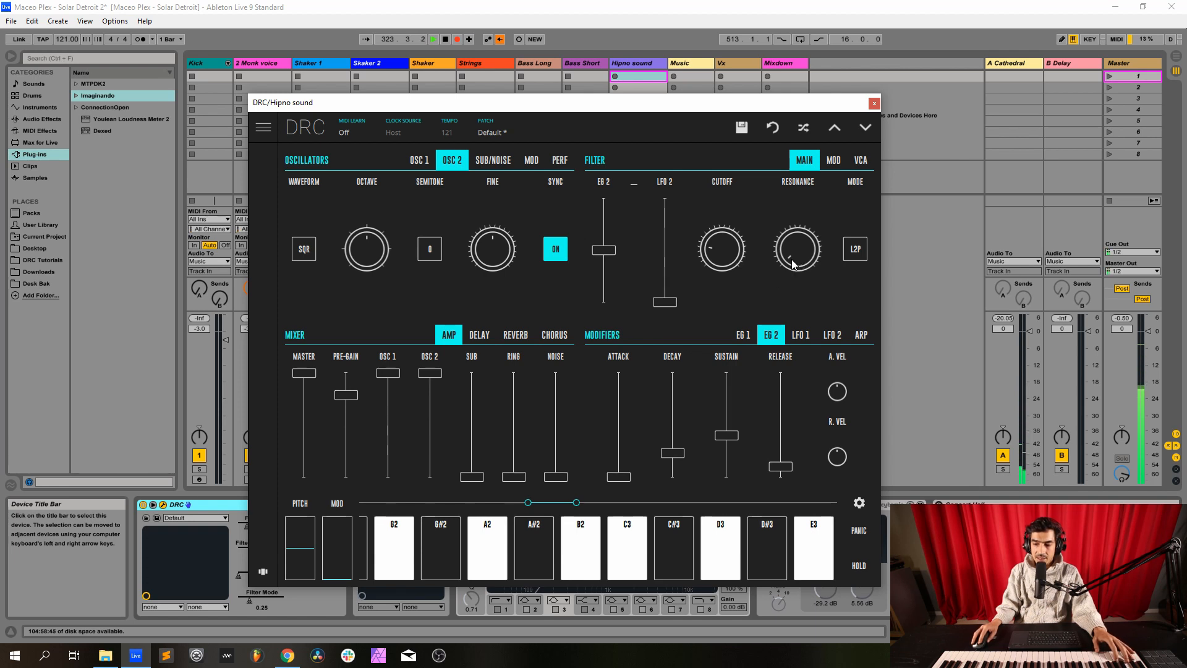
drag(795, 262, 801, 230)
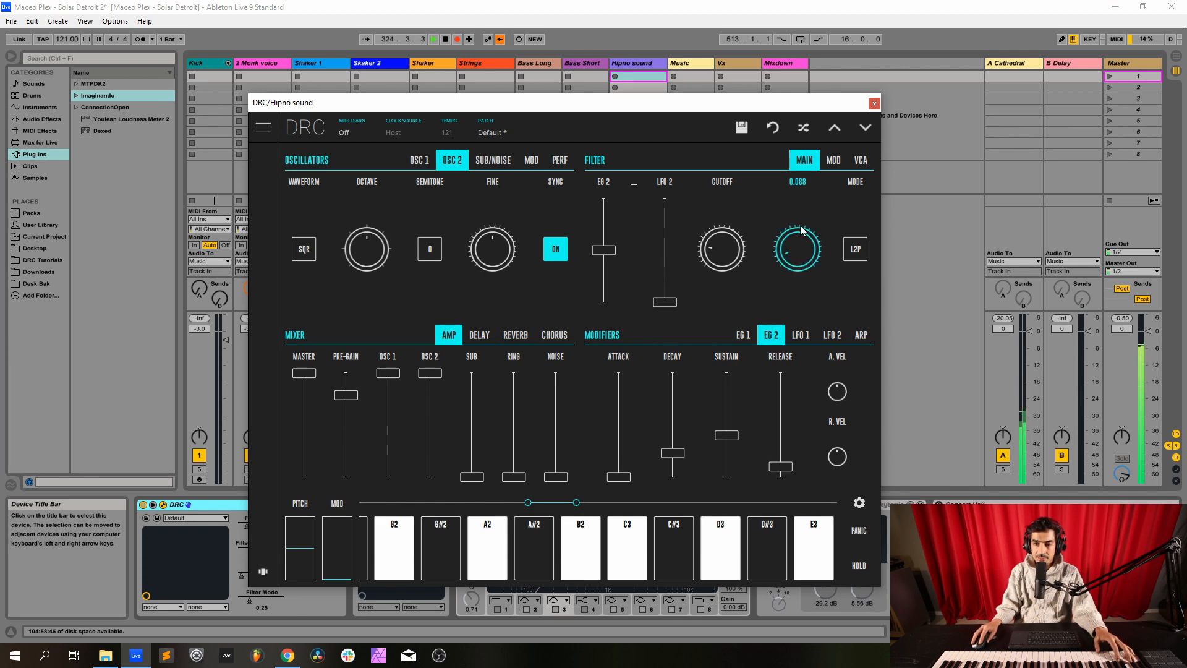
drag(814, 184, 823, 160)
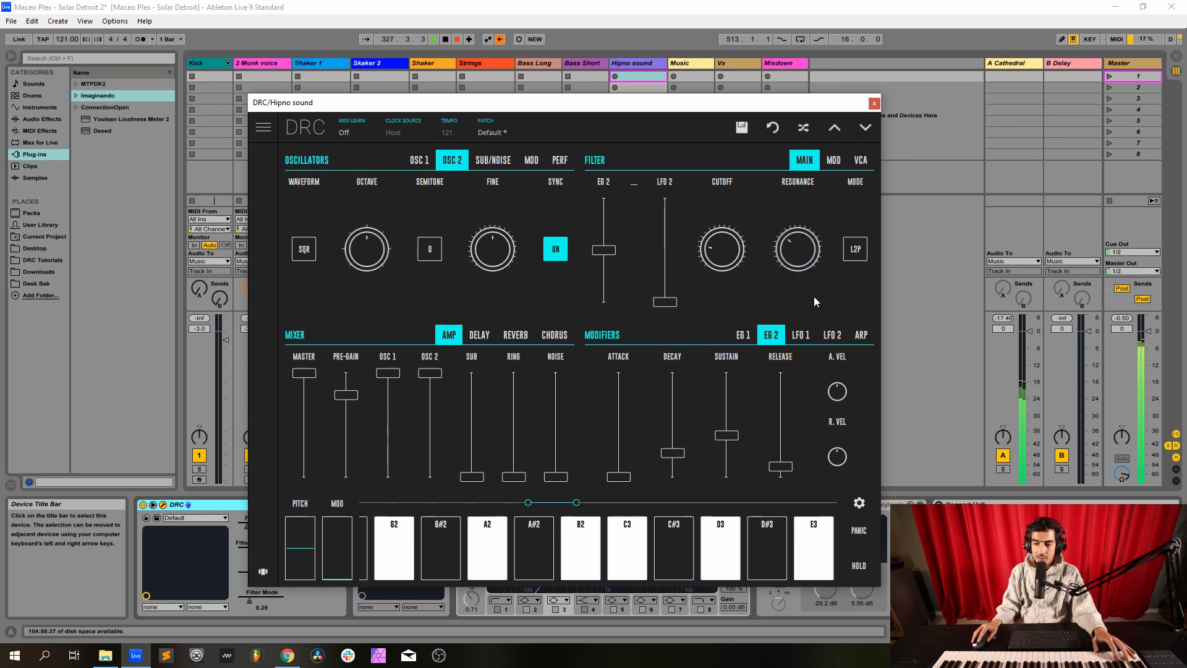
Step: In EG 1 of the Hipno sound synth, lower the decay and release slightly and set the sustain to 0
click(741, 337)
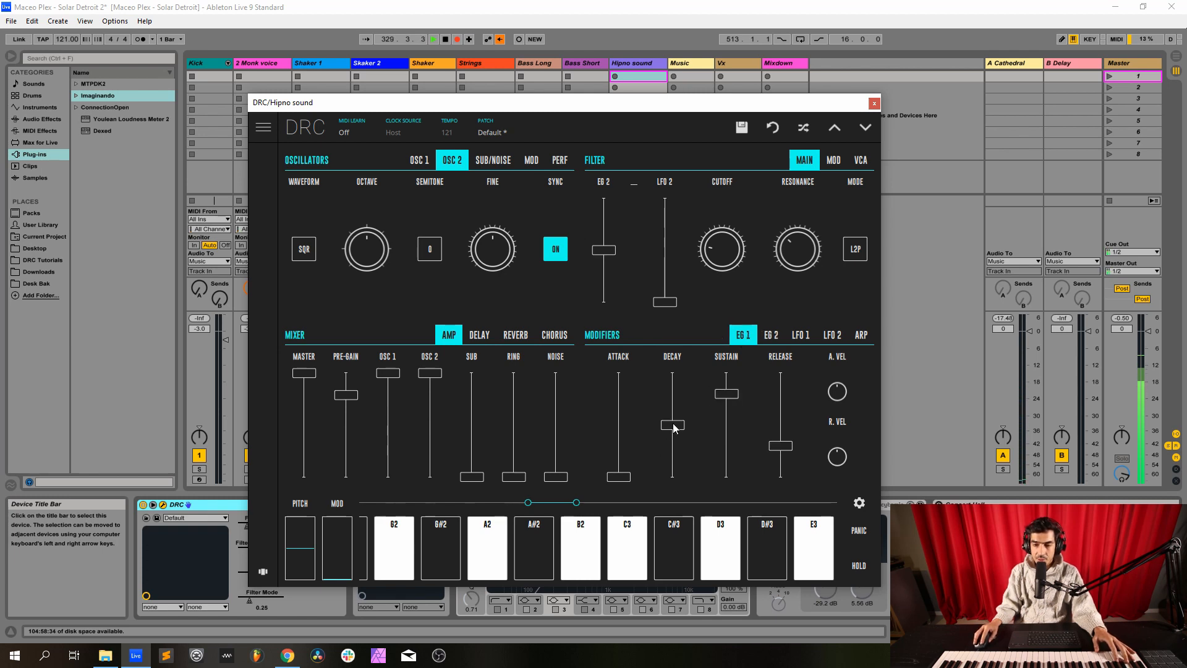
drag(674, 428, 677, 442)
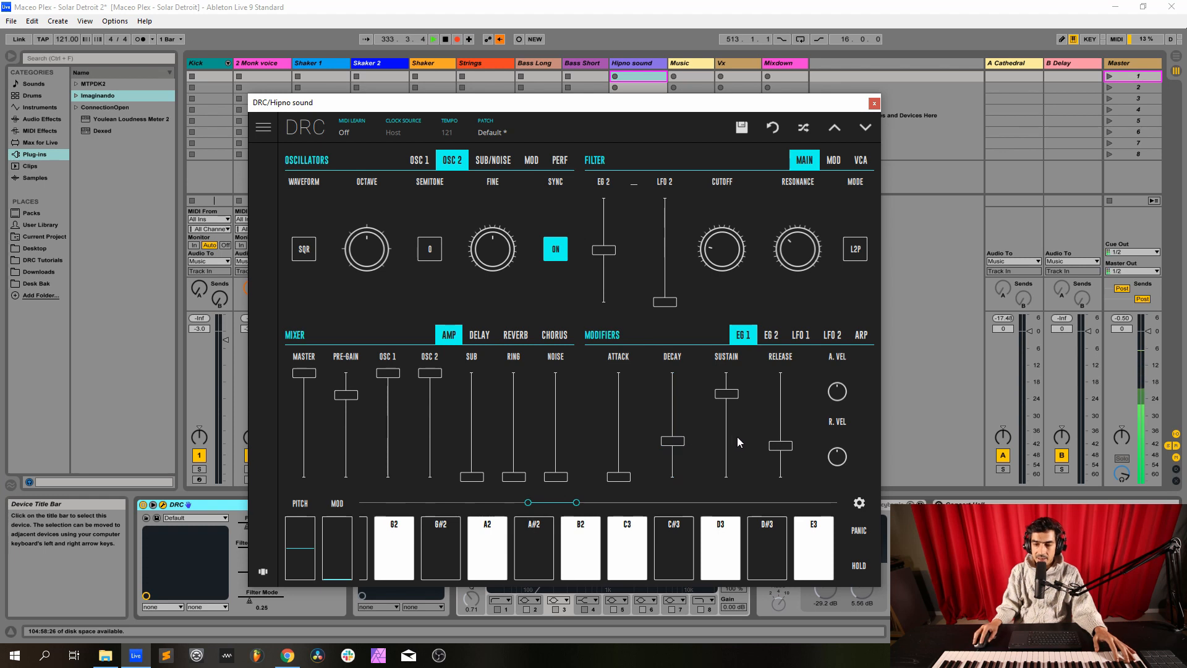
drag(737, 437, 769, 479)
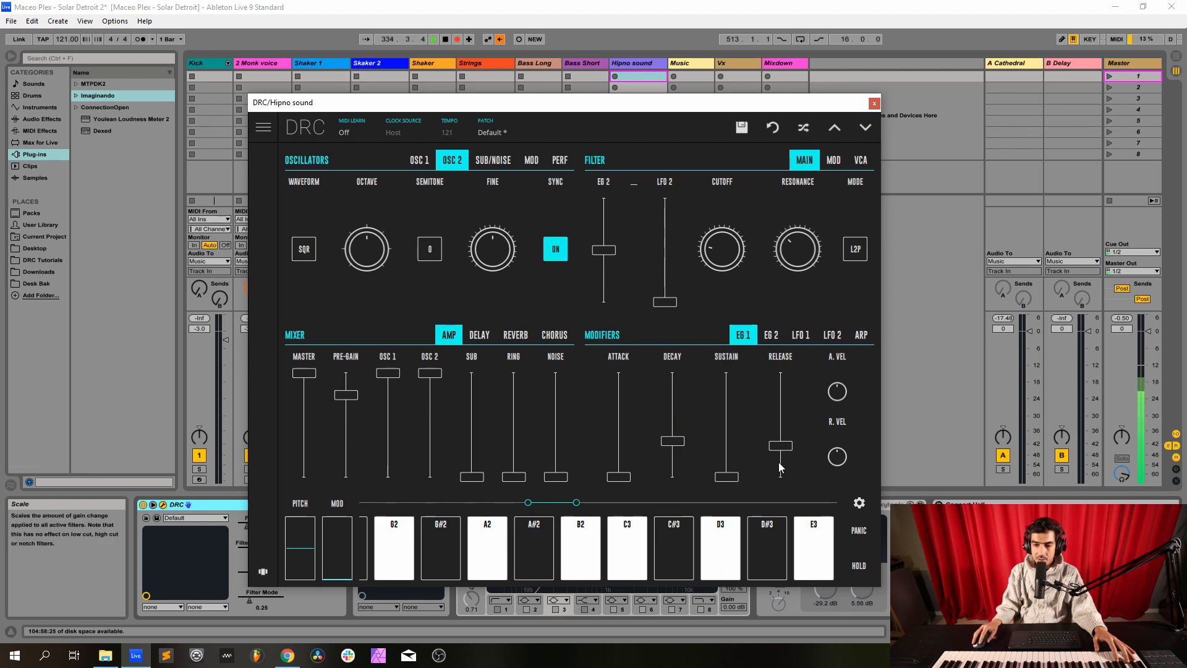
drag(782, 447, 782, 455)
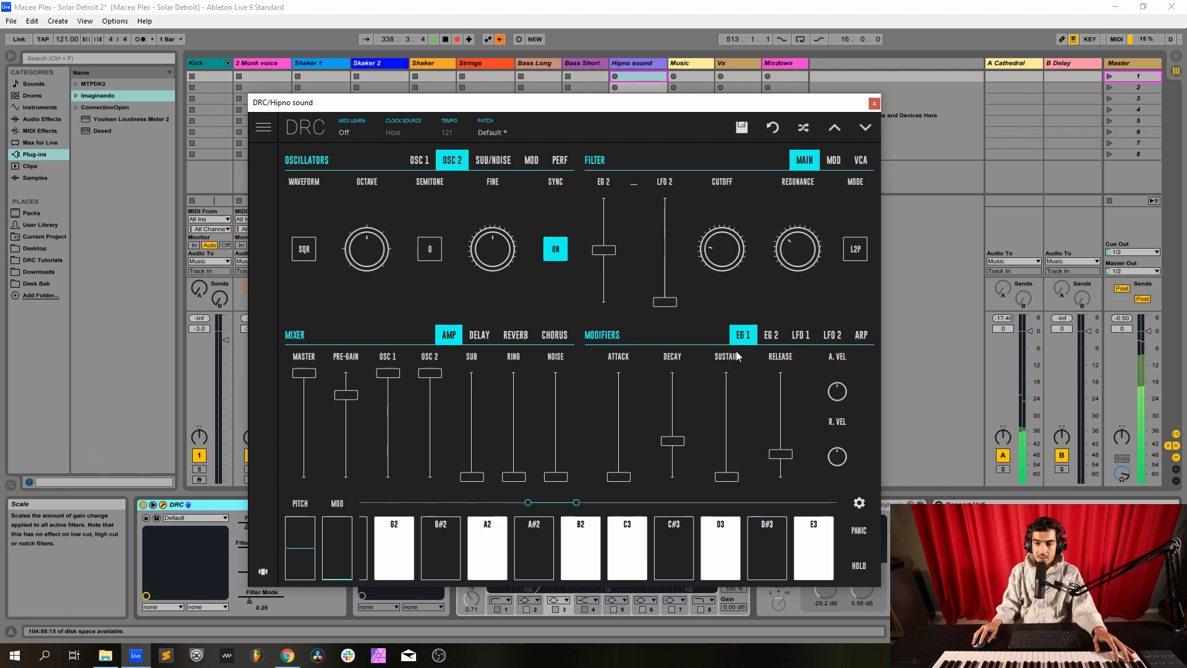
Step: In EG 2 of the Hipno sound synth, set decay to about 0.3 and sustain to about 0.37, and raise the release slightly
click(771, 335)
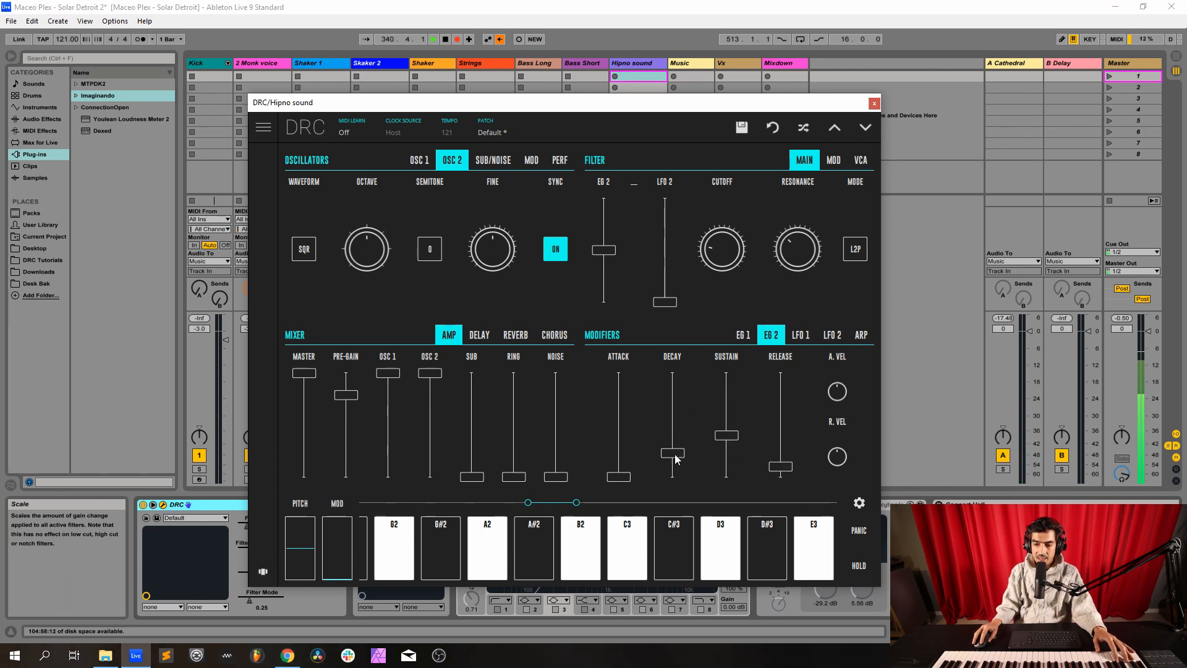
click(674, 454)
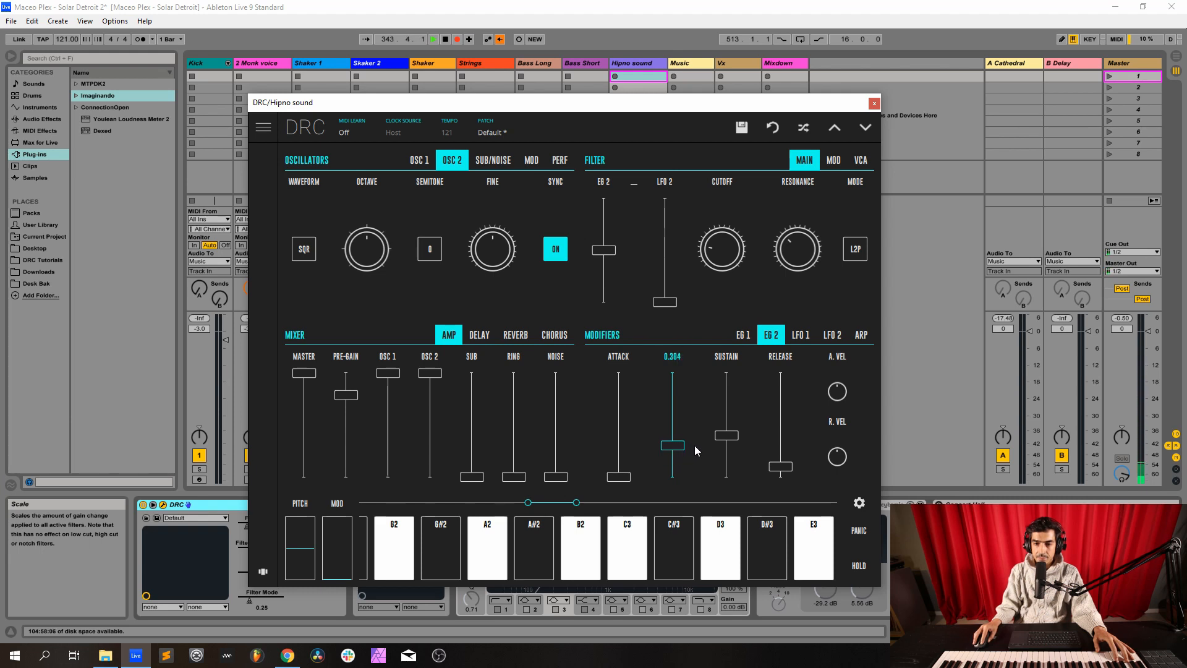
drag(694, 451, 694, 449)
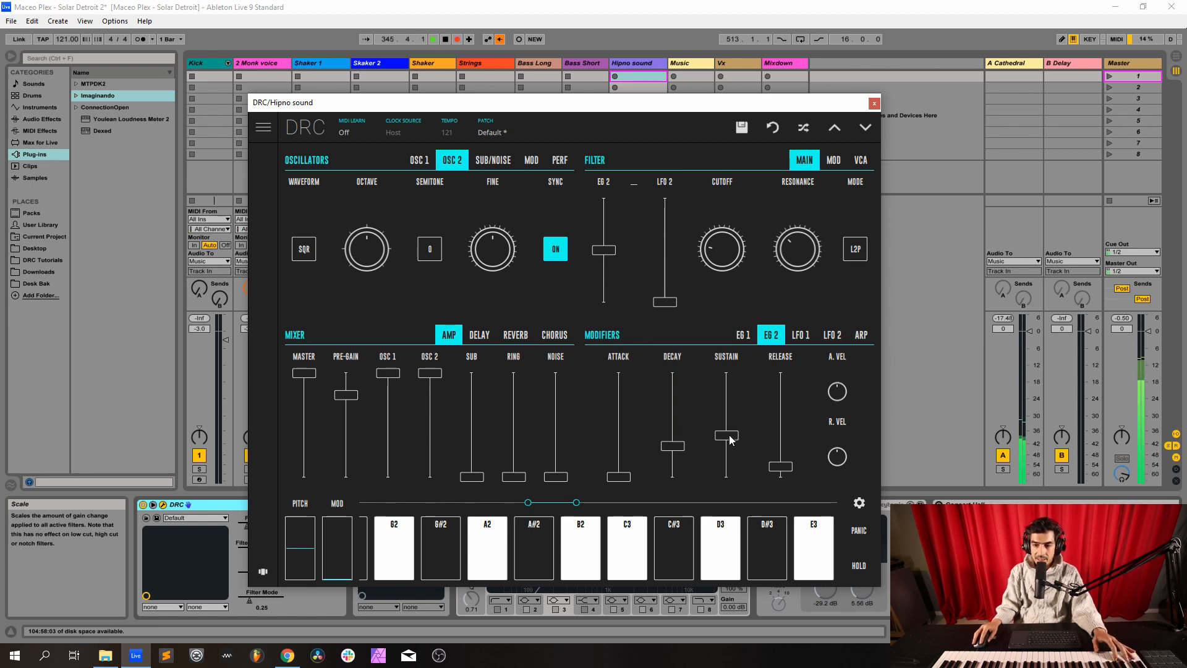
drag(736, 439, 784, 455)
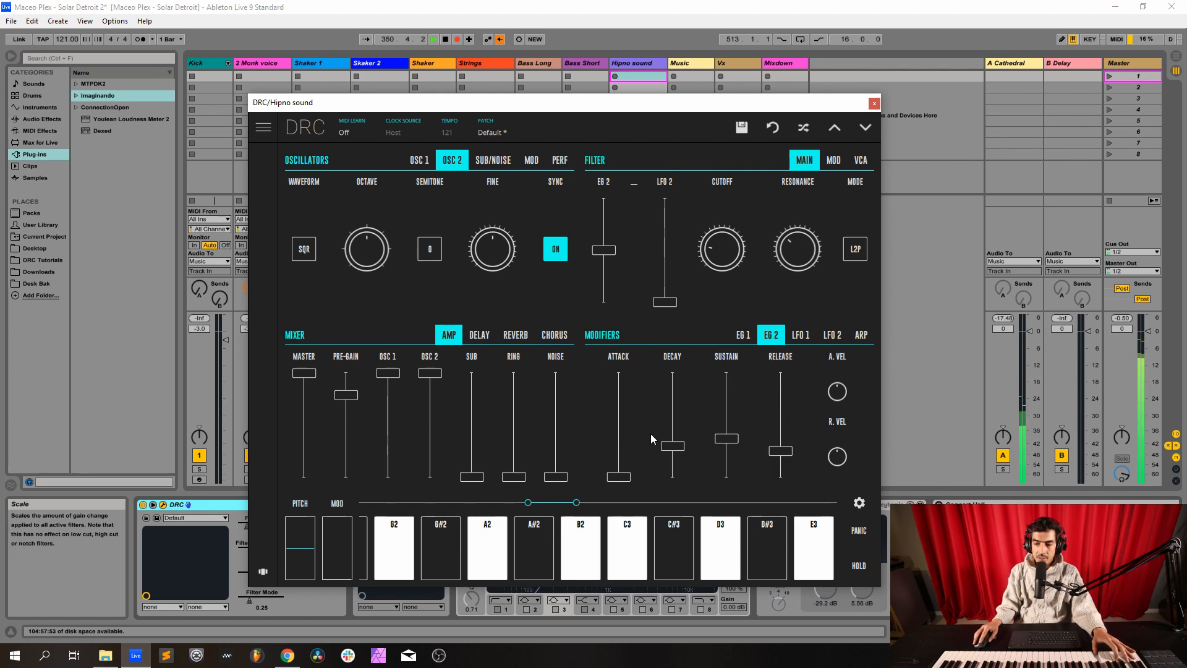
Step: Raise the Hipno sound filter's keyboard modulation to about 0.65 and close the synth window
click(835, 160)
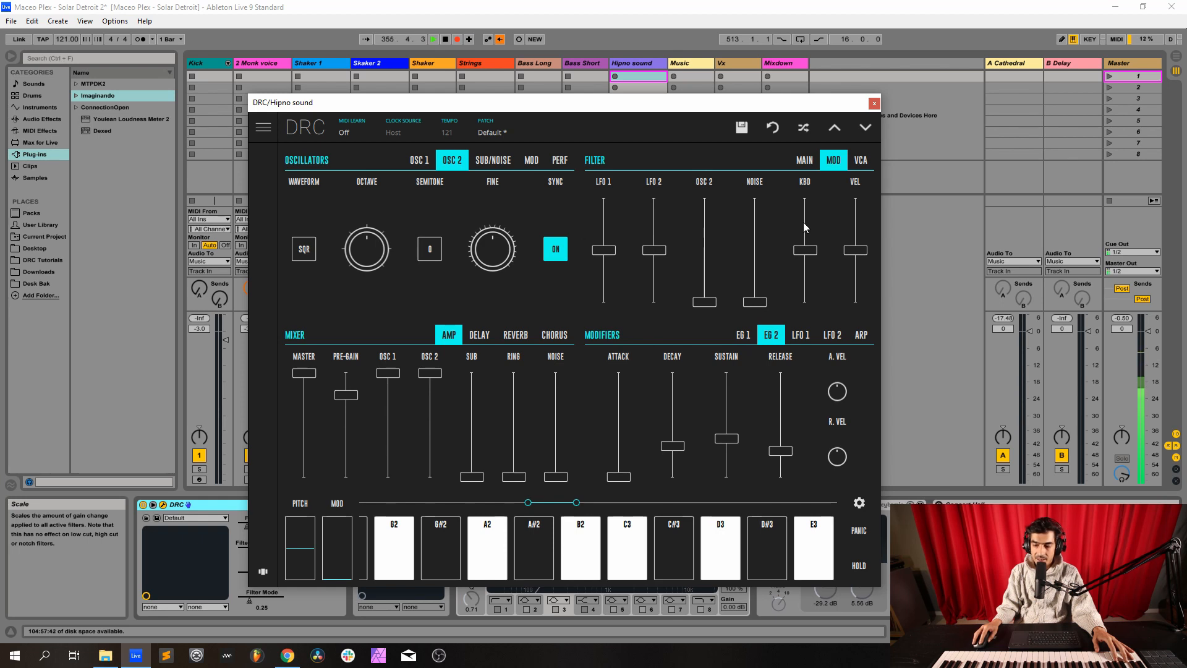
drag(803, 222, 813, 224)
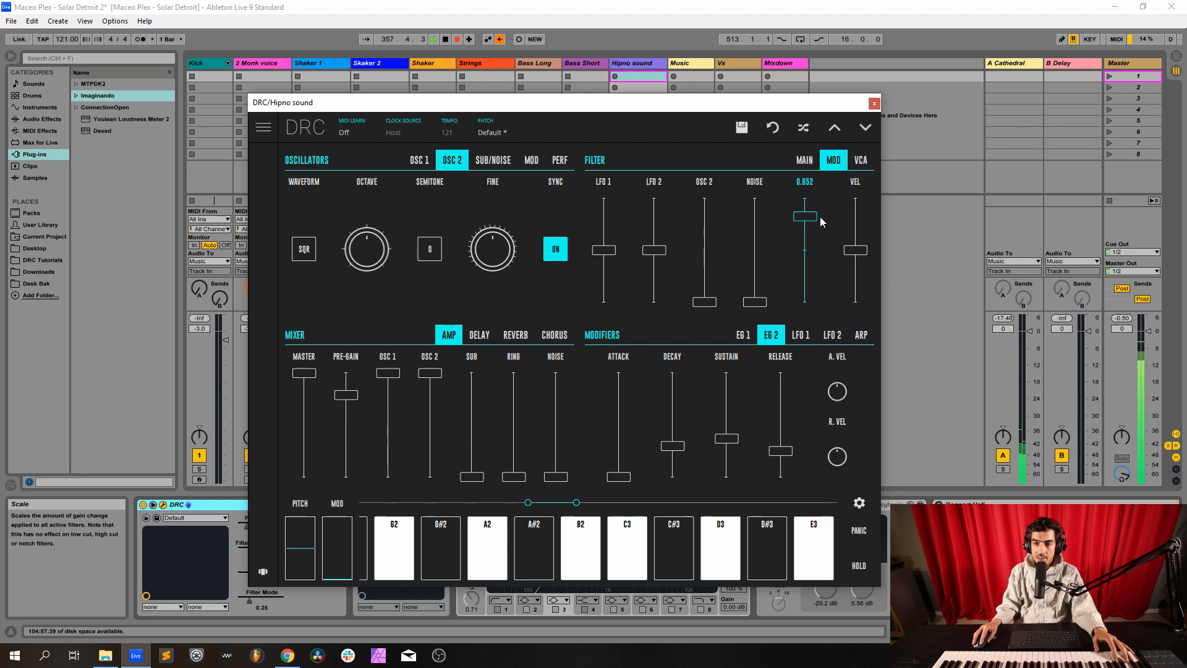
drag(829, 213, 832, 213)
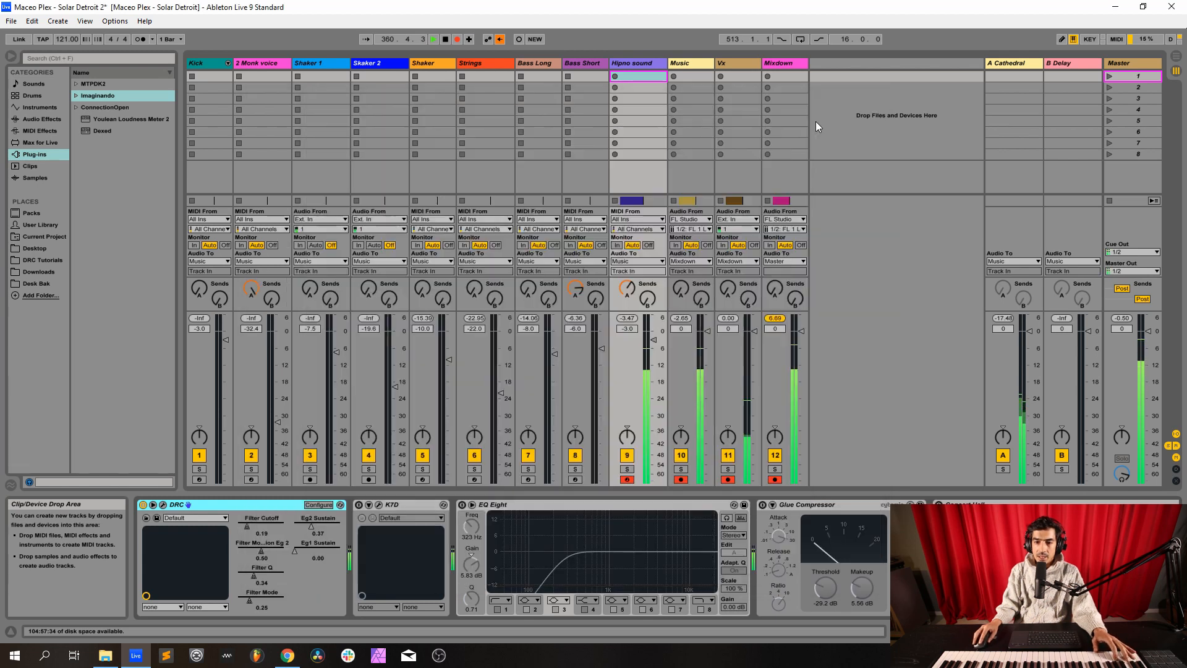
click(874, 103)
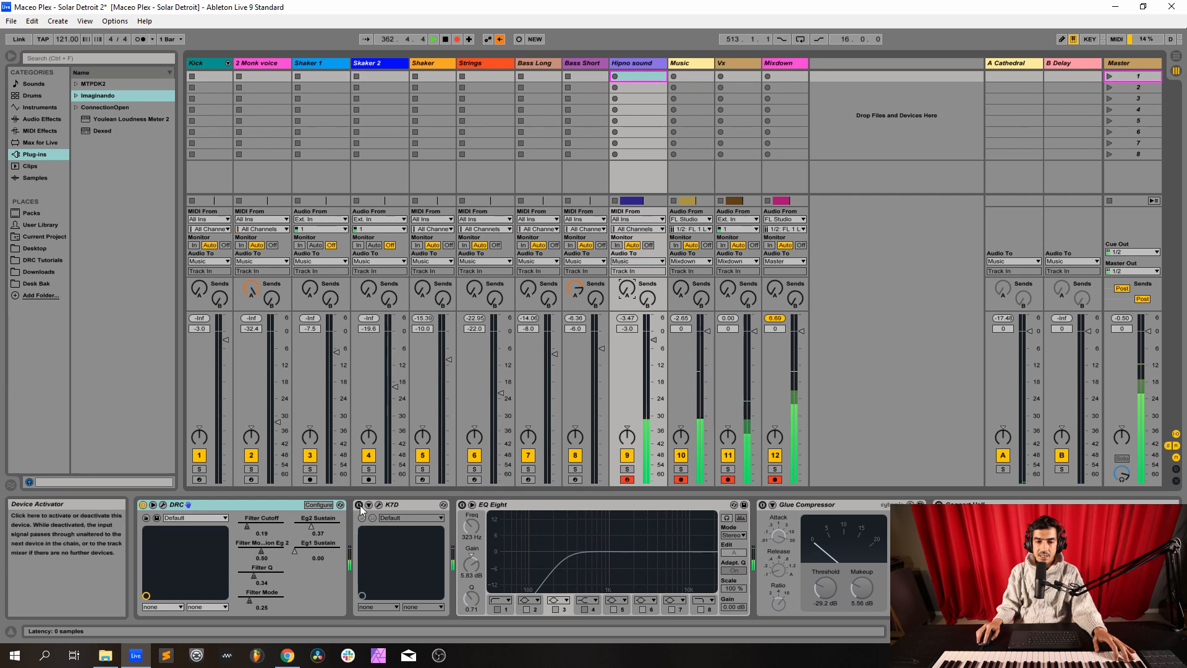
Step: Activate the K7D delay, EQ Eight and Glue Compressor on the Hipno sound track, viewing the K7D settings before closing its window
click(379, 505)
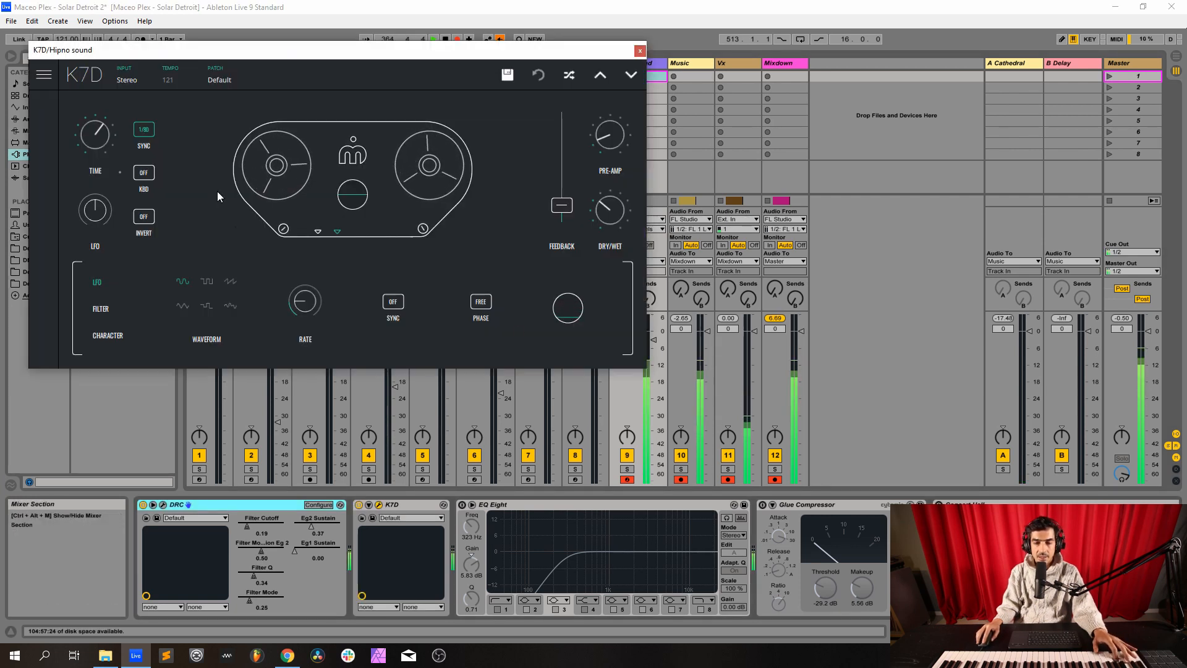
click(463, 506)
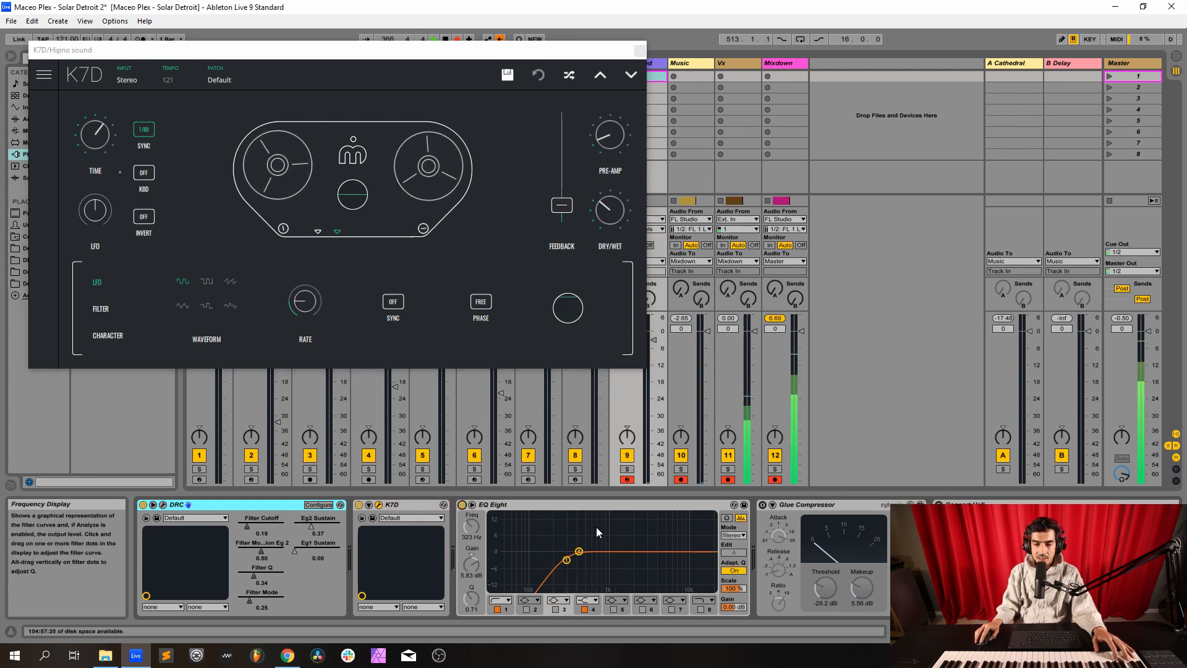
click(763, 506)
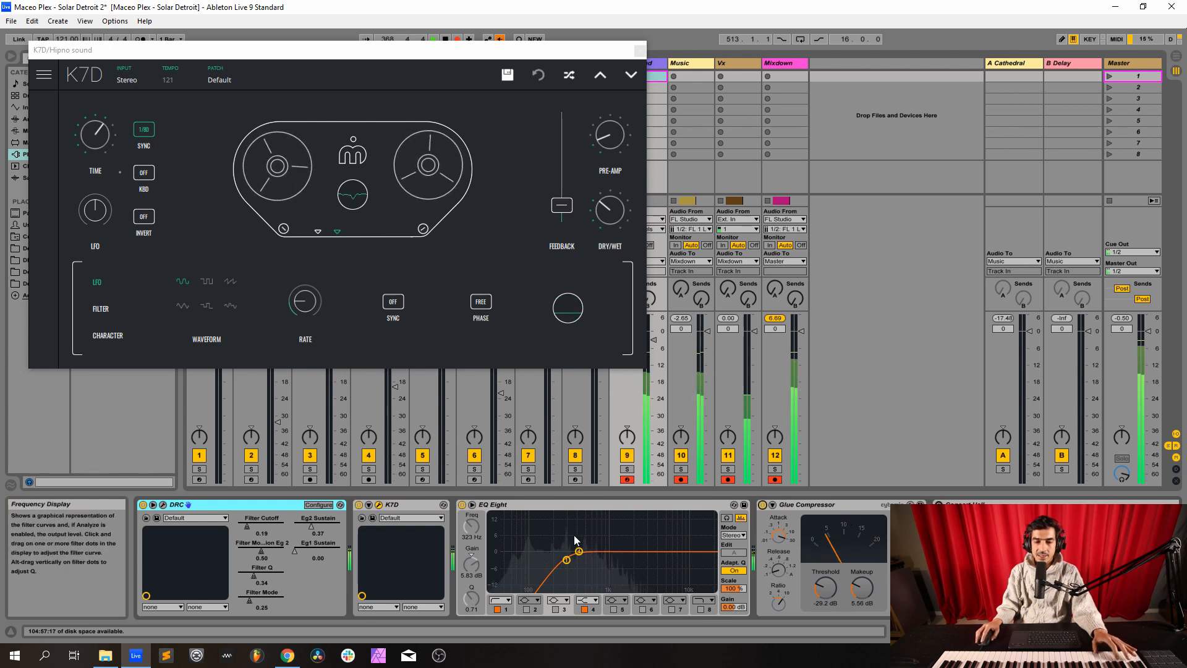
click(640, 52)
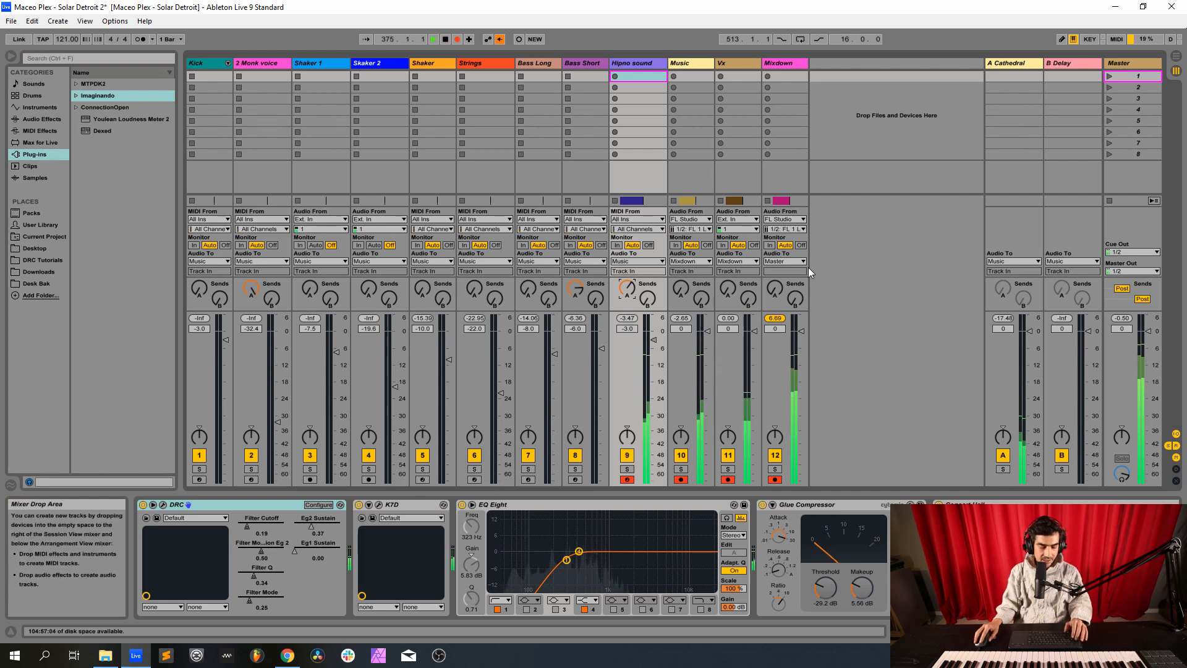
Step: With Hipno sound disarmed and arrangement recording off, move the song section across all tracks to start at bar 385
key(Tab)
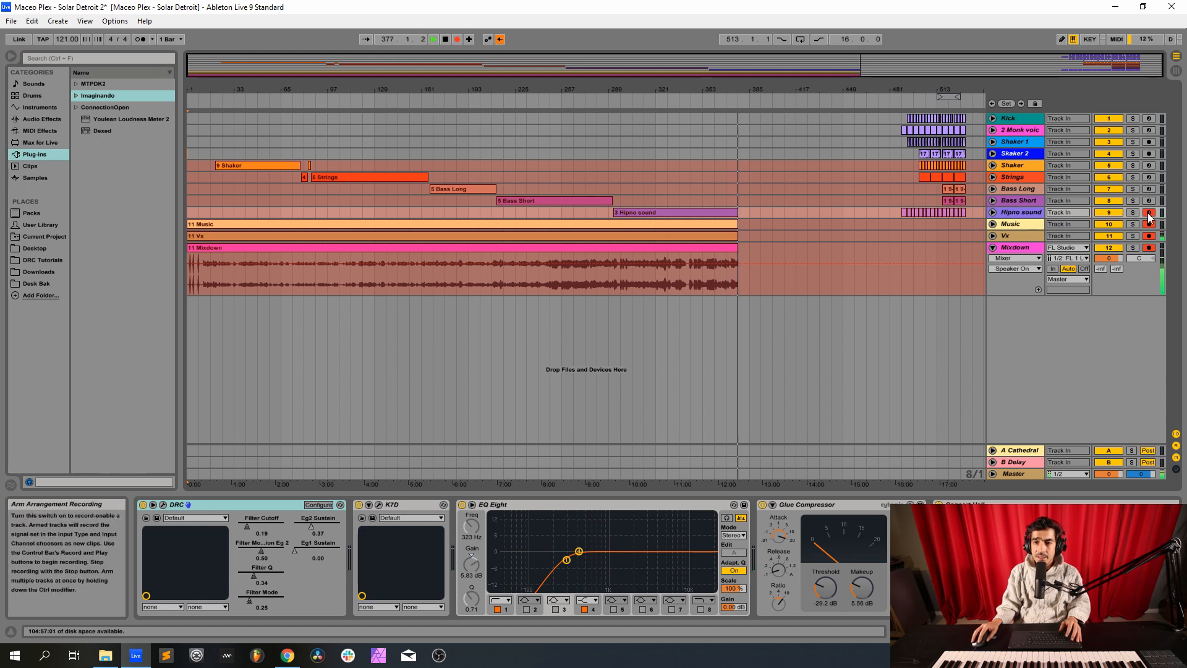
drag(968, 314, 903, 109)
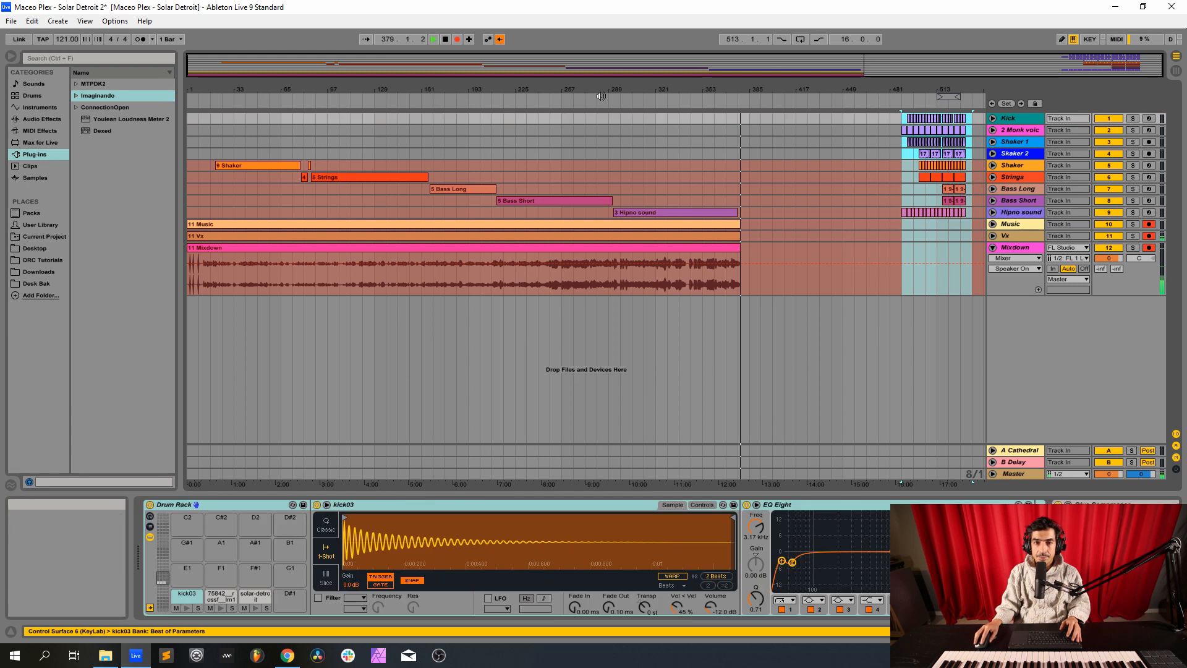
click(457, 39)
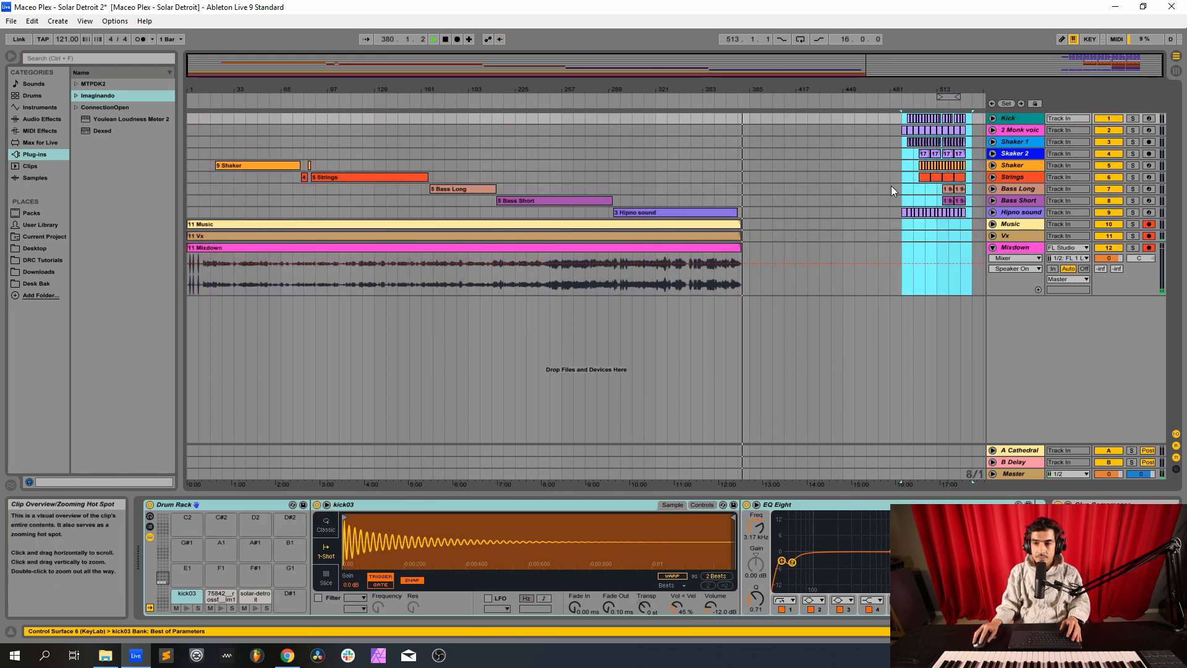
drag(906, 211, 755, 217)
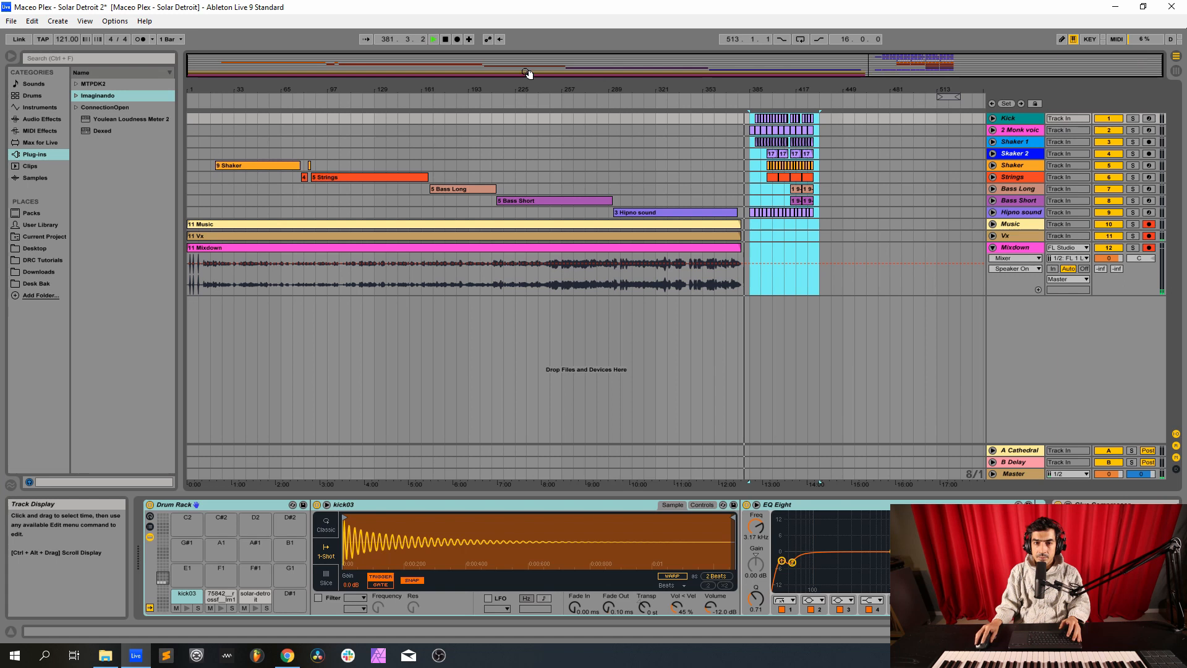
Step: Resume arrangement recording and let the moved song section play, checking it in both the arrangement and the session mixer
click(457, 38)
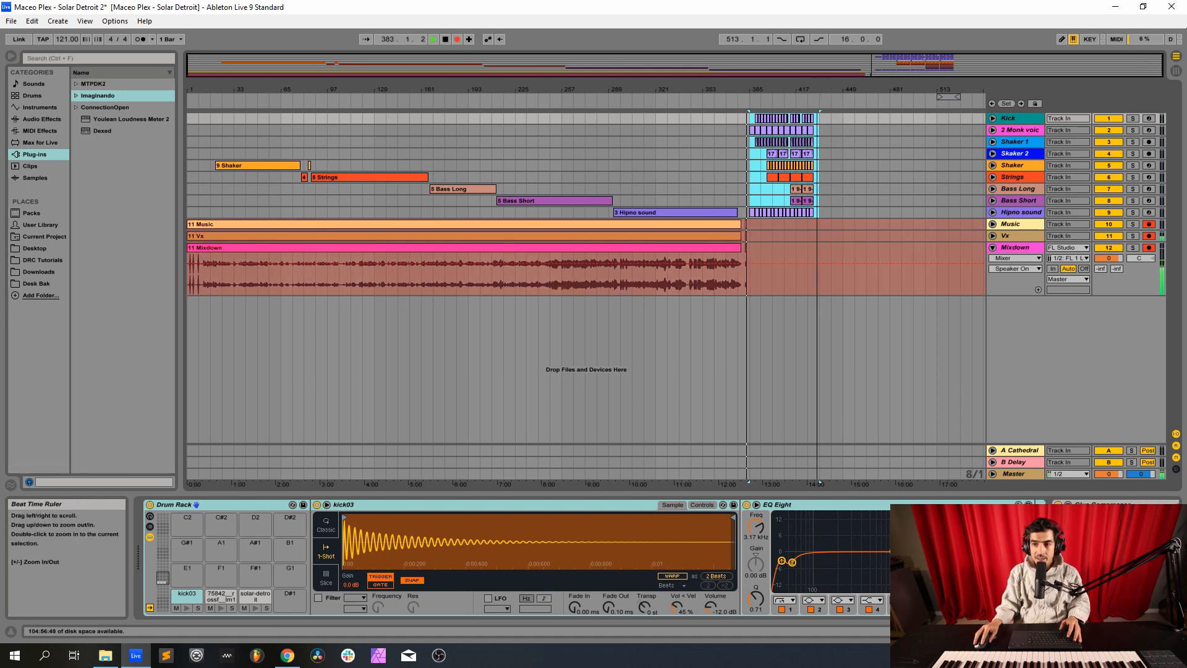
key(plus)
key(plus)
key(plus)
key(plus)
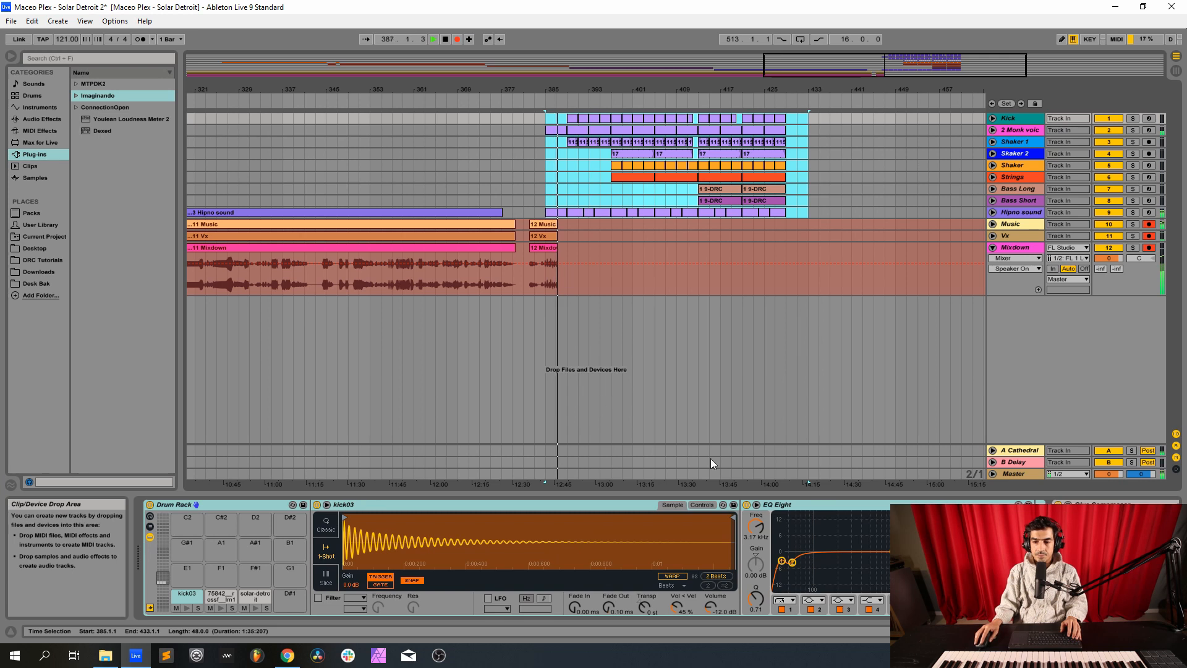
key(Tab)
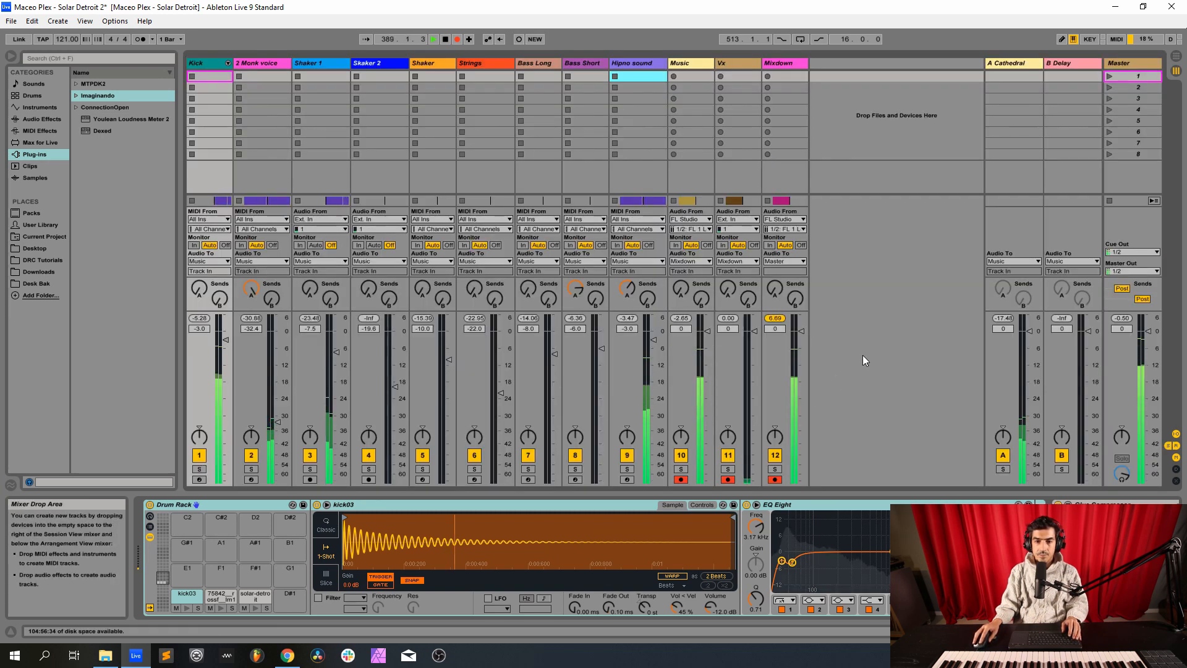
key(Tab)
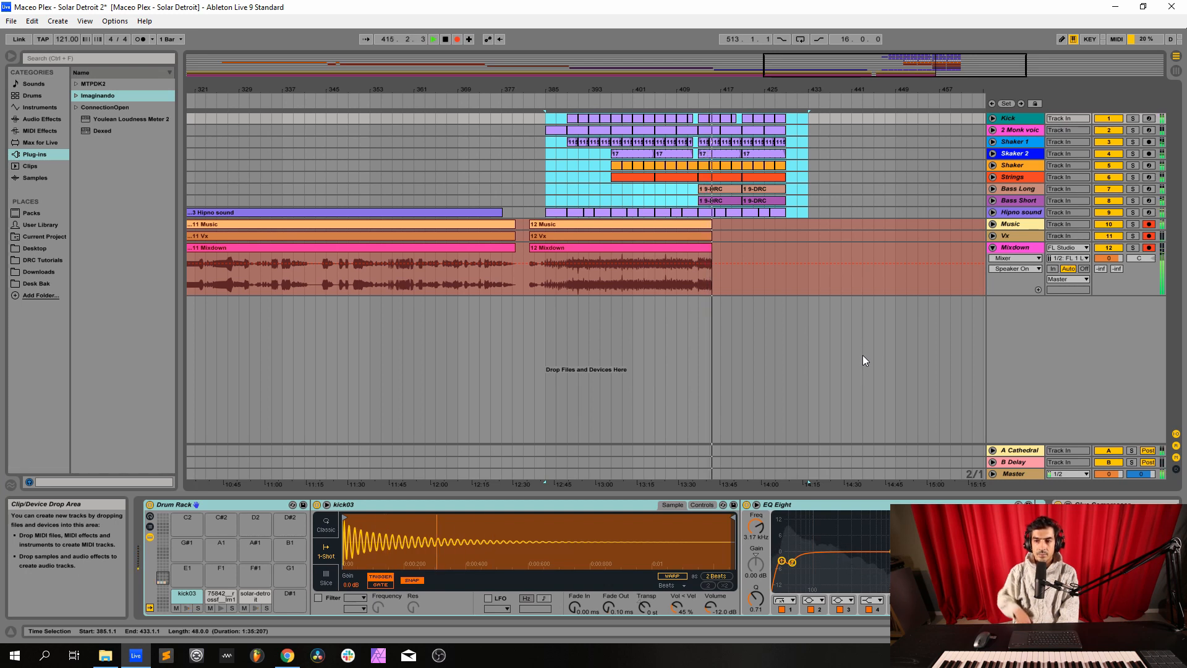
Step: Examine the amp mixer levels of the Bass Short track's DRC synth and close its window
click(1022, 201)
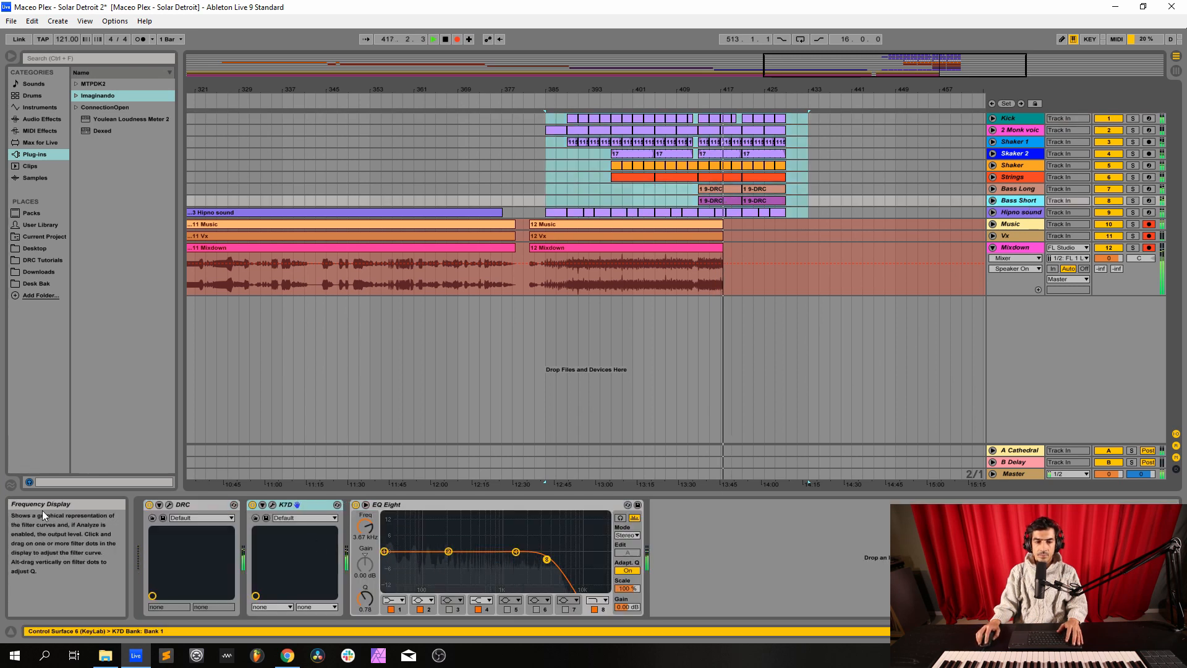
click(169, 505)
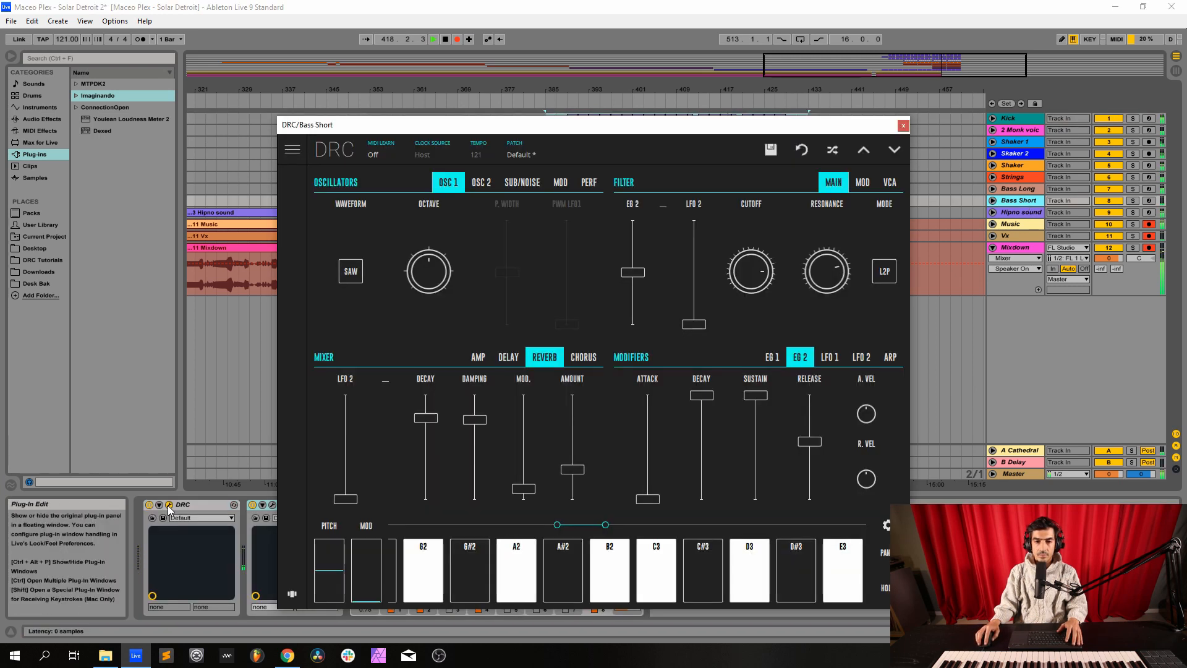
click(475, 357)
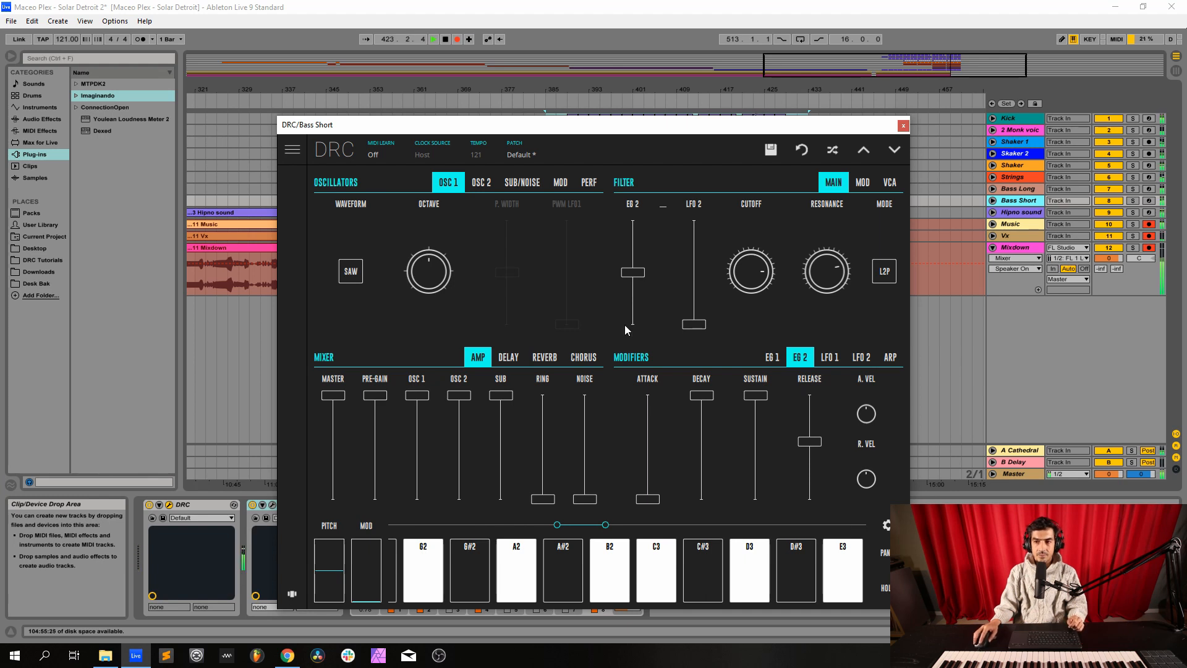
click(906, 126)
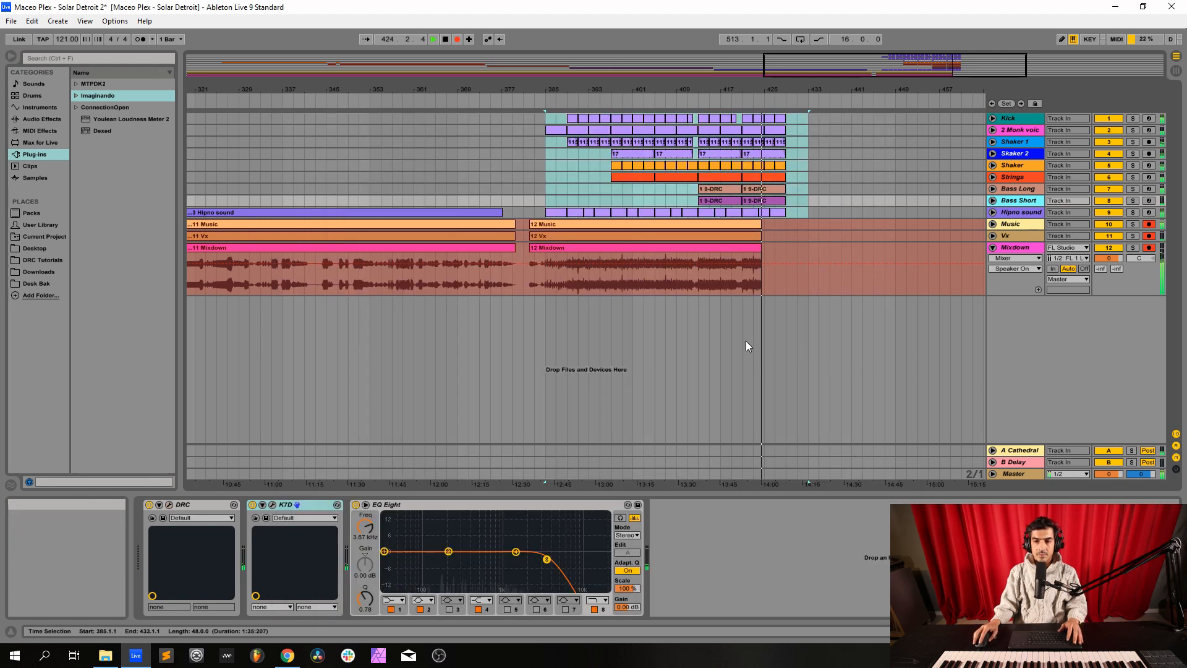